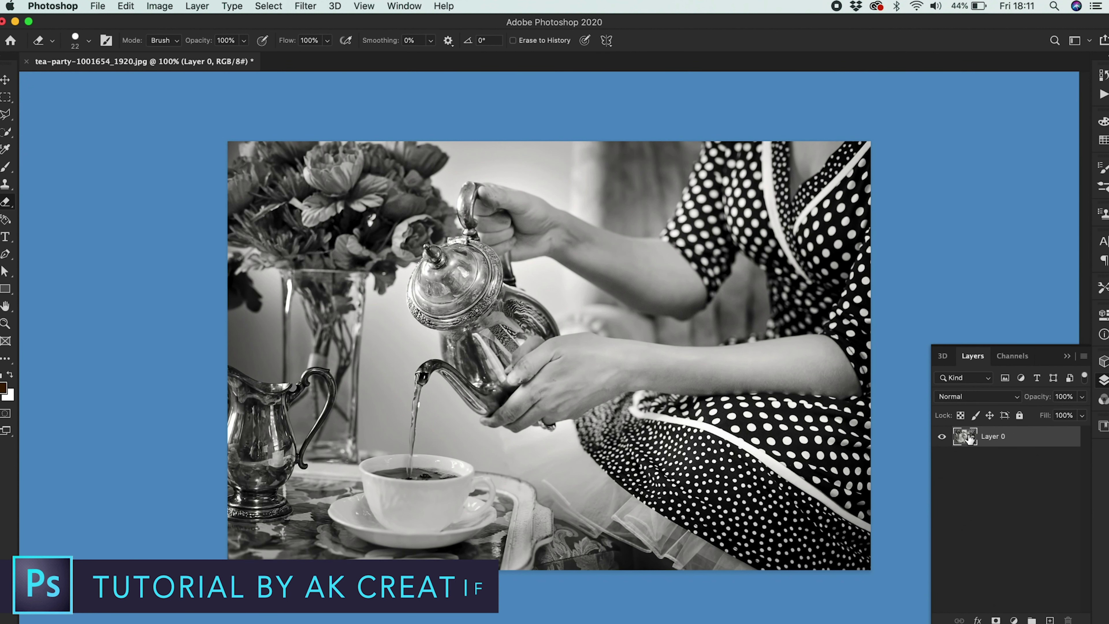
Hide Layer 0 copy, make Layer 0 active, and bring up the Image > Adjustments commands
left_click(943, 436)
left_click(969, 458)
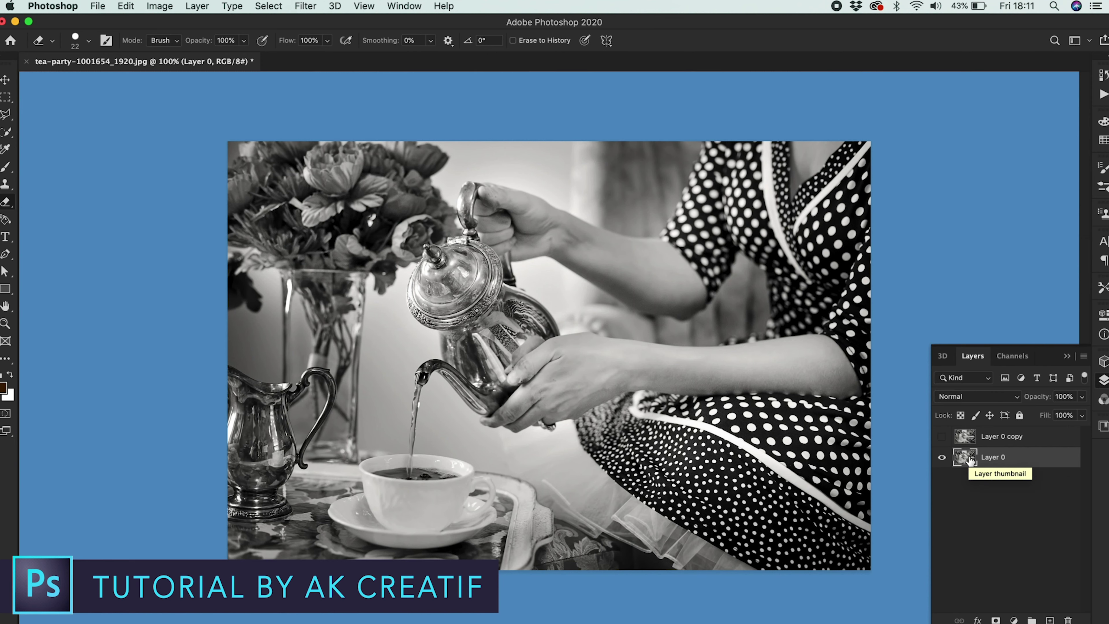
left_click(158, 6)
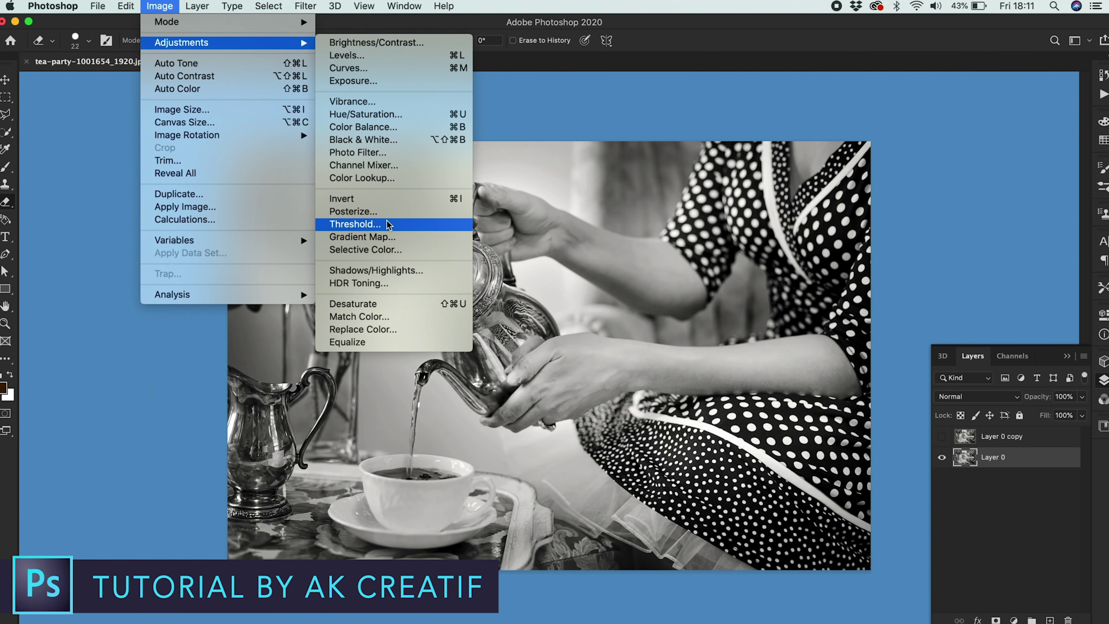
Apply a Threshold adjustment at level 90 to Layer 0
mouse_move(181, 42)
left_click(388, 221)
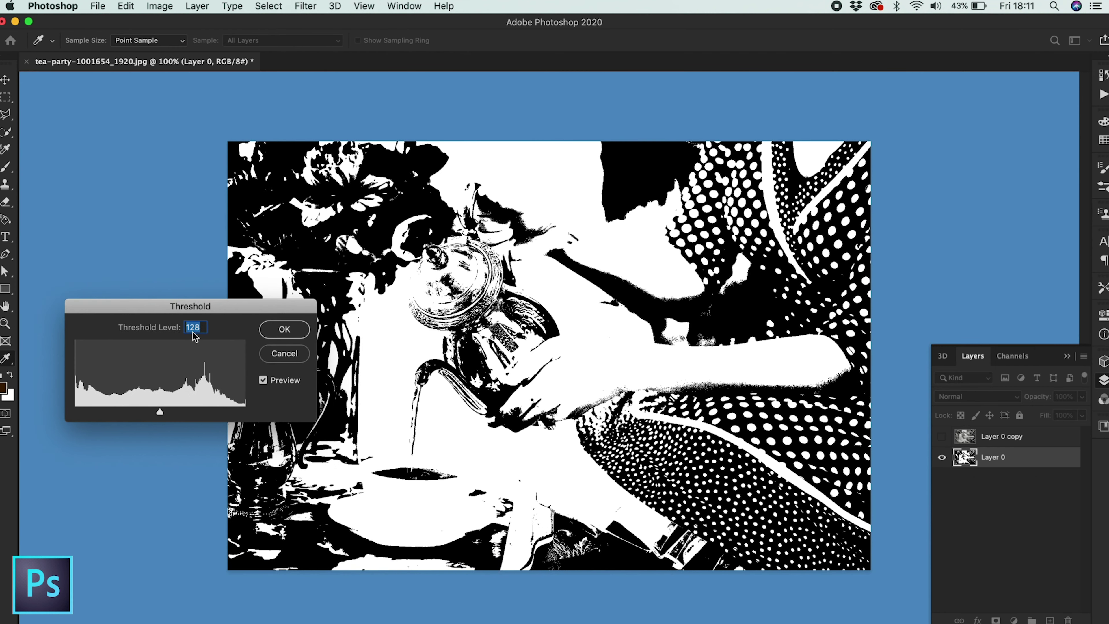
type("100")
type("90")
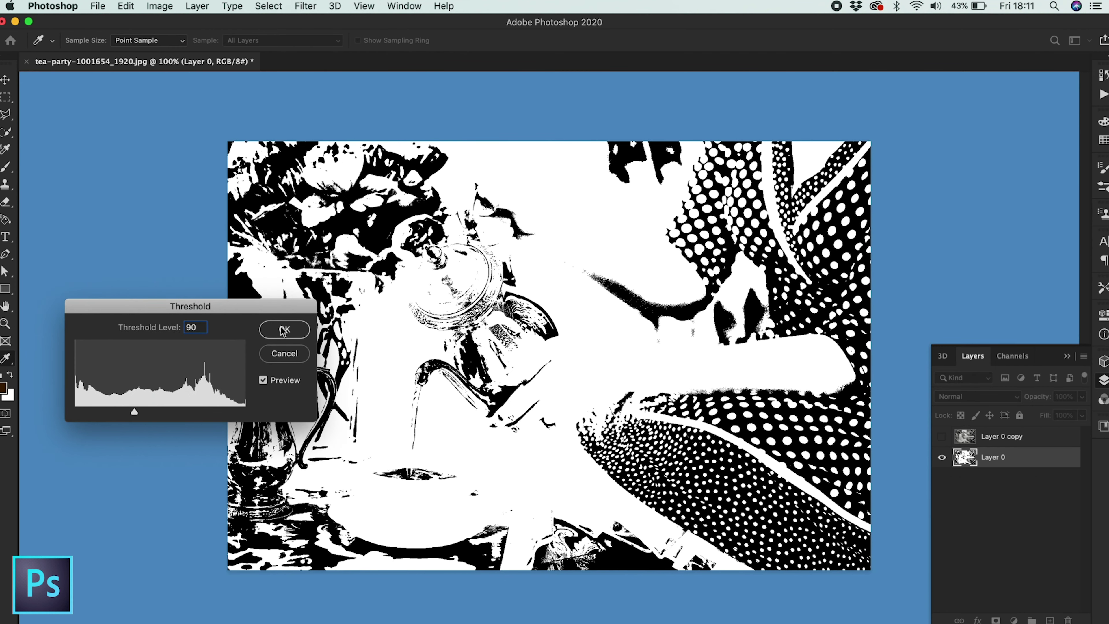
left_click(284, 330)
key("e")
Show the grey copy, move it below Layer 0, and set Layer 0's blend mode to Multiply
left_click(942, 436)
left_click_drag(965, 436, 963, 473)
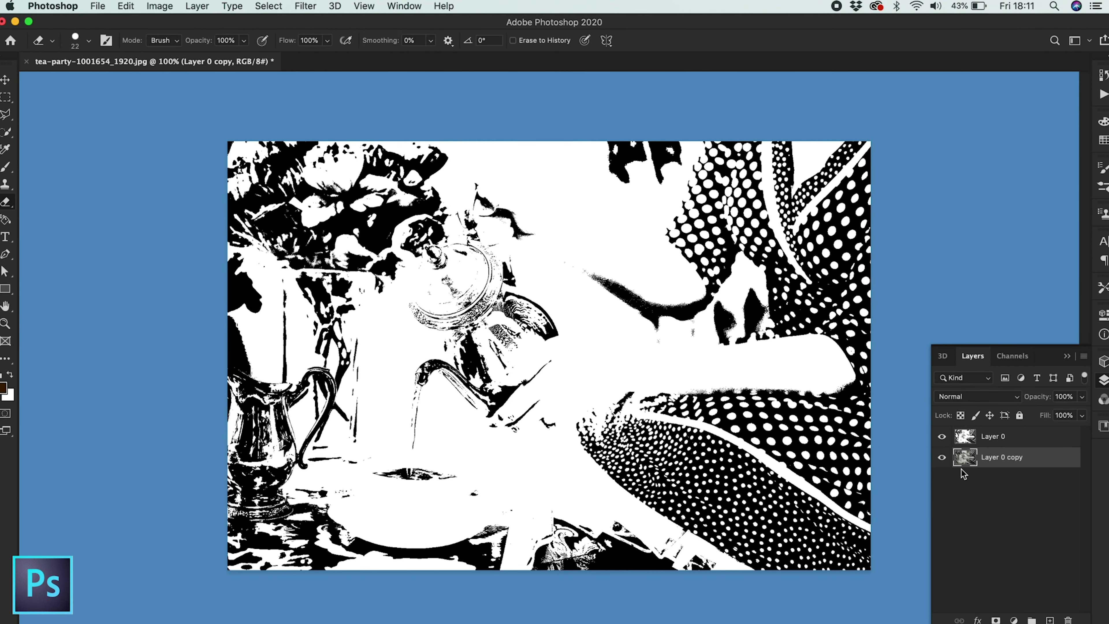
right_click(965, 436)
left_click(821, 372)
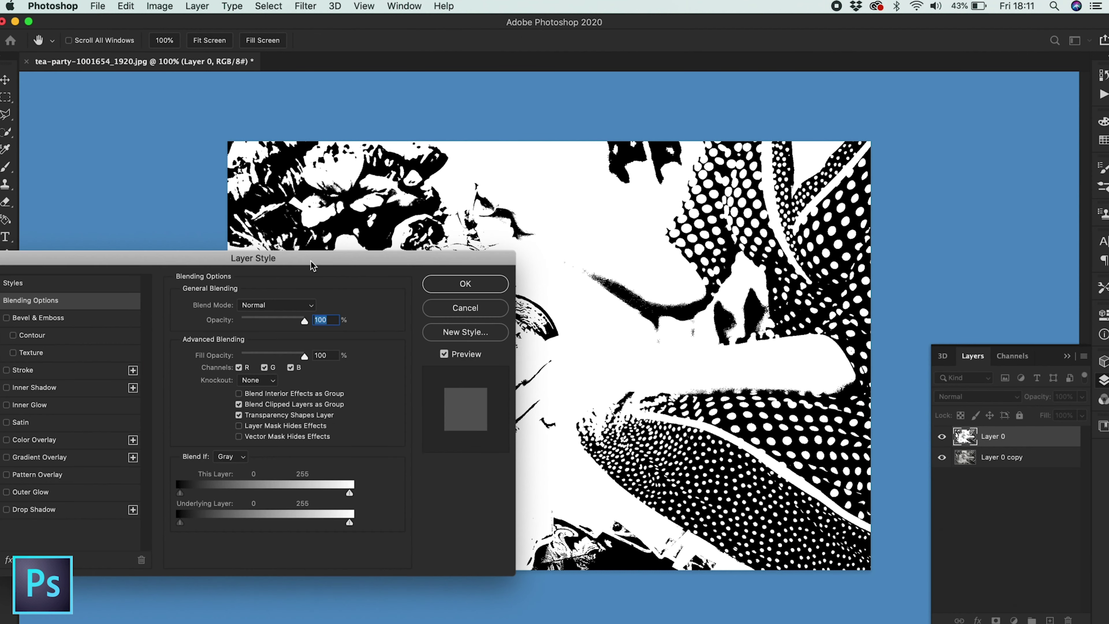
left_click(352, 297)
left_click(306, 334)
left_click(514, 275)
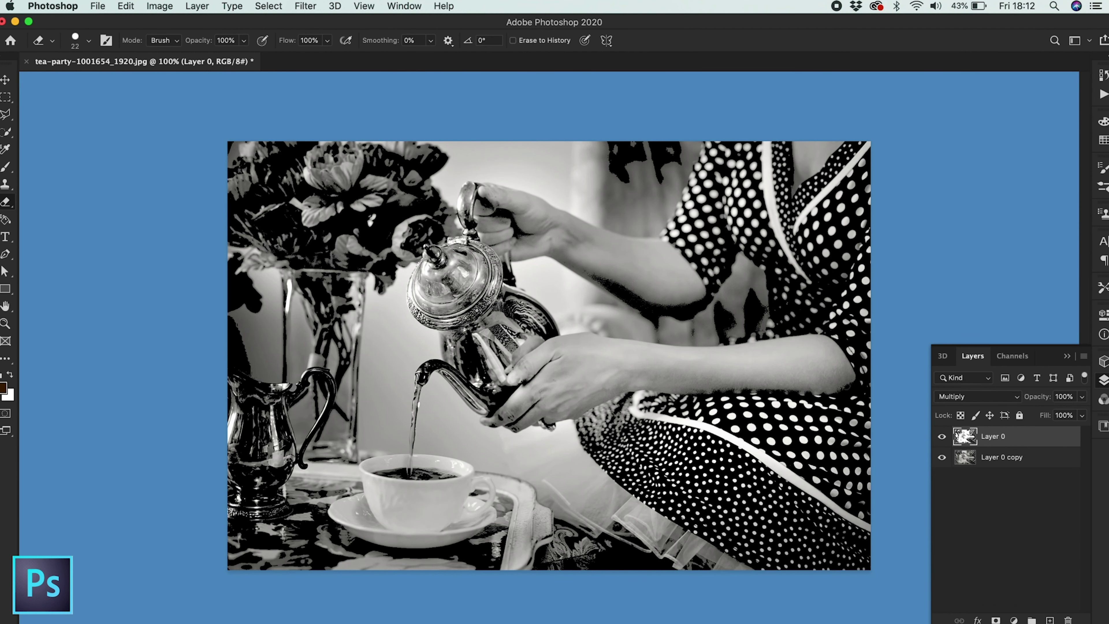
Add an empty Layer 1 above the grey copy and make it the active layer
left_click(1049, 620, "ctrl")
left_click(1005, 478)
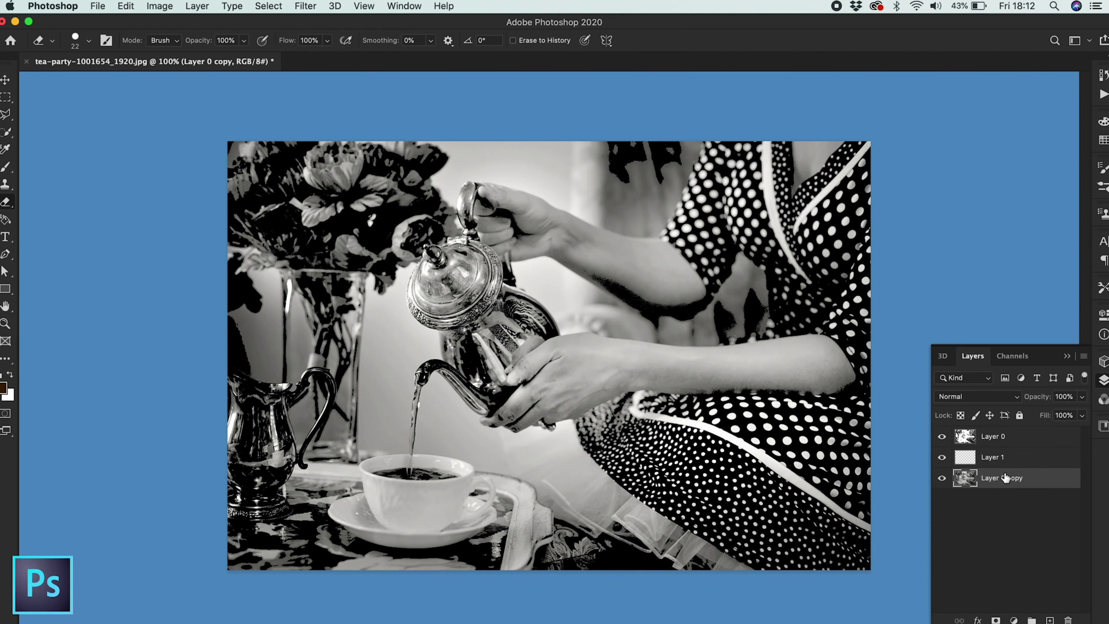
left_click(1019, 415)
left_click(995, 457)
left_click(1067, 355)
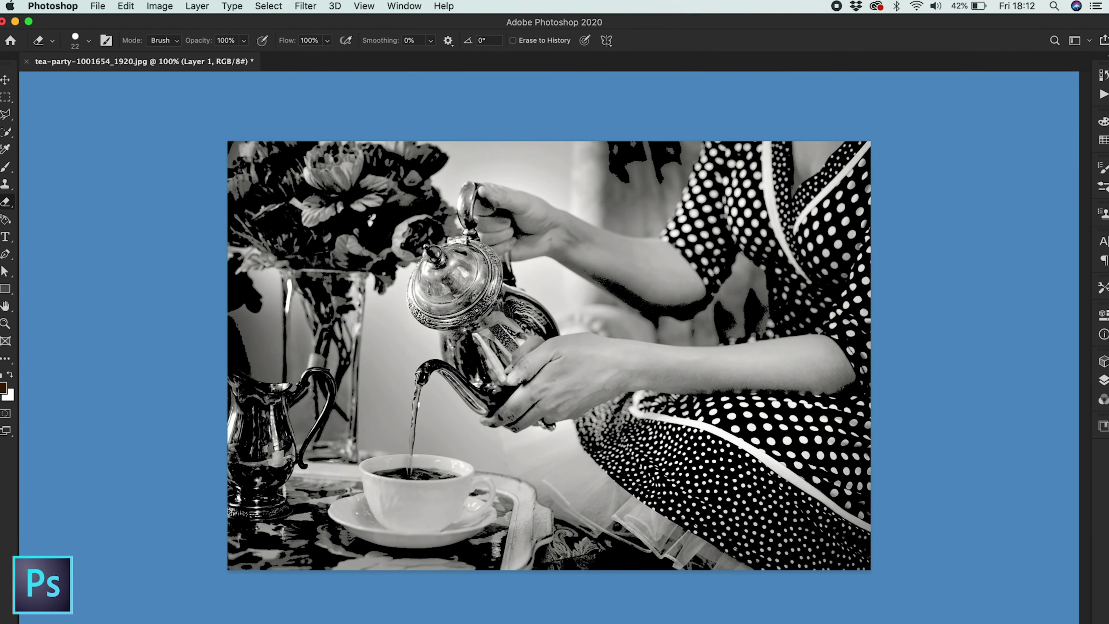
Outline the upper dress with a Polygonal Lasso selection
left_click(5, 114)
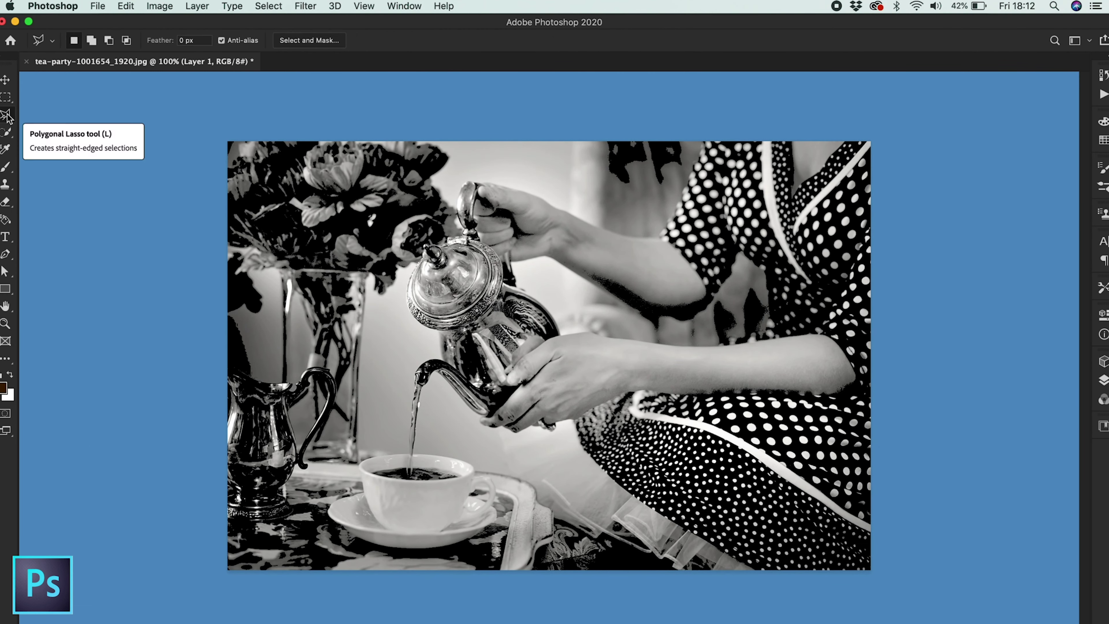
left_click(707, 139)
scroll(707, 139, "up", 2)
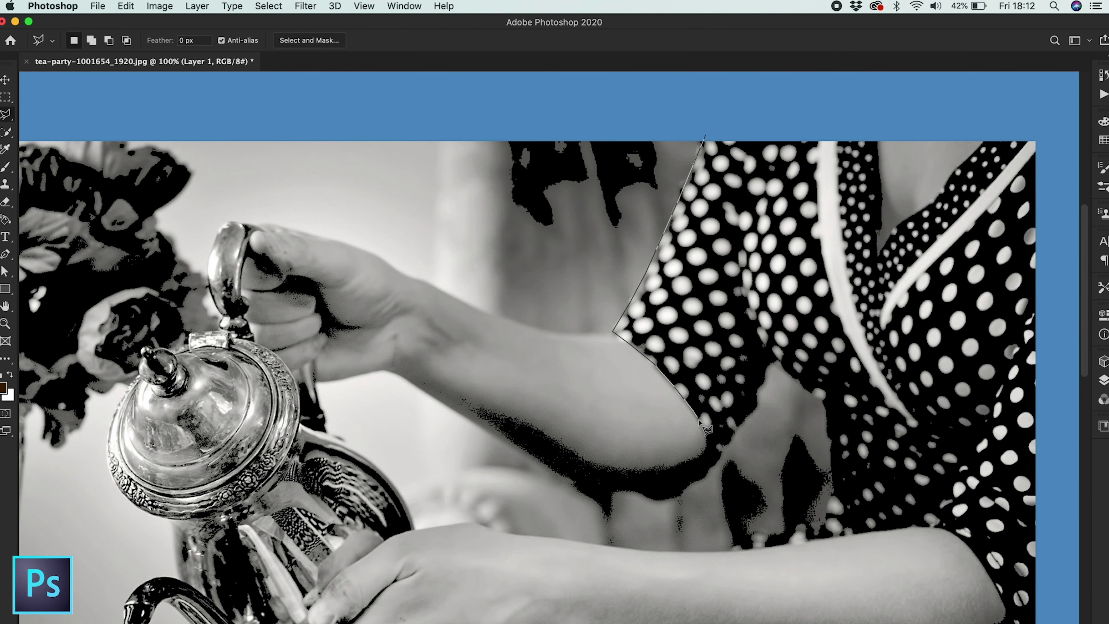
left_click(709, 454)
scroll(710, 455, "down", 5)
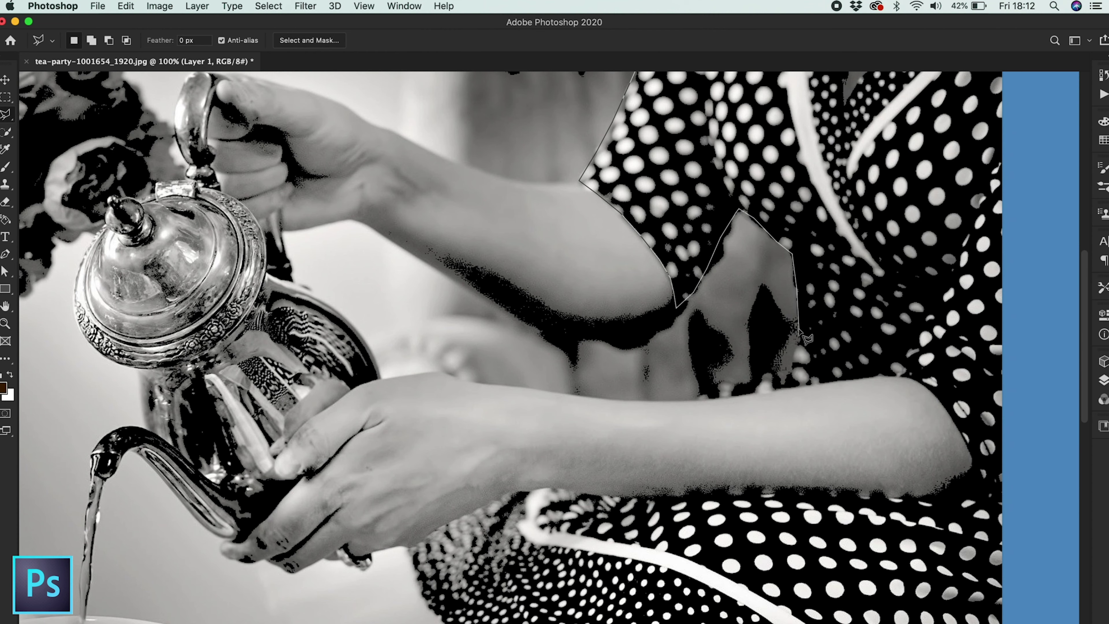
left_click(1031, 330)
scroll(1031, 330, "up", 7)
left_click(1022, 177)
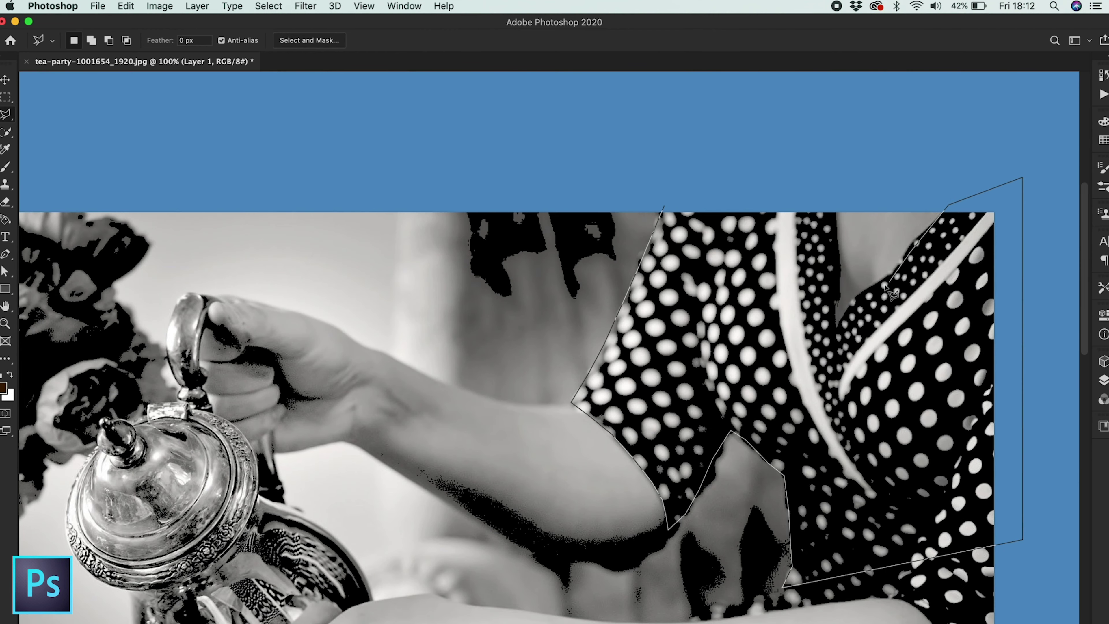
double_click(823, 188)
Fill the selected upper dress with bright cyan using the Paint Bucket
key("i")
left_click(5, 359)
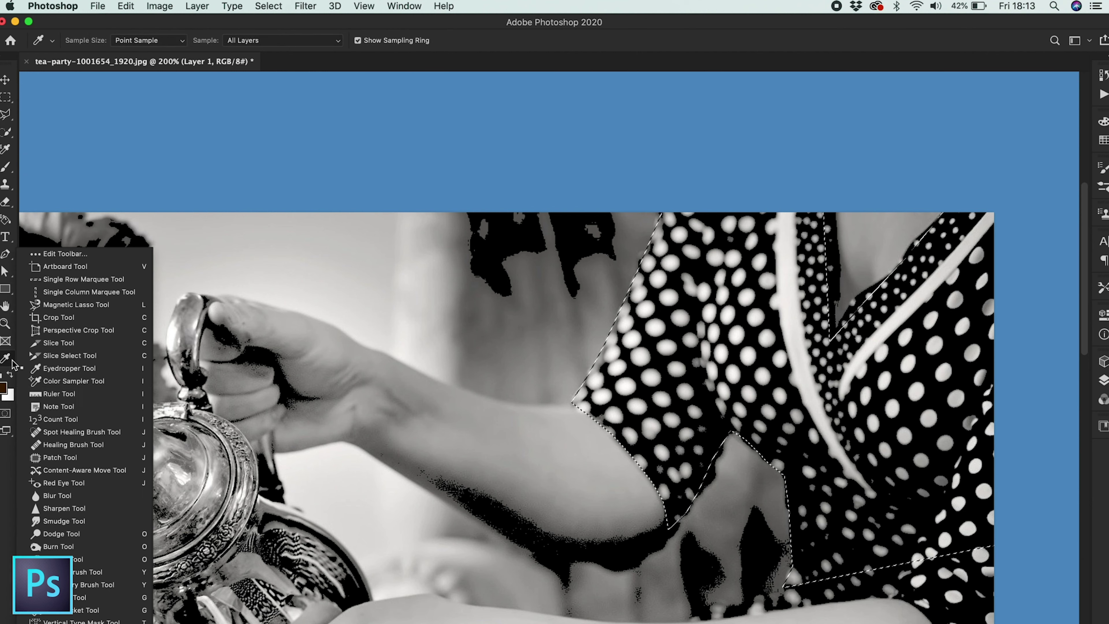
left_click(4, 387)
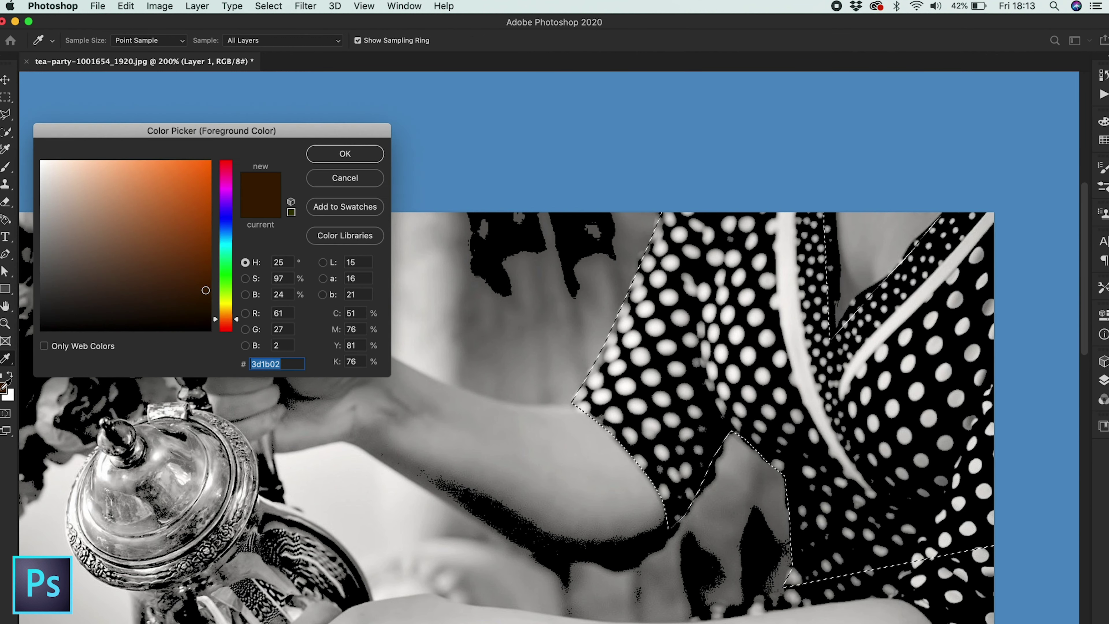
left_click(227, 248)
left_click(141, 168)
key("Return")
key("g")
left_click(699, 306)
key("super+1")
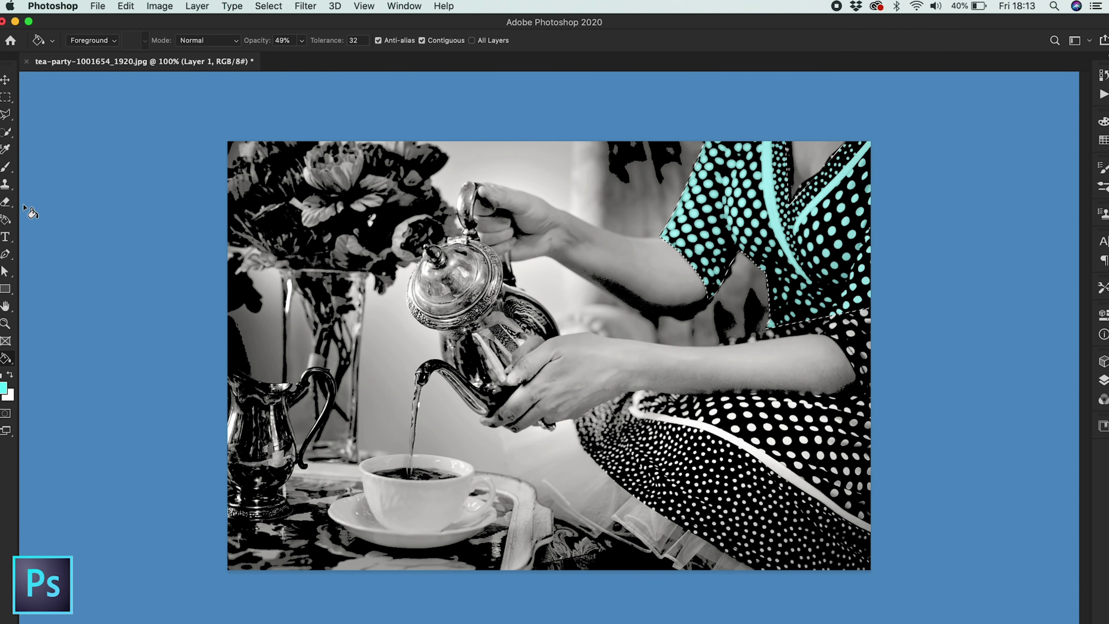
left_click(5, 167)
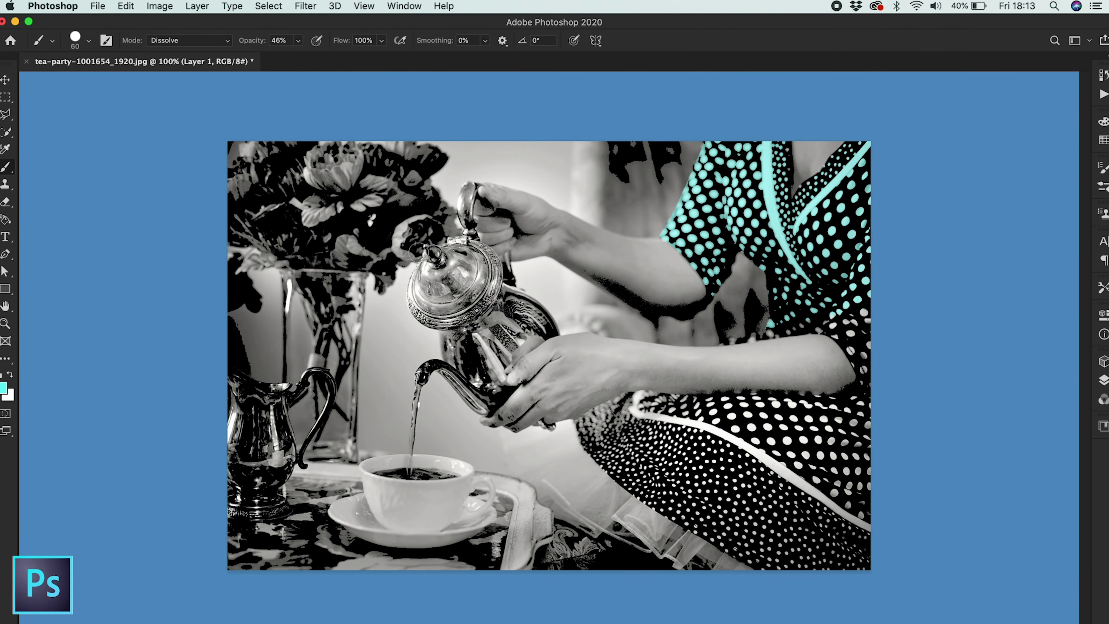
Paint cyan over the upper dress dots, the diagonal stripe, and the left edge
key("super+plus")
key("super+plus")
left_click_drag(299, 42, 332, 59)
mouse_move(869, 192)
left_mouse_down()
mouse_move(796, 213)
mouse_move(830, 301)
mouse_move(864, 183)
left_mouse_up()
scroll(830, 218, "up", 5)
left_click_drag(786, 227, 767, 242)
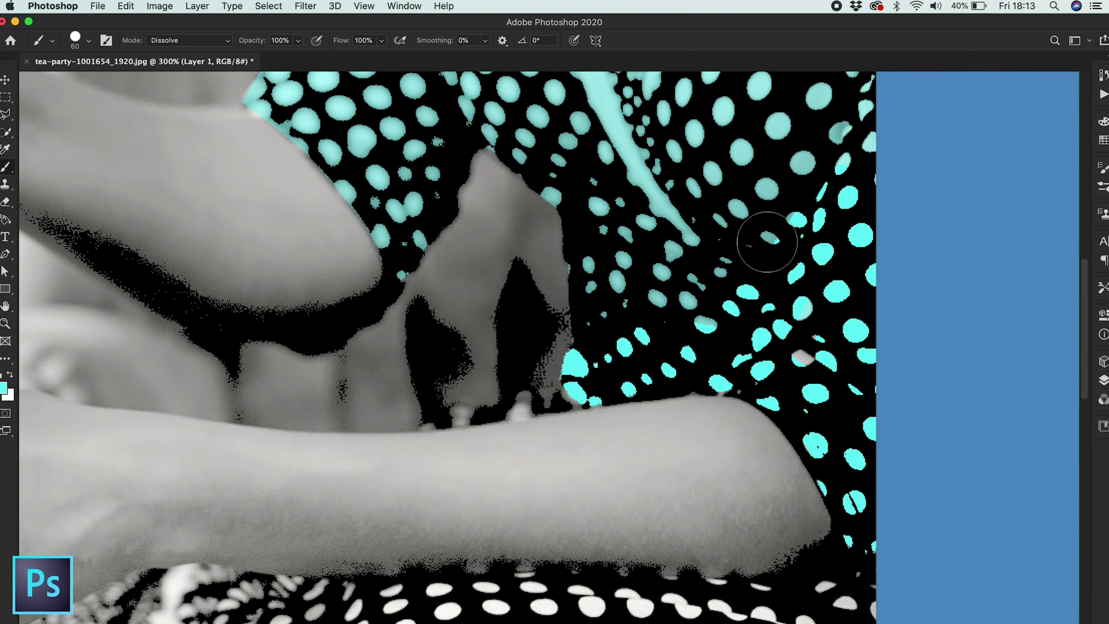
scroll(767, 242, "up", 5)
key("super+minus")
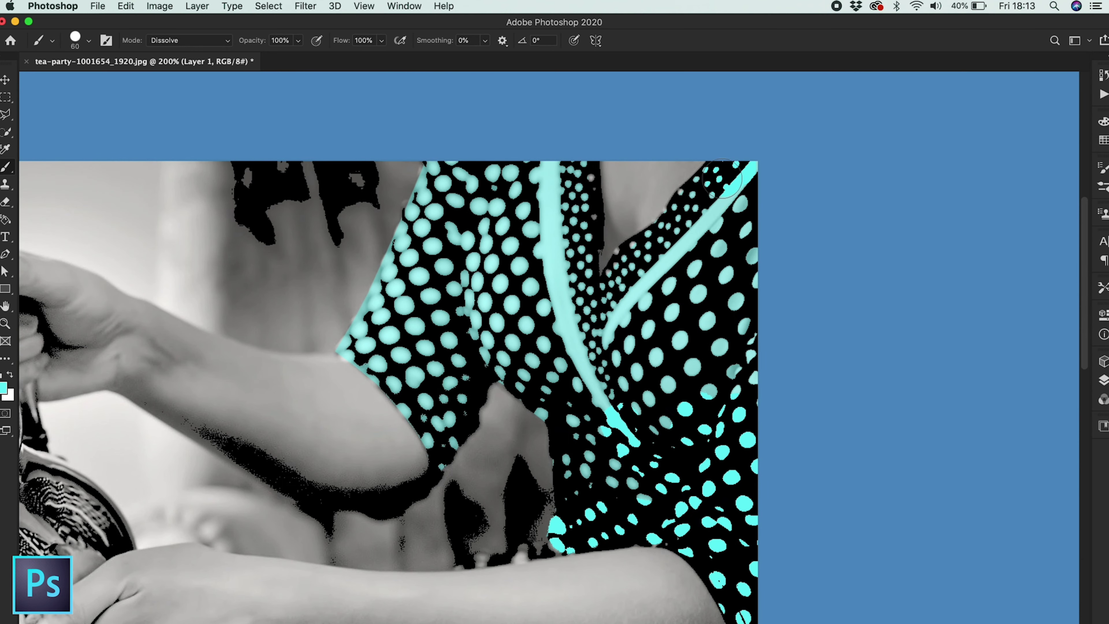
mouse_move(640, 261)
left_mouse_down()
mouse_move(616, 385)
mouse_move(554, 170)
mouse_move(574, 248)
left_mouse_up()
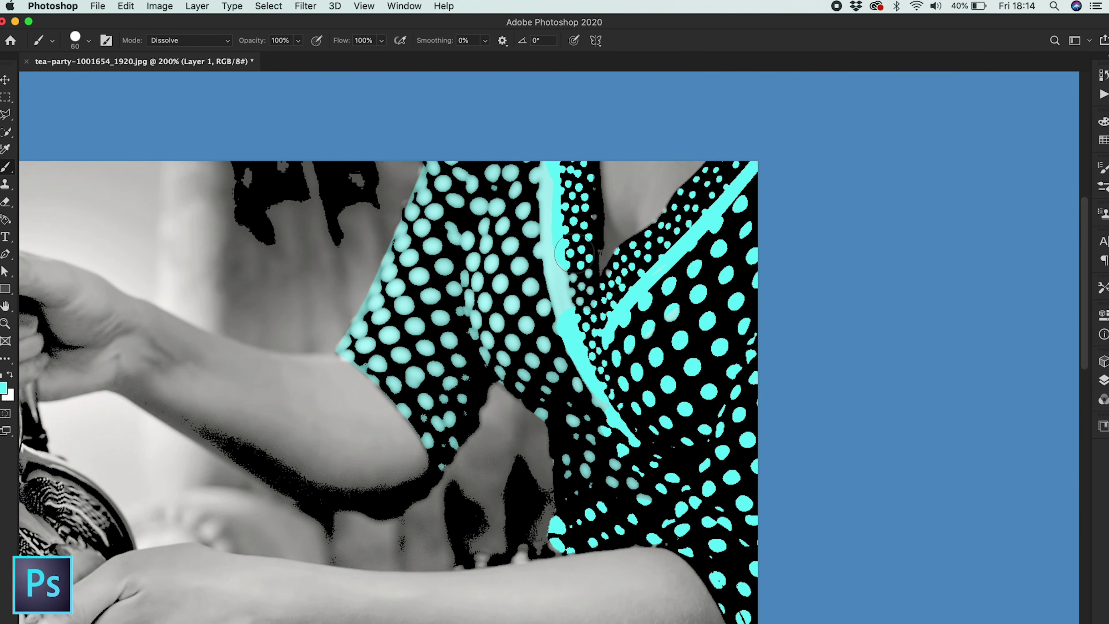
mouse_move(575, 175)
left_mouse_down()
mouse_move(433, 418)
mouse_move(503, 184)
mouse_move(559, 359)
mouse_move(509, 350)
left_mouse_up()
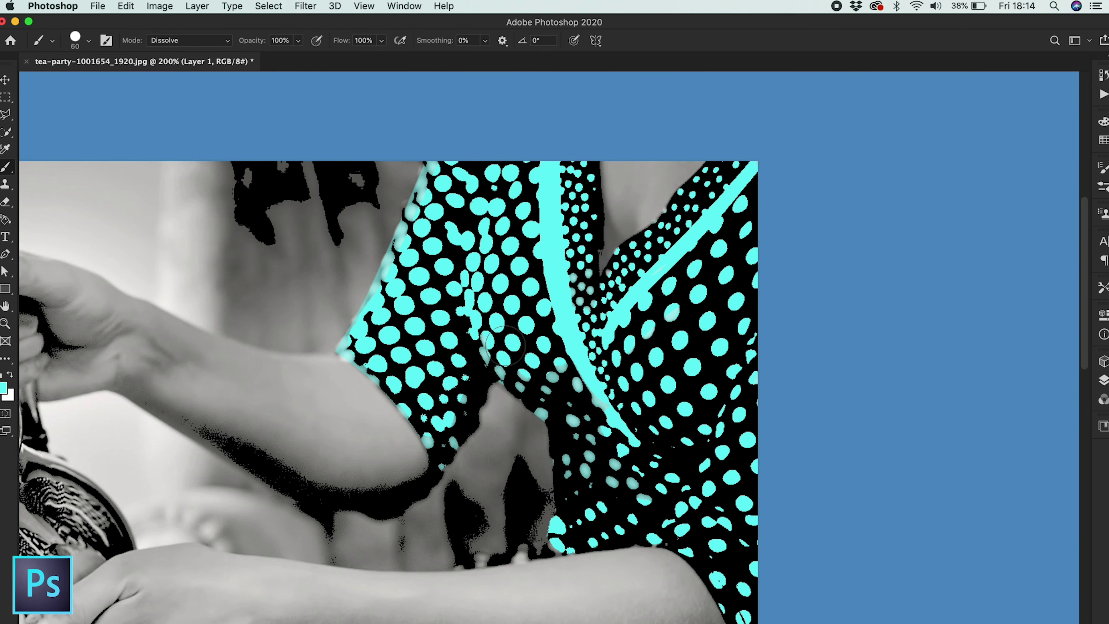
Paint cyan over the lower dress dots and the dots near the skirt edge
scroll(607, 442, "down", 3)
scroll(633, 437, "down", 5)
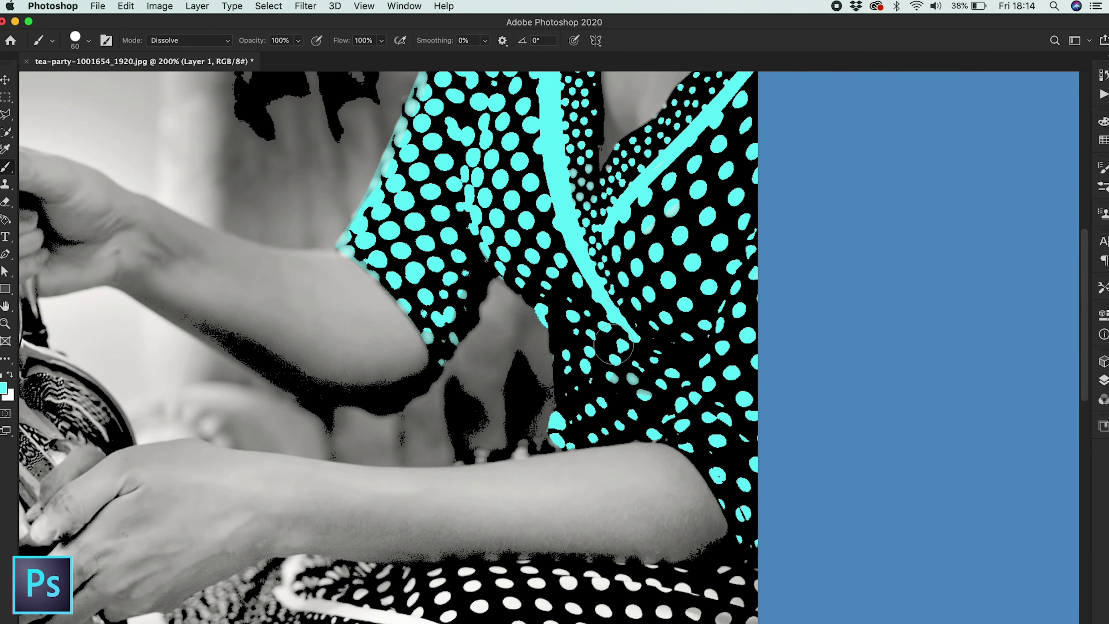
scroll(719, 420, "left", 2)
left_click_drag(359, 446, 576, 443)
mouse_move(745, 447)
left_mouse_down()
mouse_move(786, 559)
mouse_move(502, 462)
left_mouse_up()
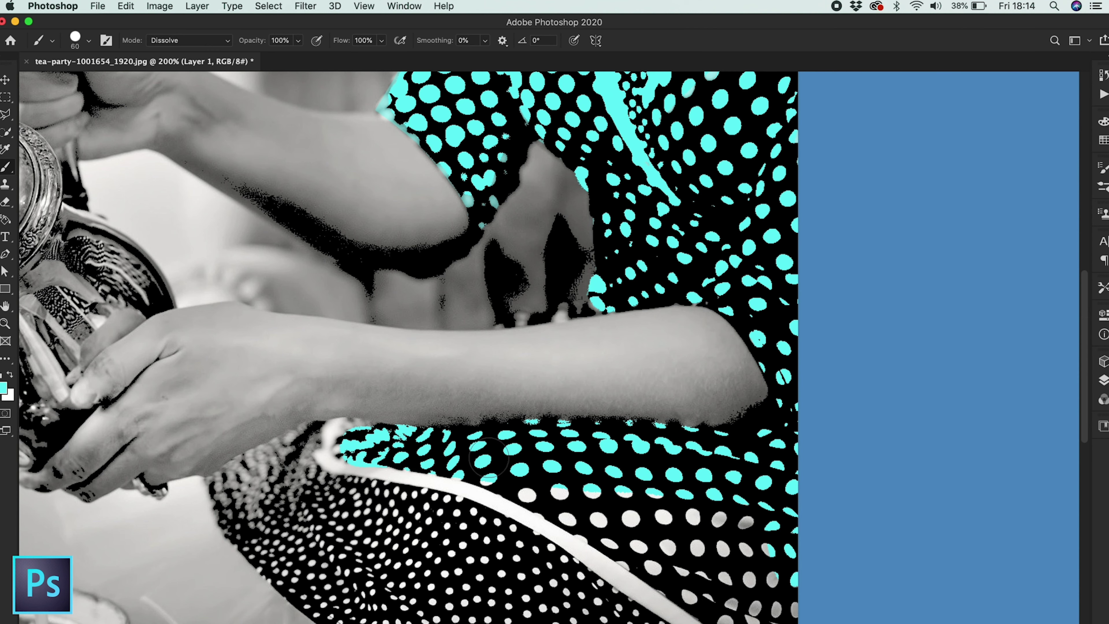
scroll(461, 461, "up", 2)
mouse_move(198, 321)
left_mouse_down()
mouse_move(445, 368)
mouse_move(568, 442)
mouse_move(620, 432)
mouse_move(845, 528)
mouse_move(751, 547)
left_mouse_up()
scroll(752, 546, "down", 3)
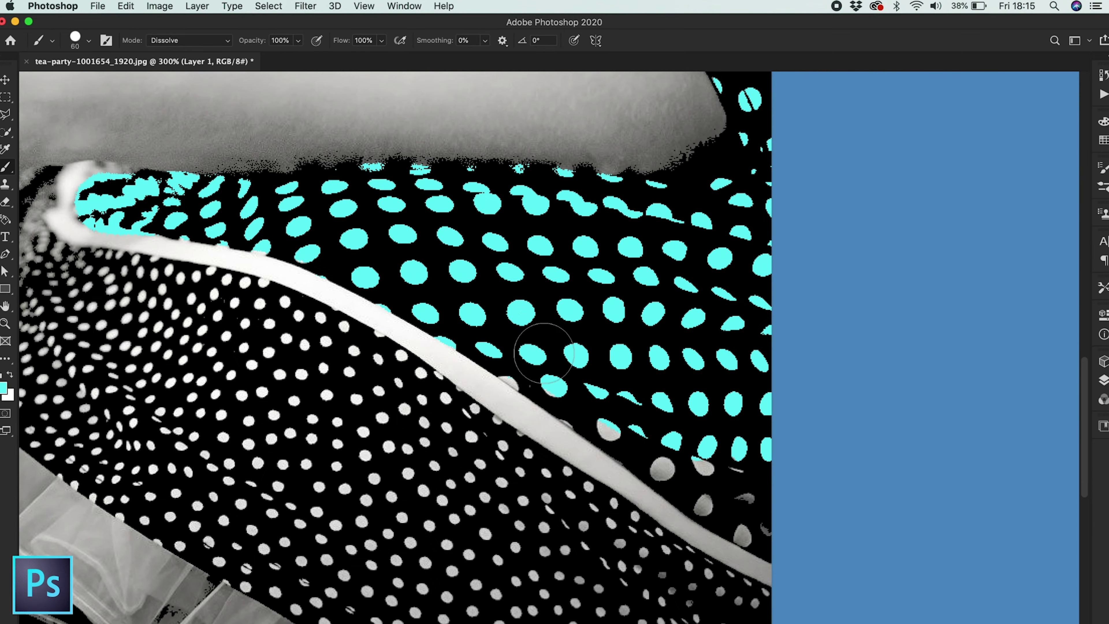
mouse_move(535, 369)
left_mouse_down()
mouse_move(707, 476)
mouse_move(743, 518)
mouse_move(604, 405)
left_mouse_up()
Paint cyan over the upper-left and lower skirt polka dots
scroll(603, 405, "left", 5)
mouse_move(144, 302)
left_mouse_down()
mouse_move(184, 262)
mouse_move(236, 245)
mouse_move(246, 268)
mouse_move(288, 284)
mouse_move(359, 345)
mouse_move(198, 331)
mouse_move(219, 402)
mouse_move(520, 481)
mouse_move(370, 349)
mouse_move(616, 441)
mouse_move(647, 555)
mouse_move(380, 489)
mouse_move(533, 568)
left_mouse_up()
scroll(611, 569, "right", 2)
scroll(611, 569, "down", 3)
scroll(611, 570, "right", 2)
left_click_drag(407, 518, 534, 594)
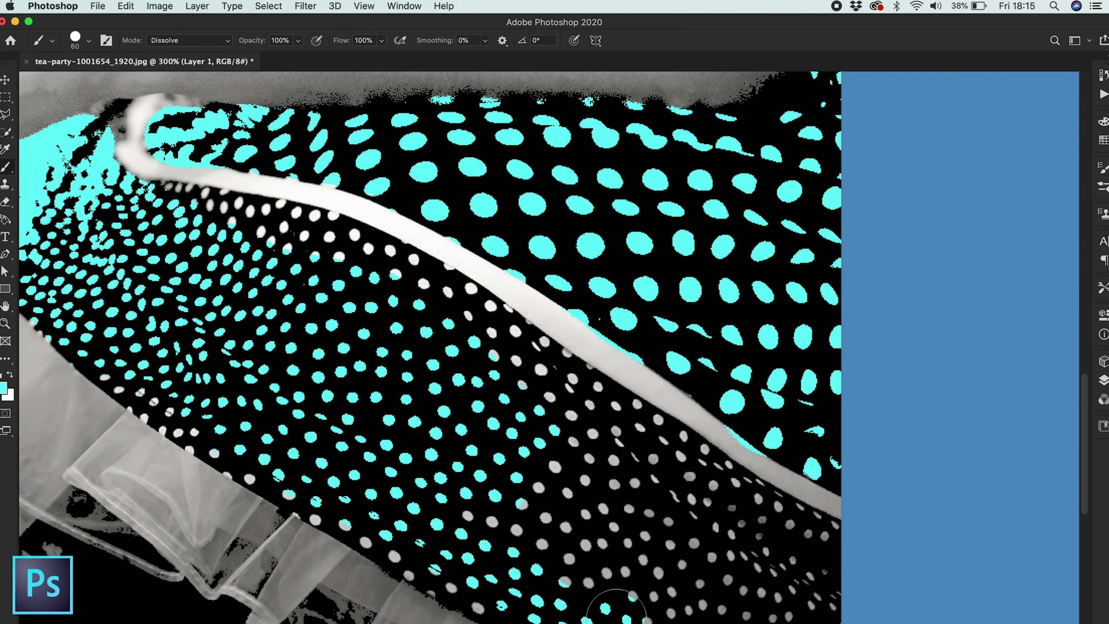
scroll(568, 590, "down", 2)
mouse_move(518, 517)
left_mouse_down()
mouse_move(786, 463)
mouse_move(655, 485)
mouse_move(703, 473)
left_mouse_up()
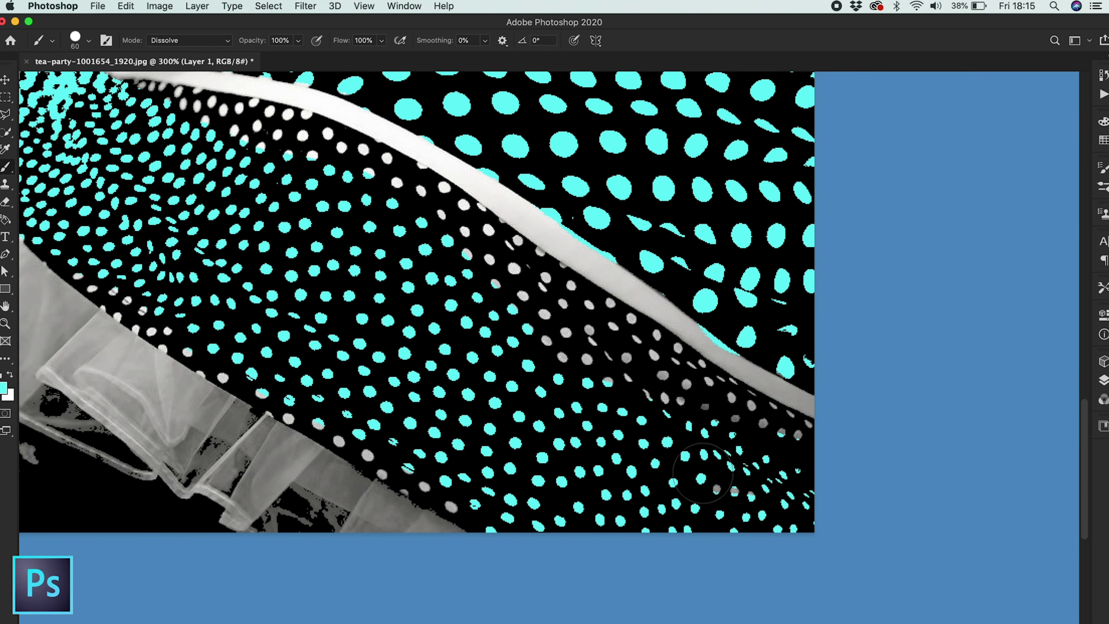
mouse_move(465, 261)
left_mouse_down()
mouse_move(638, 380)
mouse_move(740, 427)
left_mouse_up()
left_click_drag(371, 453, 308, 399)
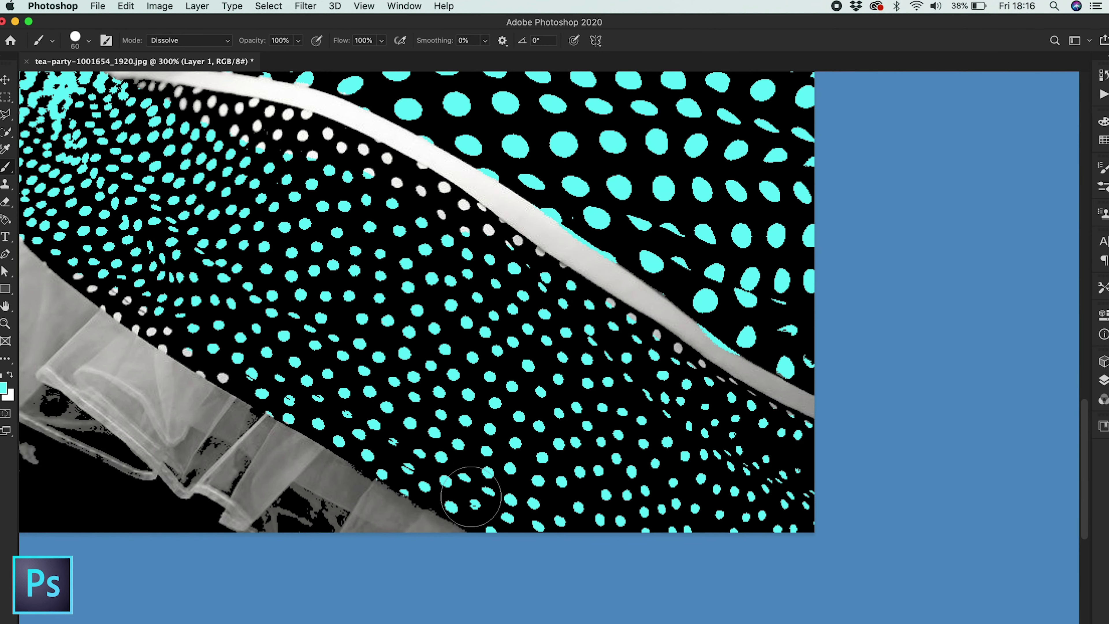
Paint cyan over dots along the skirt edge and beside the strap, then fit the whole photo
scroll(408, 367, "up", 3)
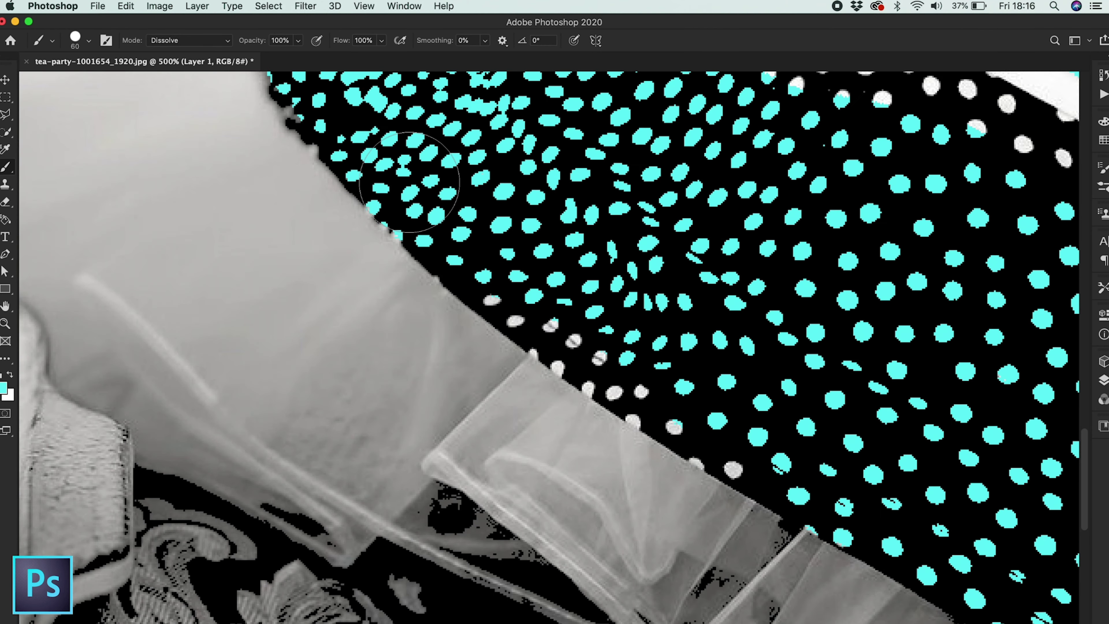
mouse_move(306, 113)
left_mouse_down()
mouse_move(556, 312)
mouse_move(764, 436)
left_mouse_up()
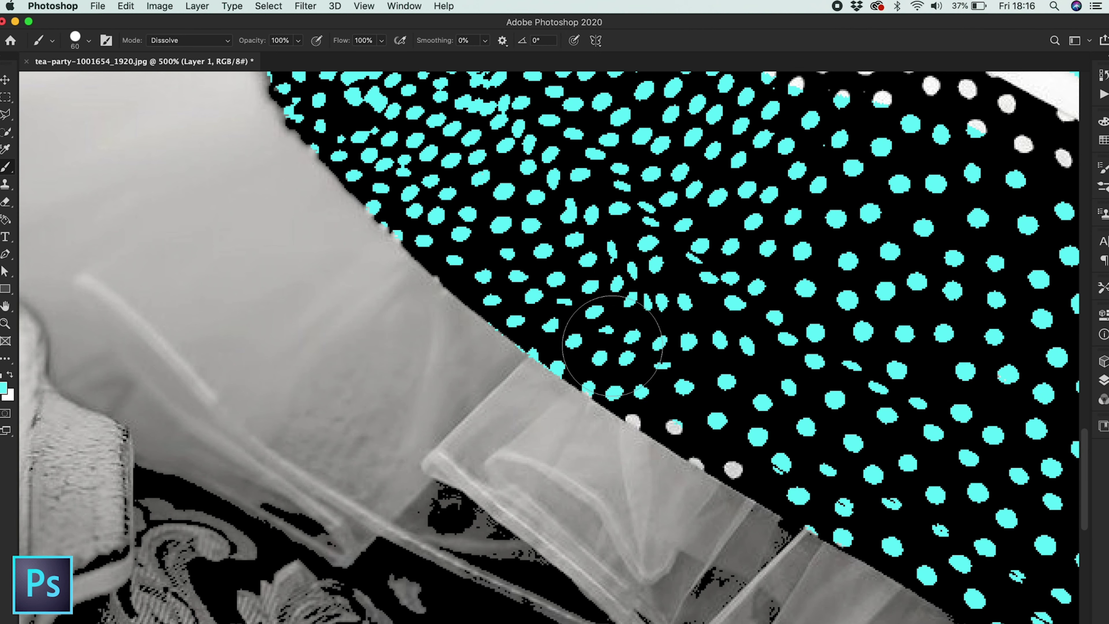
scroll(763, 436, "right", 10)
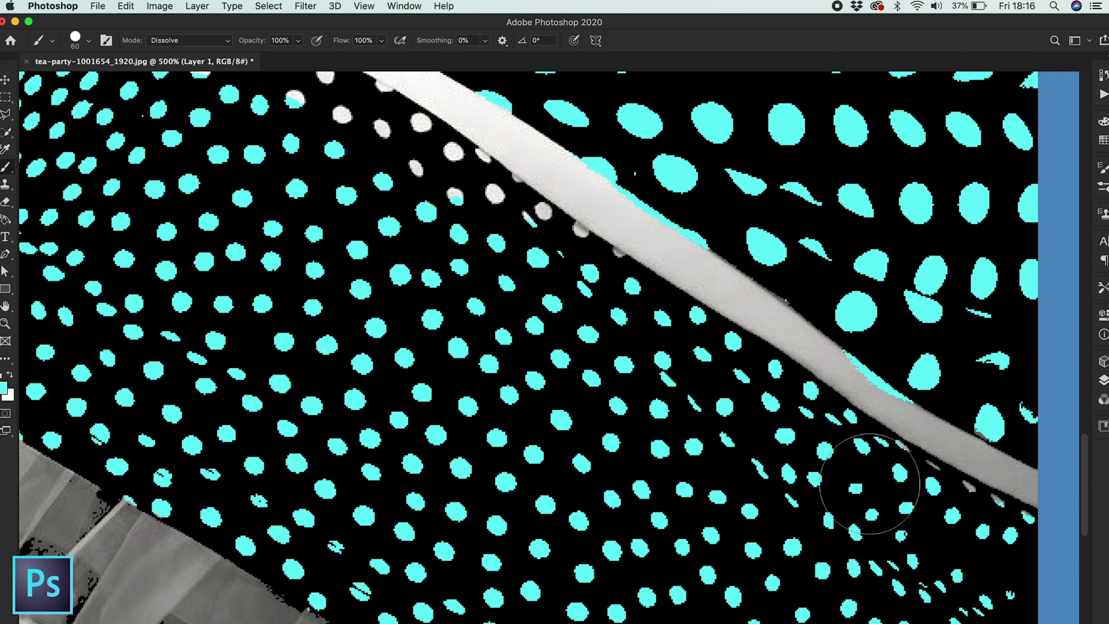
scroll(456, 382, "right", 5)
scroll(455, 382, "up", 3)
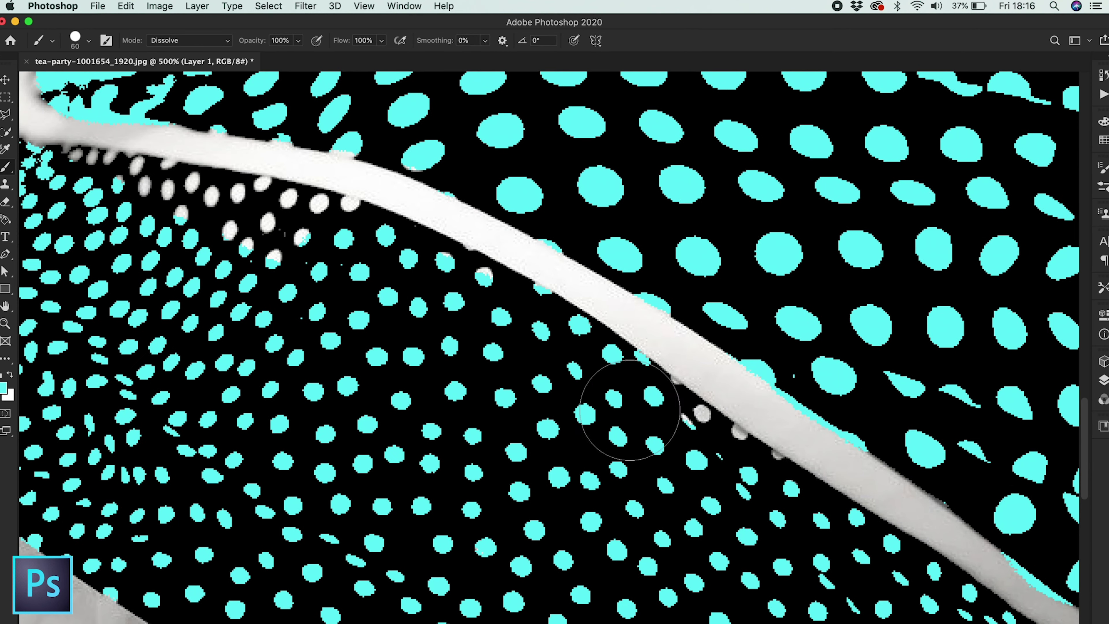
scroll(244, 301, "up", 3)
left_click_drag(245, 302, 476, 342)
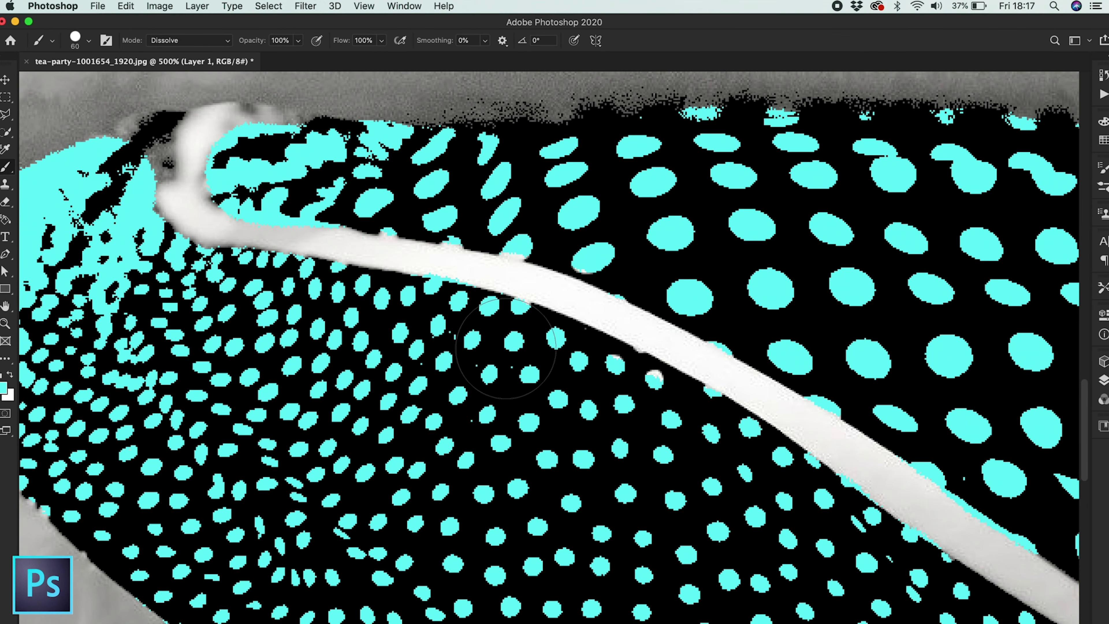
scroll(378, 196, "up", 5)
key("super+1")
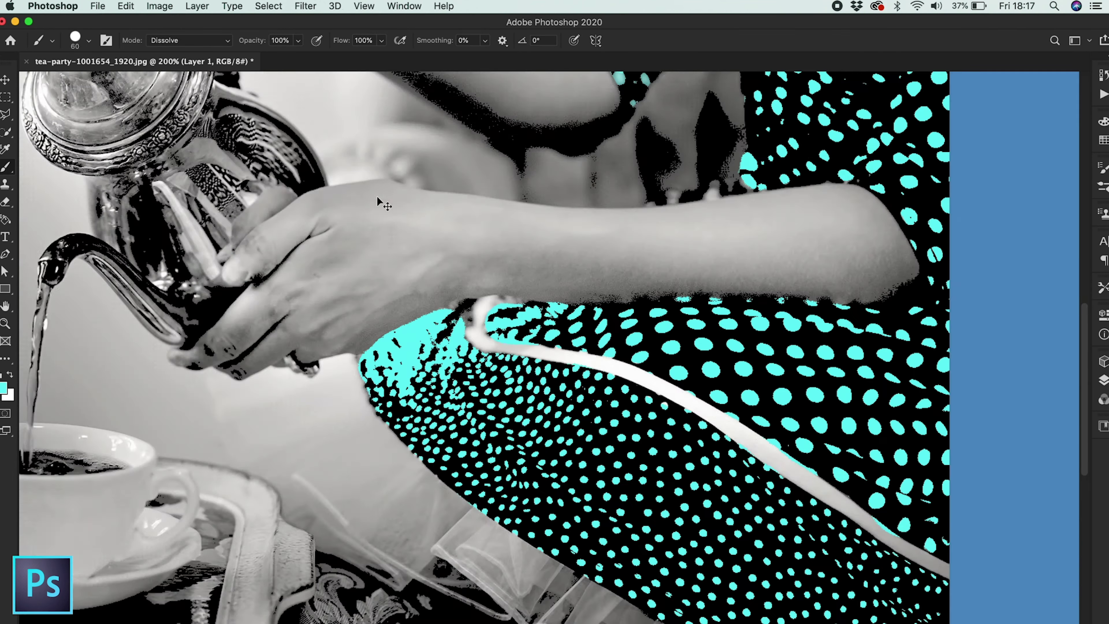
Zoom in on the teapot and set the foreground colour to #ccffff
key("super+plus")
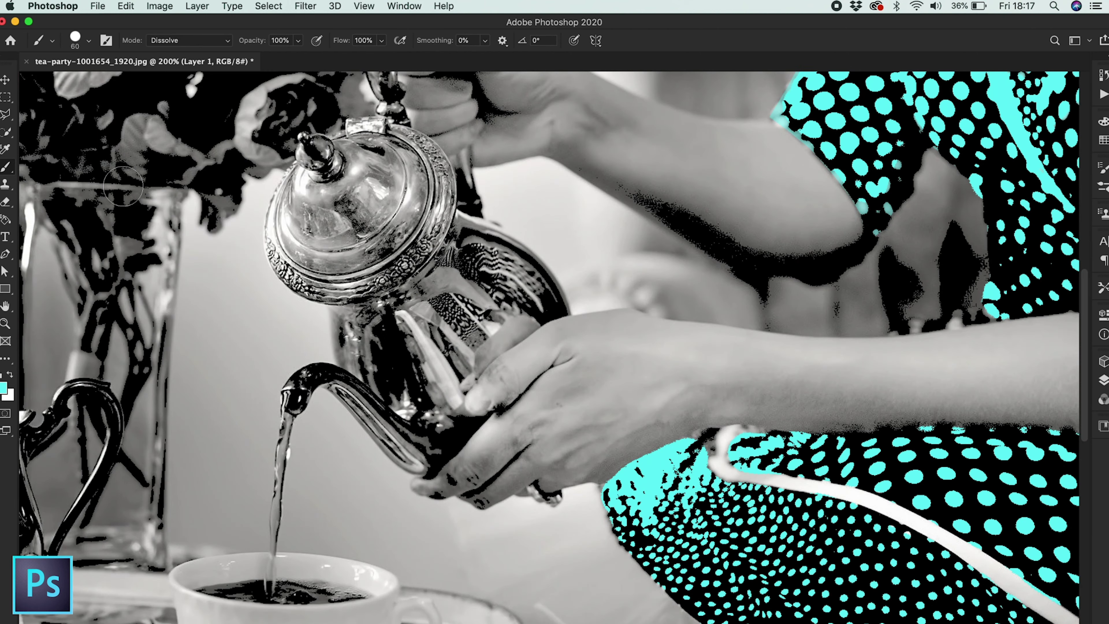
scroll(554, 349, "left", 5)
scroll(555, 350, "down", 5)
left_click(4, 387)
type("ccffff")
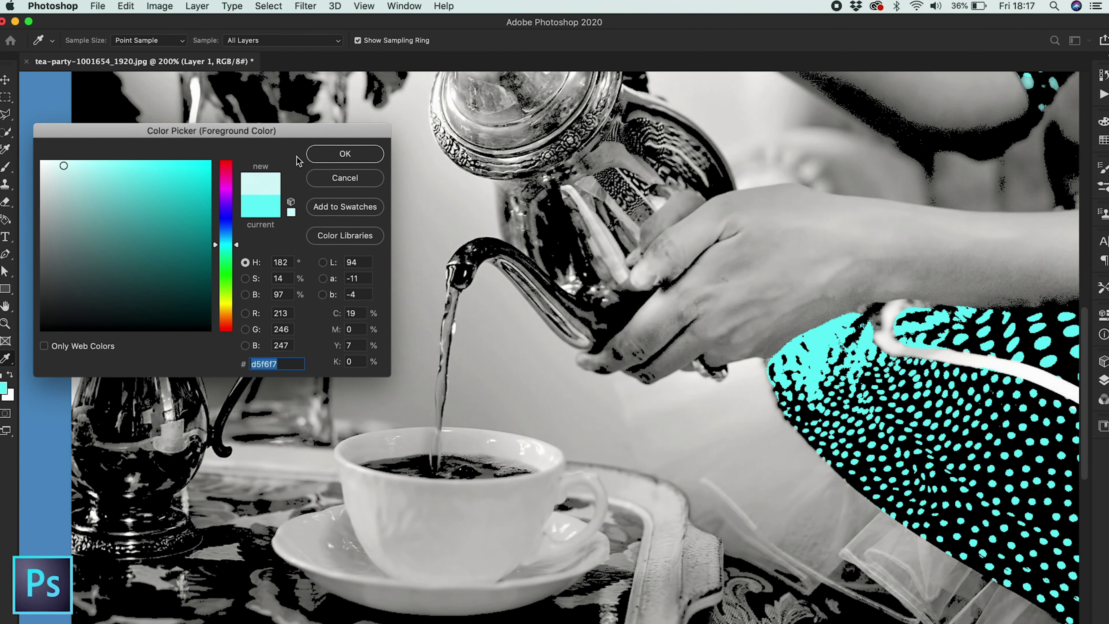
key("Return")
key("b")
scroll(323, 151, "up", 5)
scroll(324, 151, "up", 3)
Paint the pouring tea stream pale cyan with a 17 px, then 9 px brush
left_click(87, 41)
left_click_drag(89, 83, 79, 83)
key("Return")
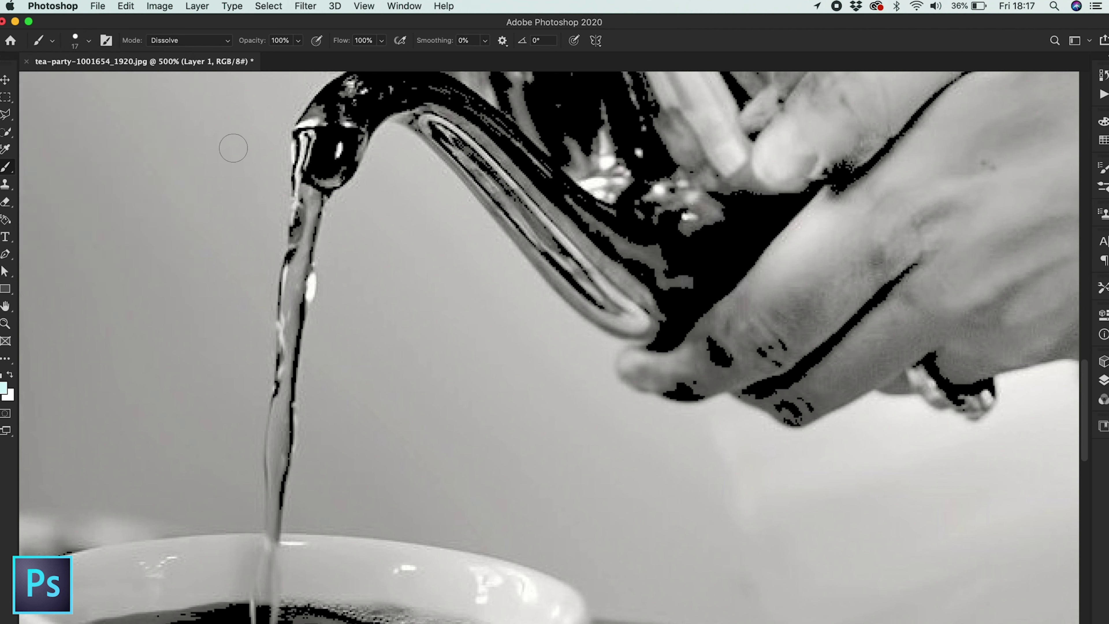
left_click_drag(304, 208, 289, 357)
left_click(87, 40)
left_click_drag(78, 87, 72, 87)
key("Return")
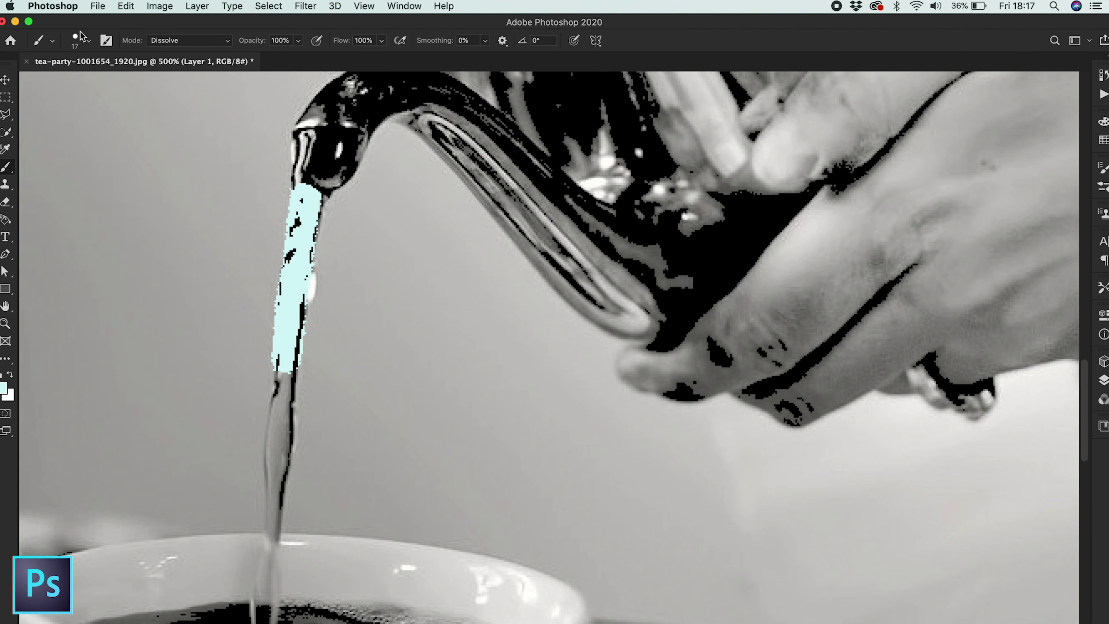
left_click_drag(288, 357, 276, 437)
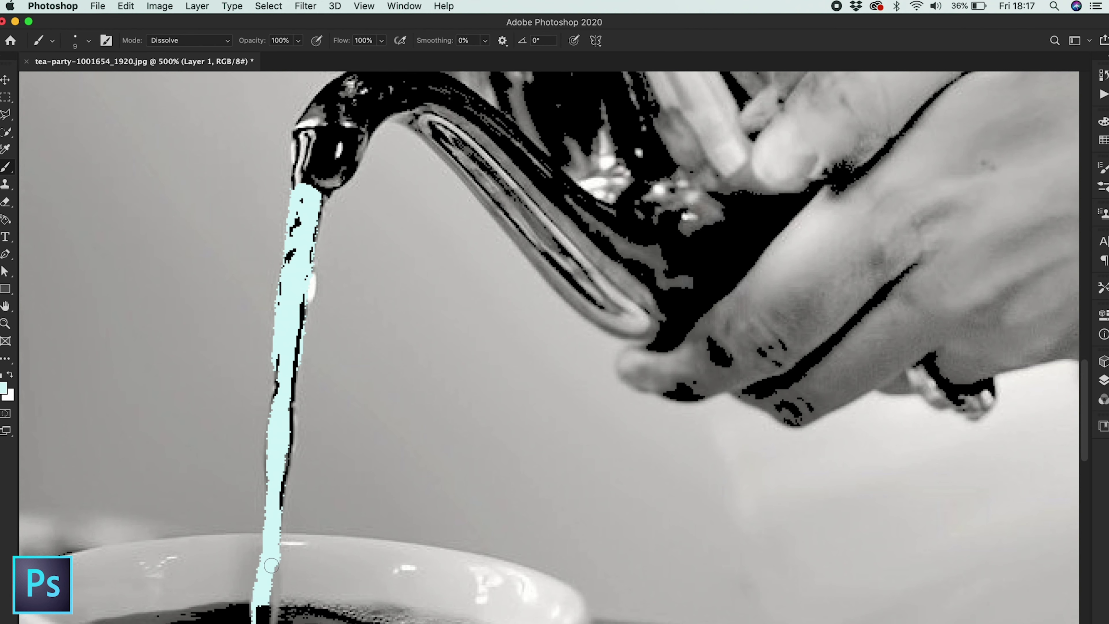
scroll(549, 347, "down", 5)
Pick a dark brown foreground colour and zoom in on the tea in the cup
left_click(3, 388)
left_click(227, 173)
left_click(112, 289)
left_click_drag(226, 174, 223, 180)
left_click(226, 161)
left_click(116, 297)
left_click(336, 159)
key("b")
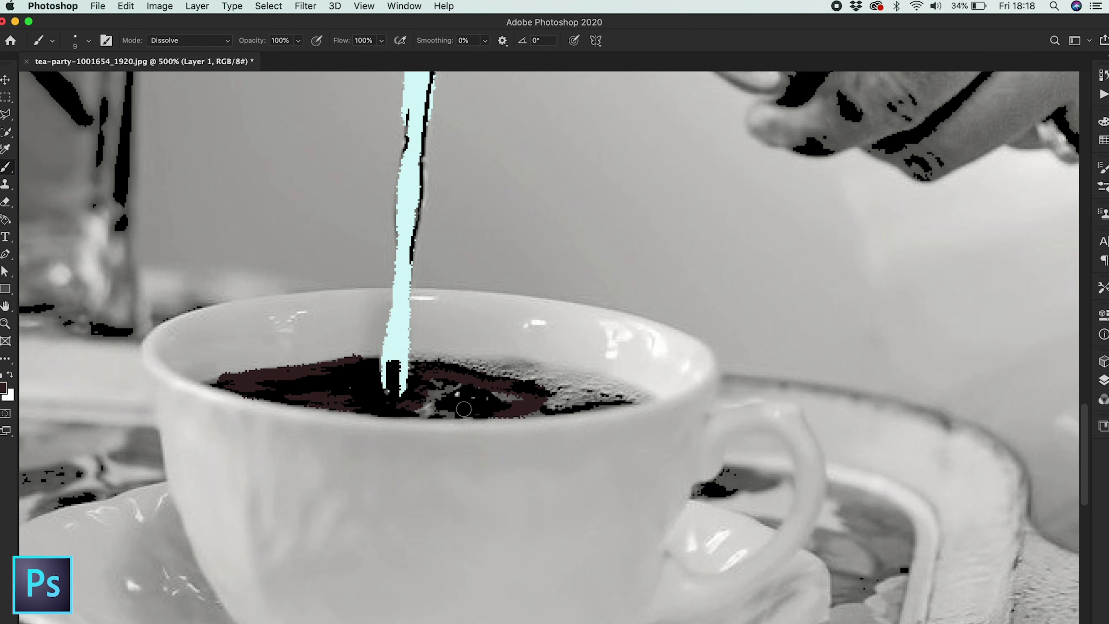
key("super+plus")
key("super+plus")
key("super+plus")
Repaint the tea surface in the cup with a greyer brown
left_click(3, 388)
left_click(72, 260)
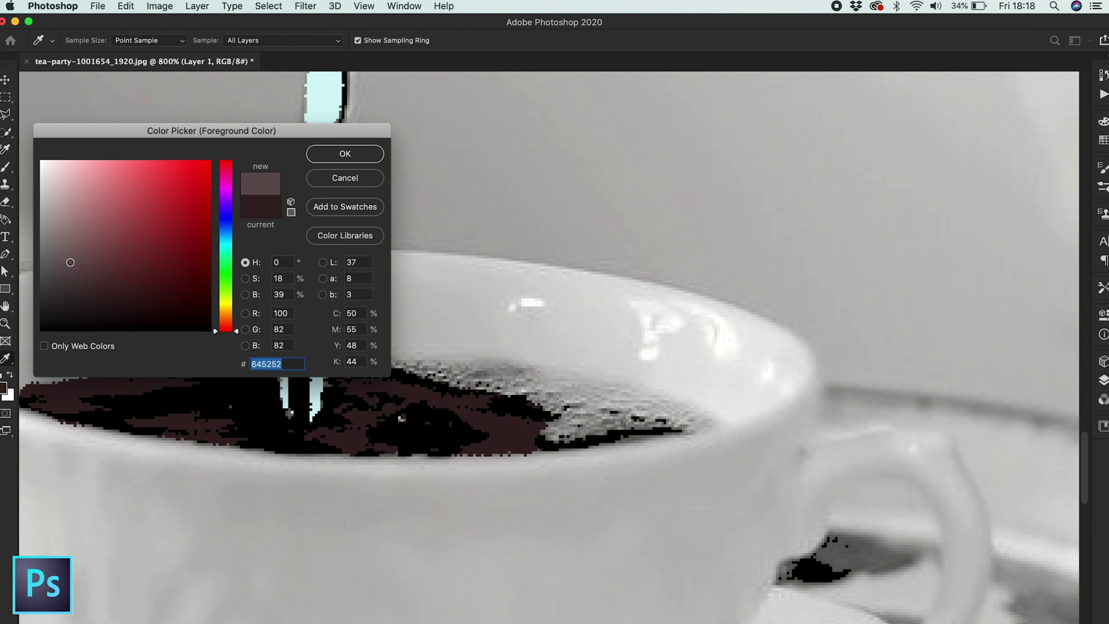
left_click(341, 154)
left_click_drag(425, 372, 521, 389)
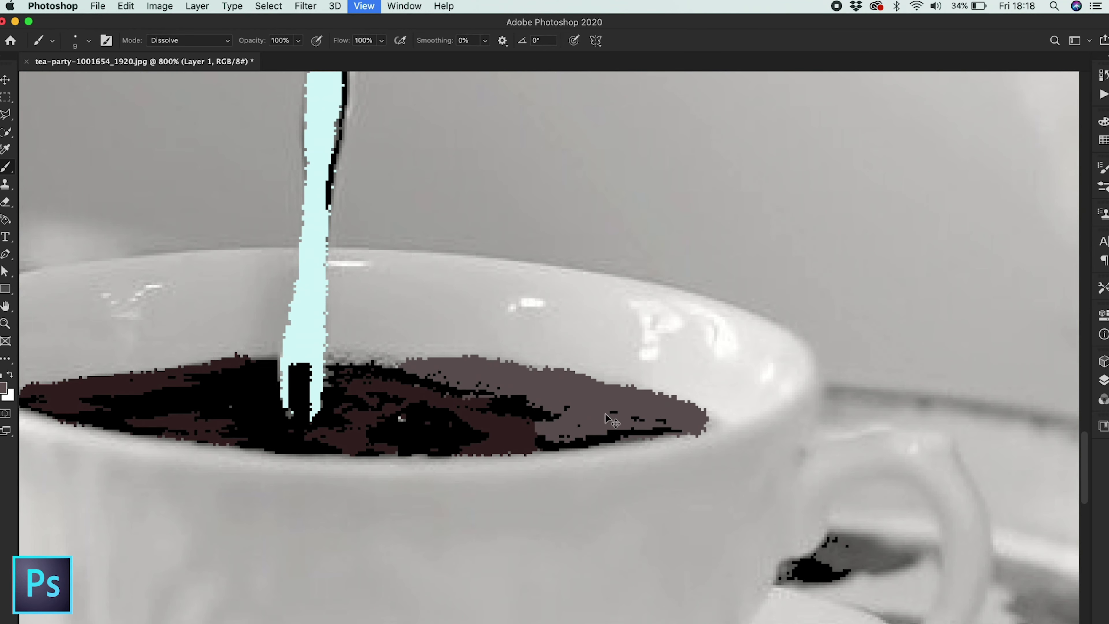
key("super+1")
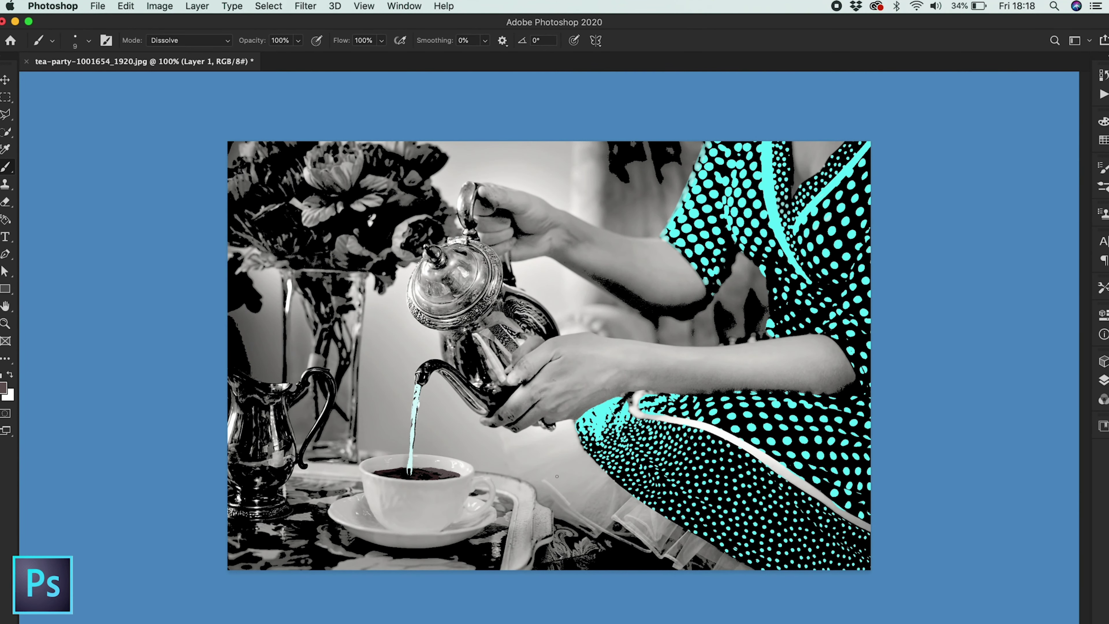
Paint the top flower purple with a 60 px brush
key("super+plus")
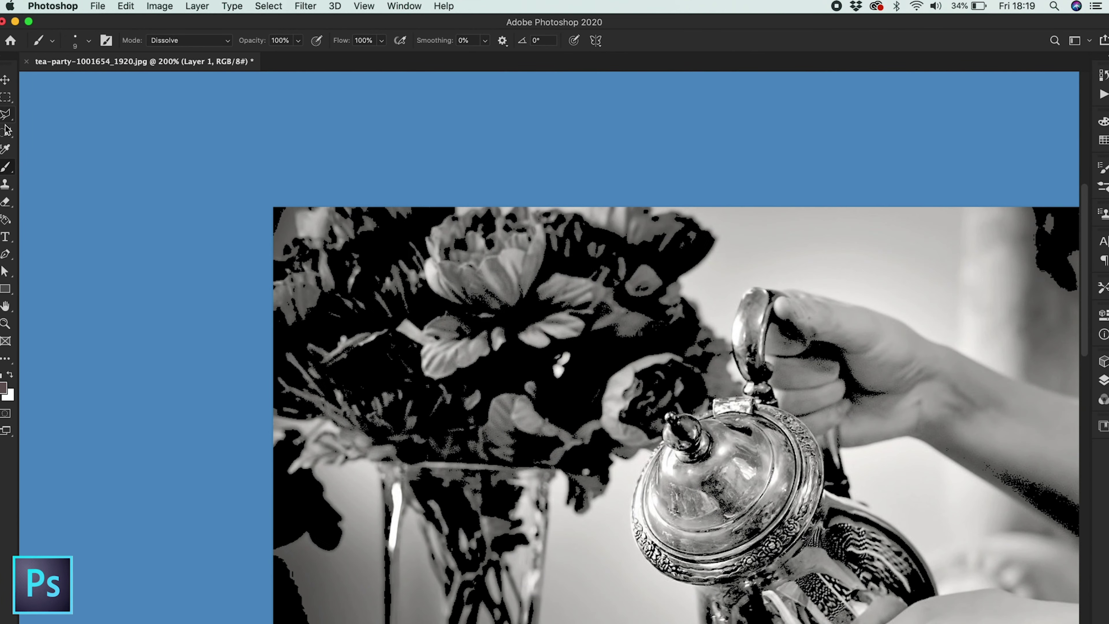
left_click(4, 388)
left_click(186, 192)
left_click(345, 154)
key("super+plus")
scroll(450, 239, "up", 5)
left_click(88, 41)
type("60")
key("Return")
mouse_move(410, 236)
left_mouse_down()
mouse_move(378, 261)
mouse_move(497, 259)
mouse_move(436, 461)
mouse_move(642, 384)
left_mouse_up()
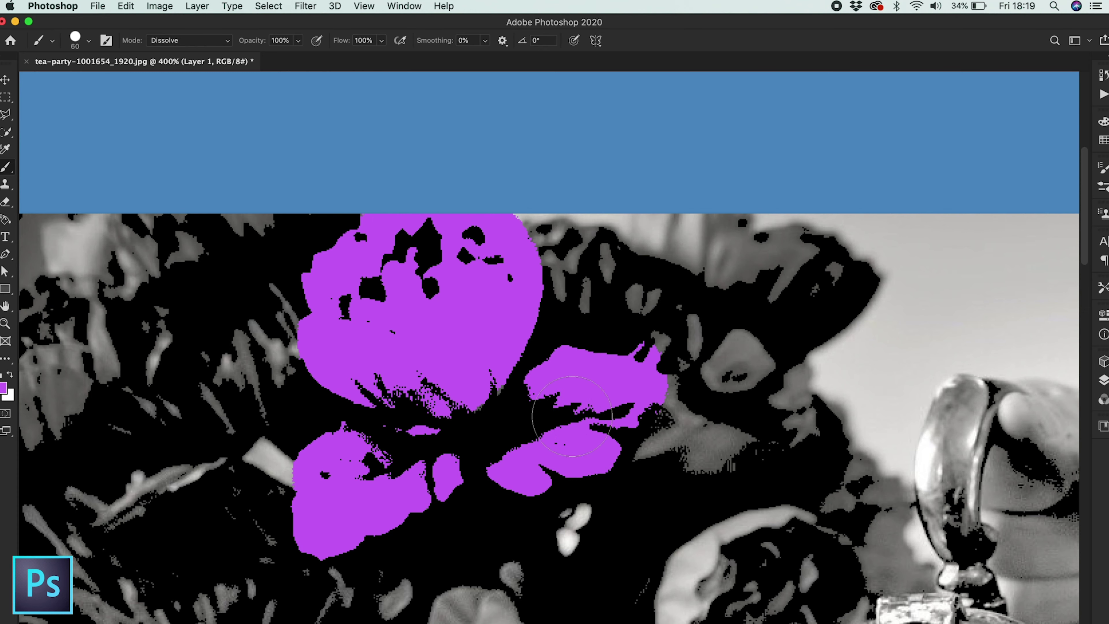
Zoom out to the whole photo and show the Layers panel
key("ctrl+1")
key("v")
key("F7")
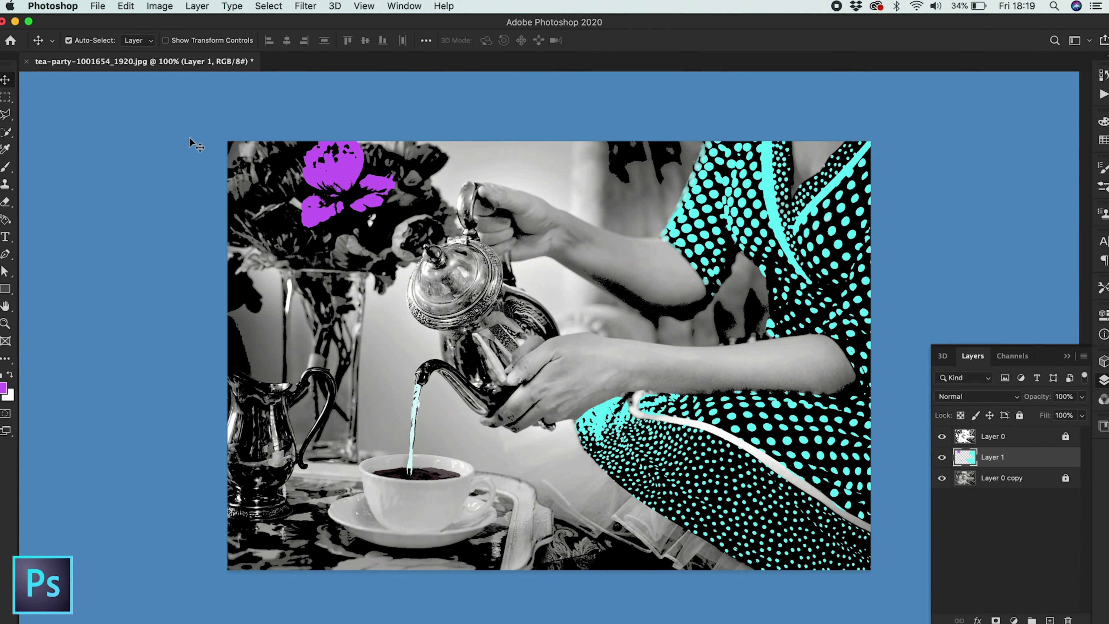
left_click(6, 167)
Set brush opacity to 100% and paint the rose beside the teapot bright red
left_click(299, 40)
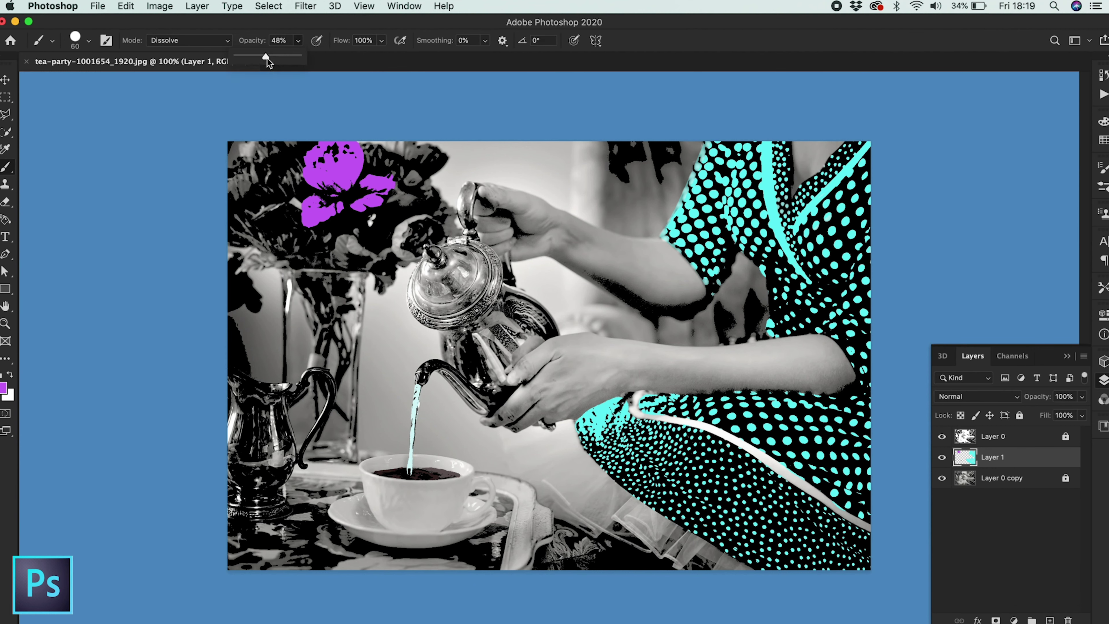
left_click(327, 226)
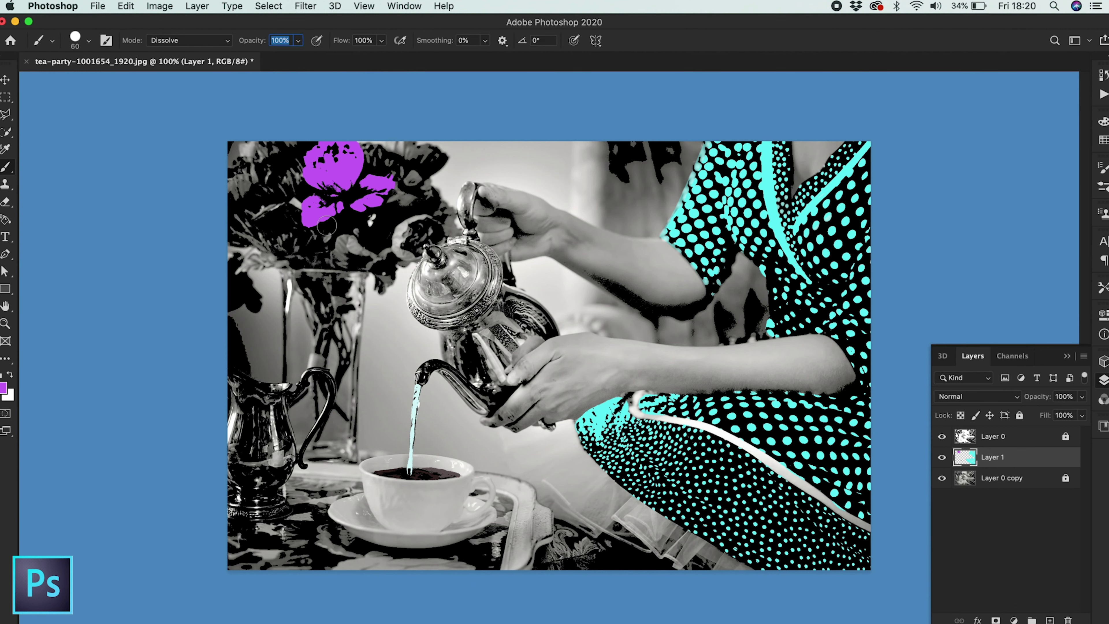
left_click(2, 389)
left_click(225, 158)
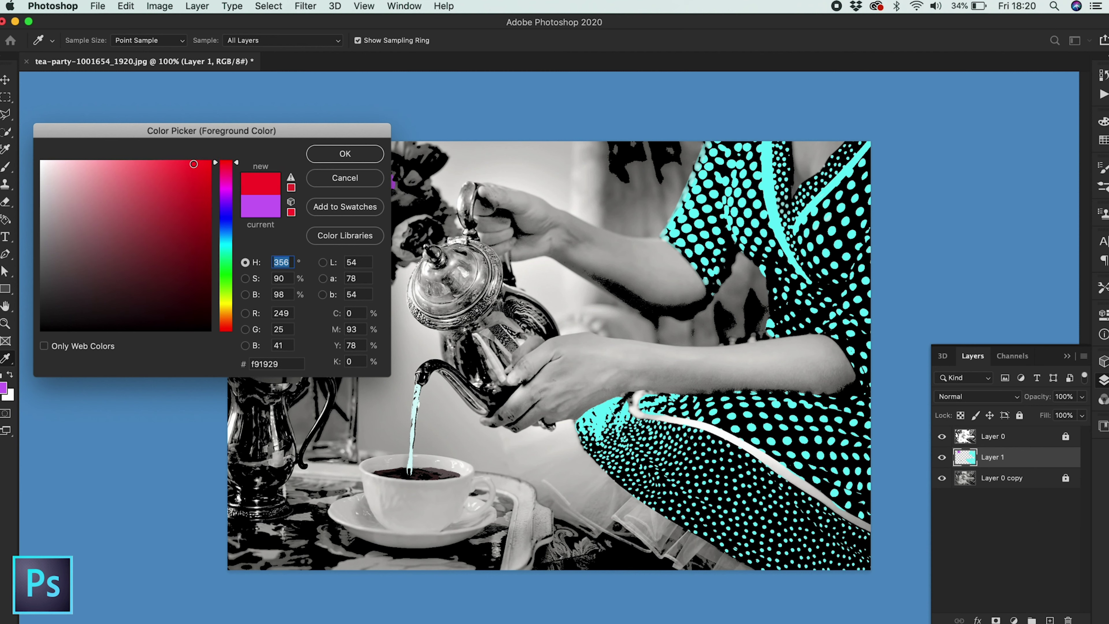
left_click(344, 153)
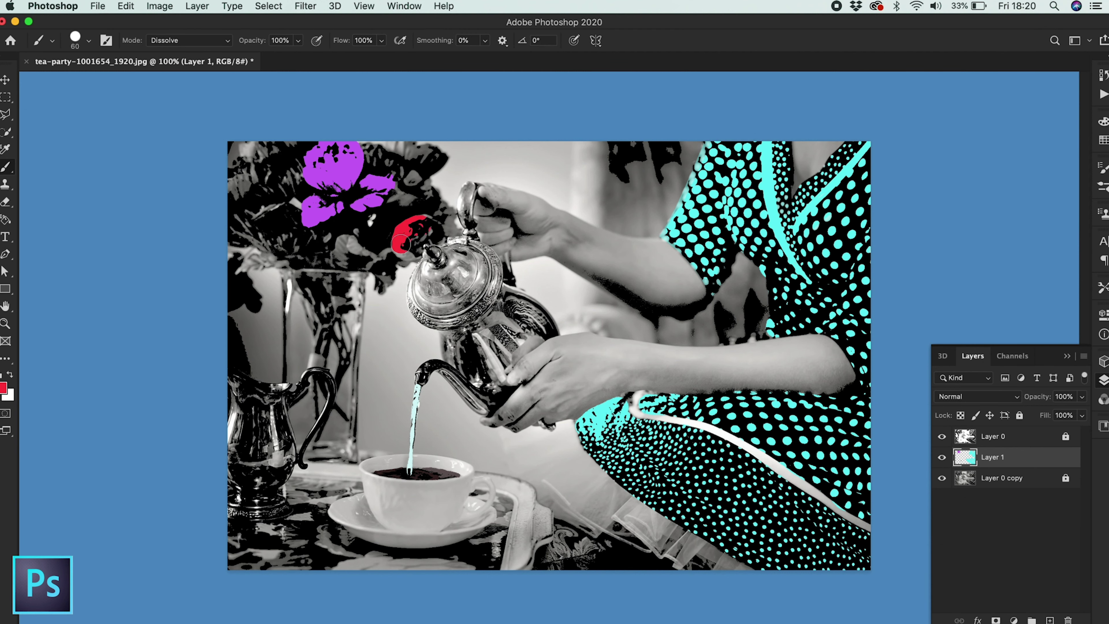
left_click_drag(299, 40, 269, 61)
Set the foreground colour to green #70f182 for the leaves
left_click(3, 387)
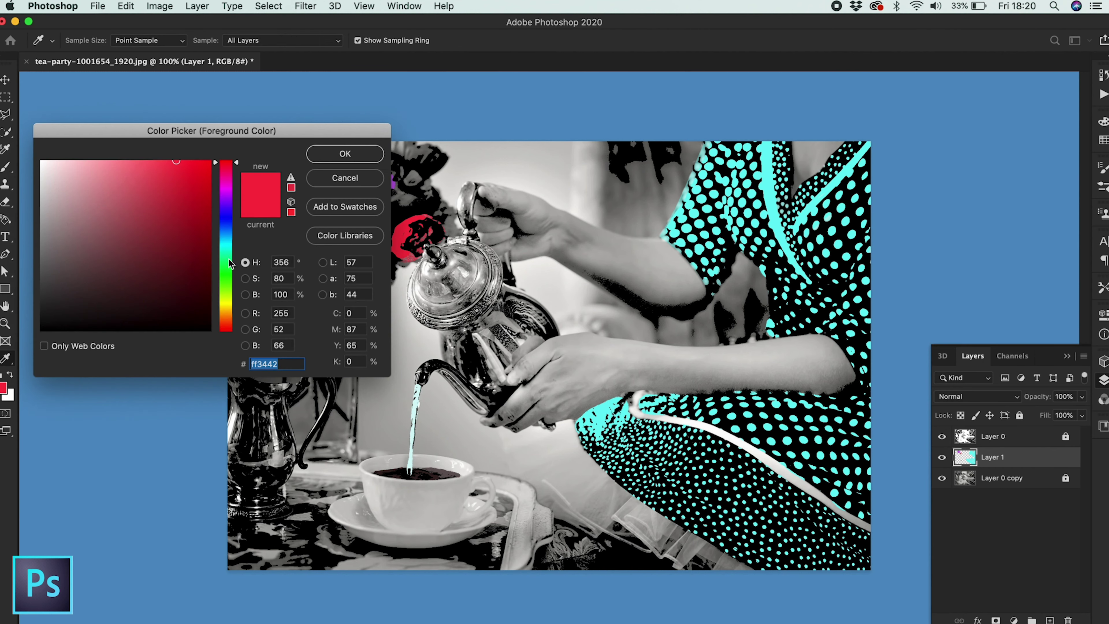
type("70f182")
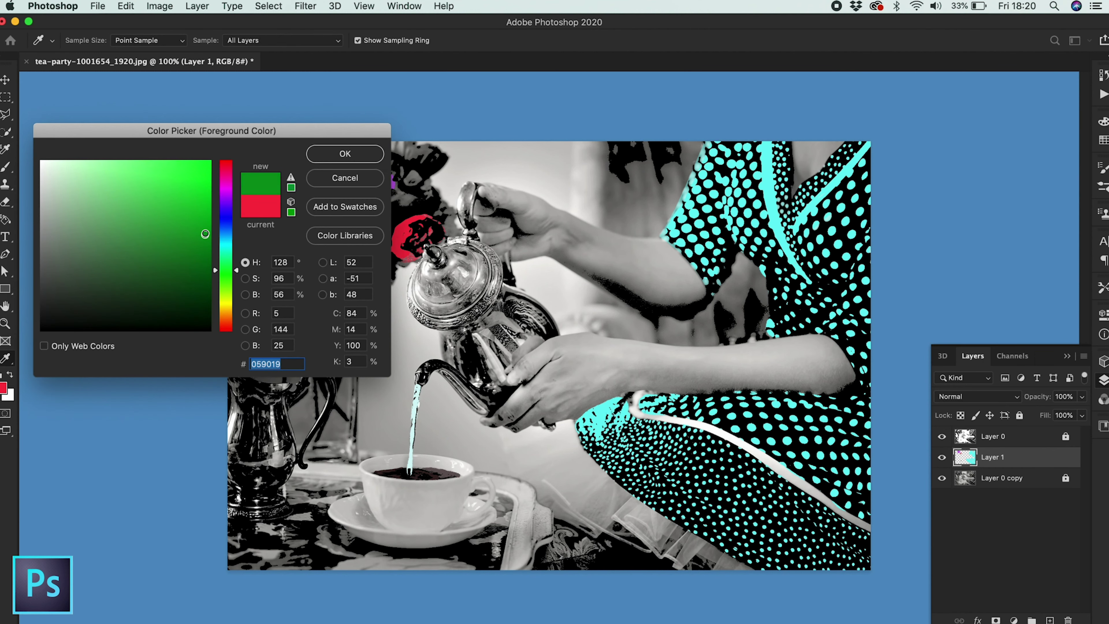
left_click(343, 154)
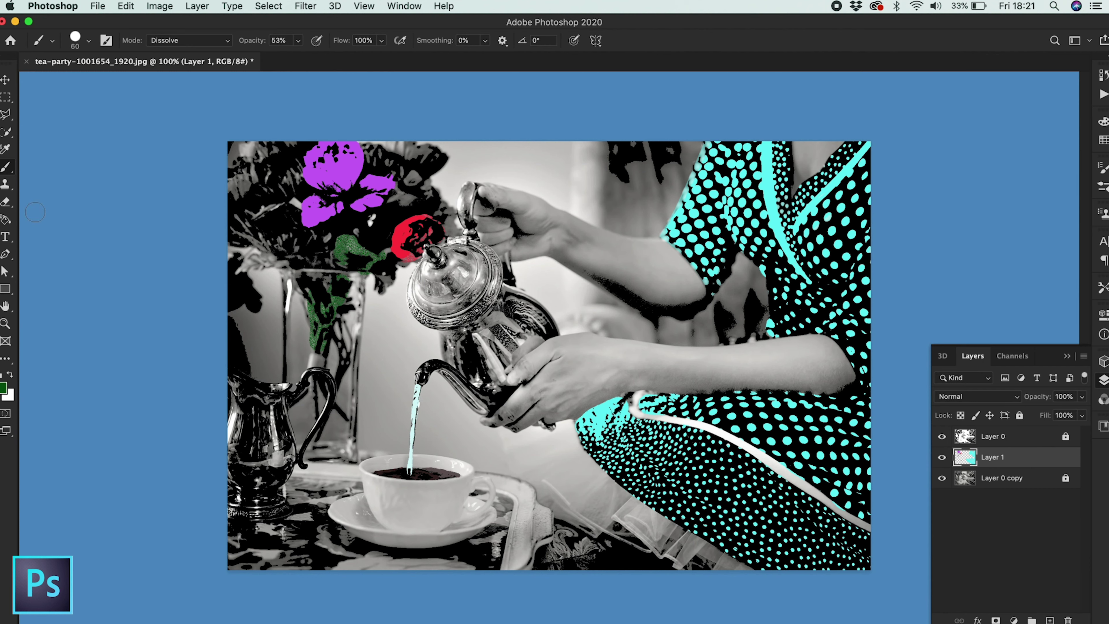
Sample and lighten the flower purple, then show the copied photo's layers
left_click(4, 387)
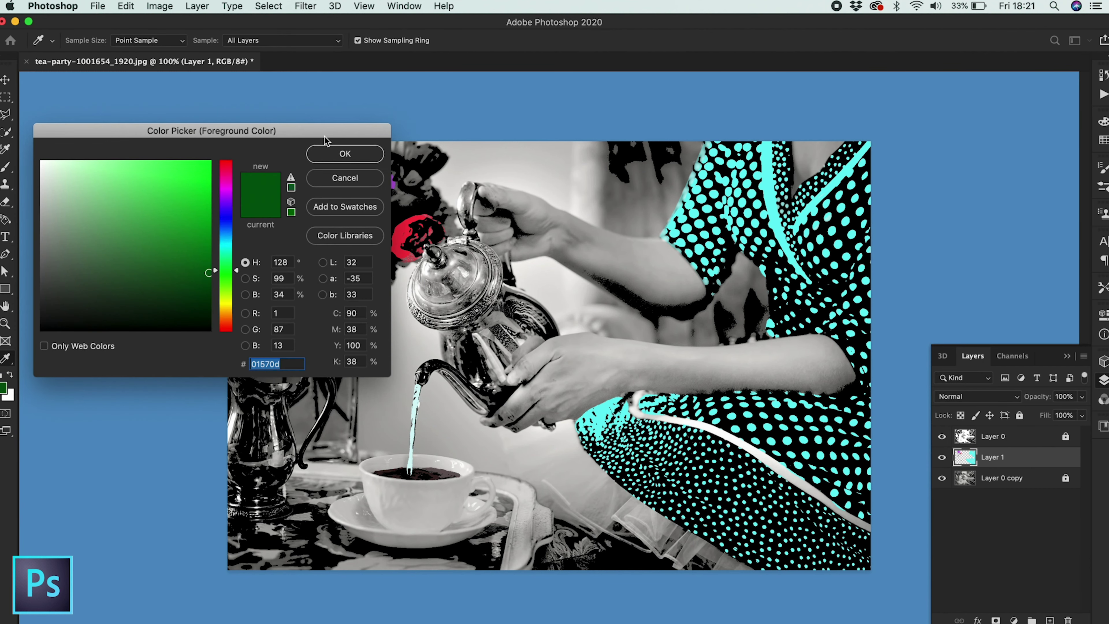
left_click(341, 167)
left_click(136, 325)
key("Return")
key("b")
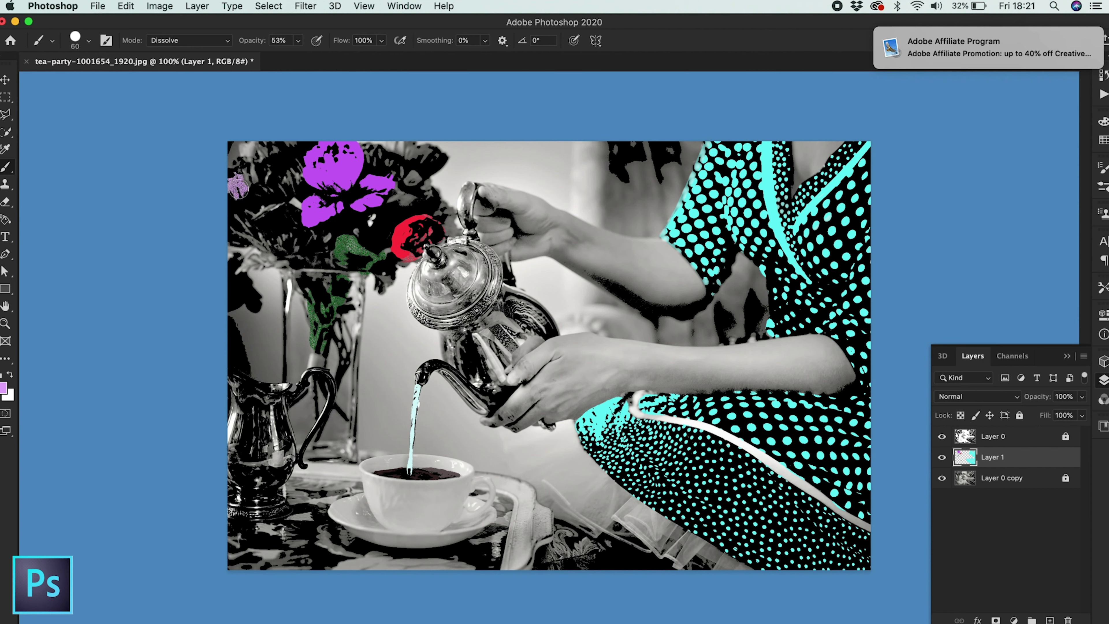
left_click(298, 40)
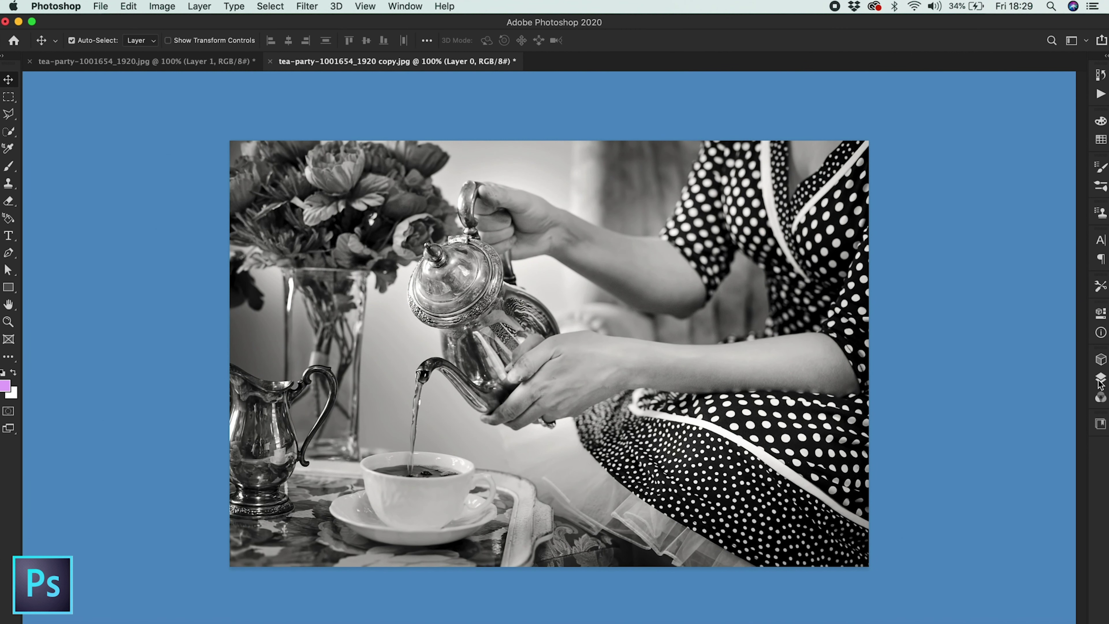
left_click(1102, 378)
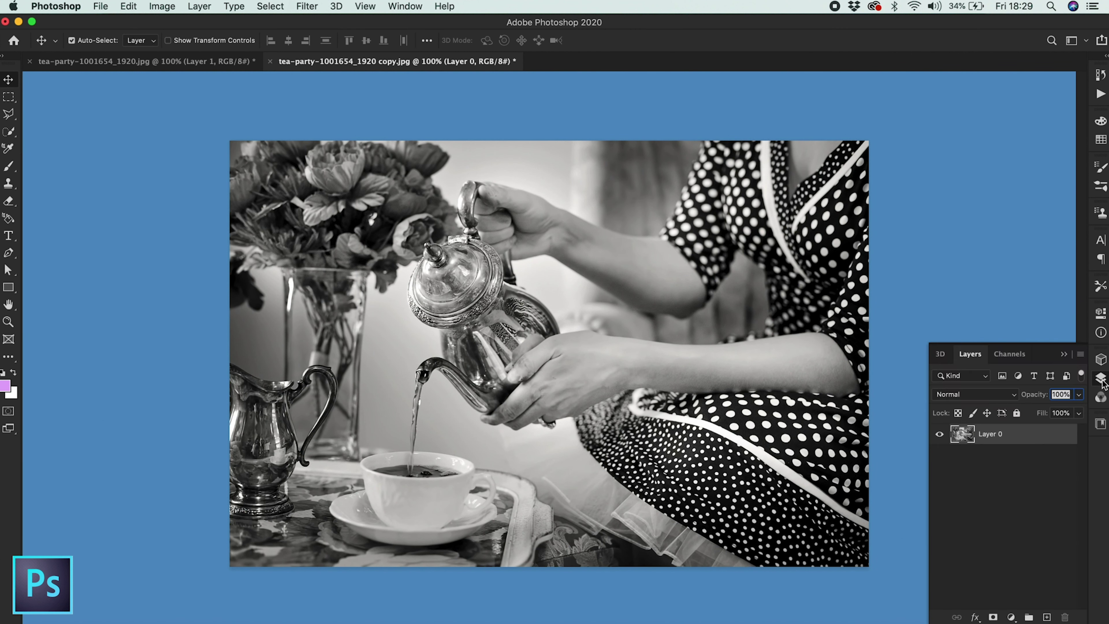
Quick-select the upper dress, brushing across the sleeve and bodice to the trim
left_click(12, 132)
key("super+plus")
scroll(374, 348, "right", 10)
left_click_drag(393, 345, 404, 282)
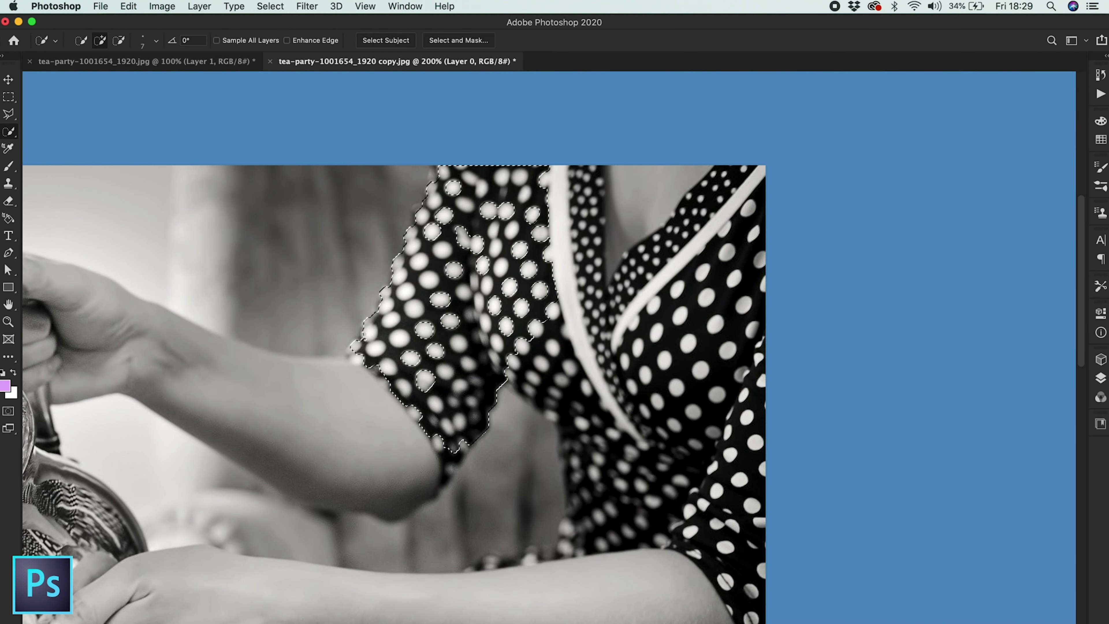
mouse_move(402, 291)
left_mouse_down()
mouse_move(439, 404)
mouse_move(487, 224)
left_mouse_up()
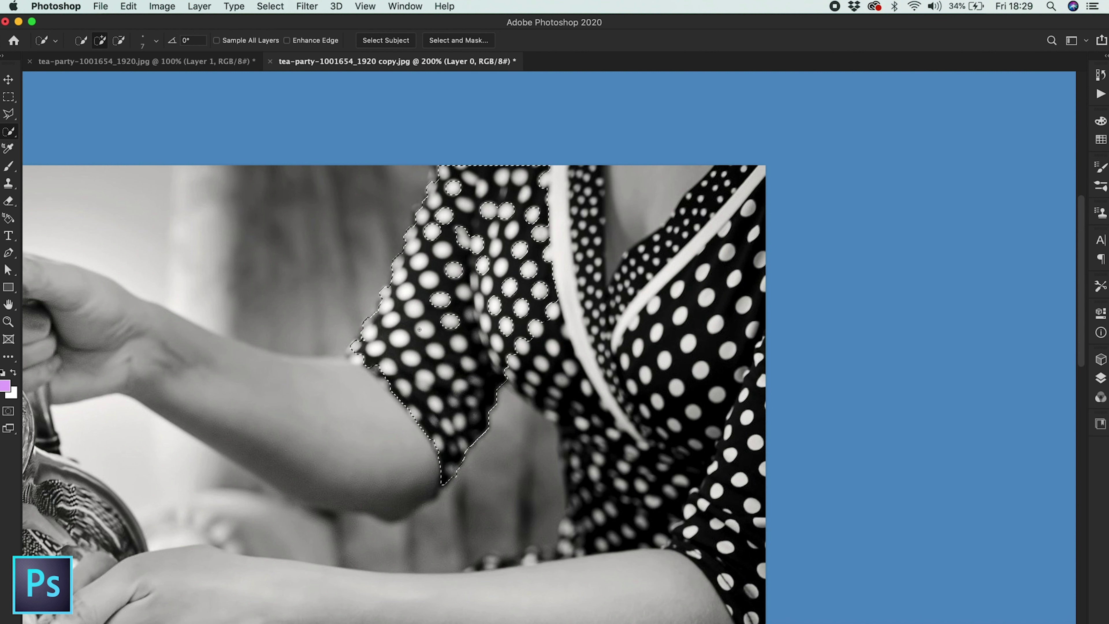
left_click_drag(457, 182, 555, 306)
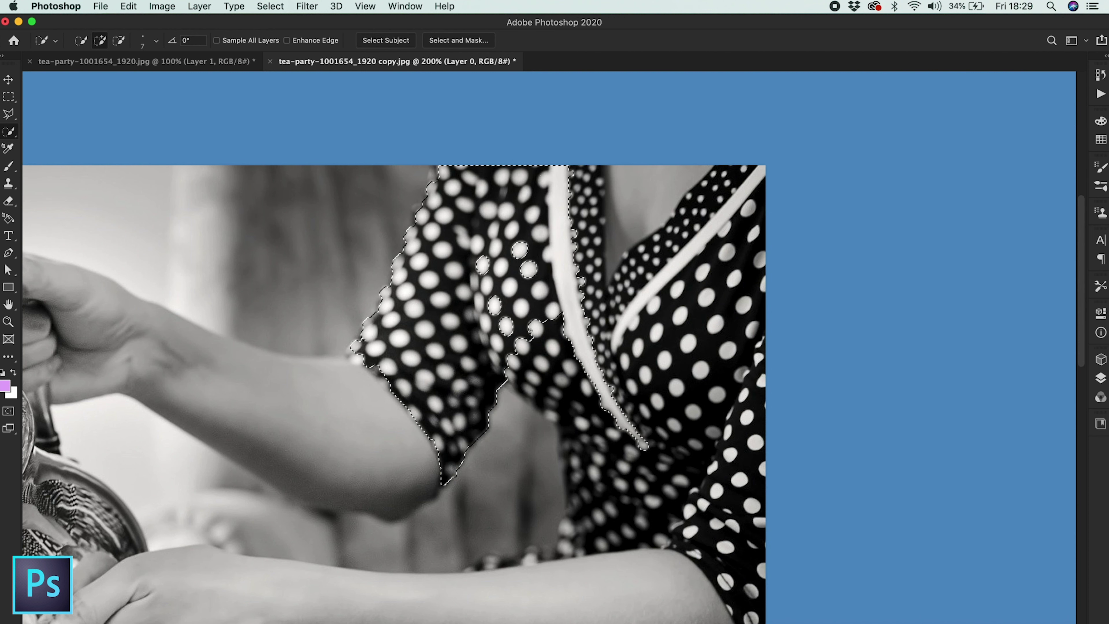
left_click_drag(532, 367, 690, 193)
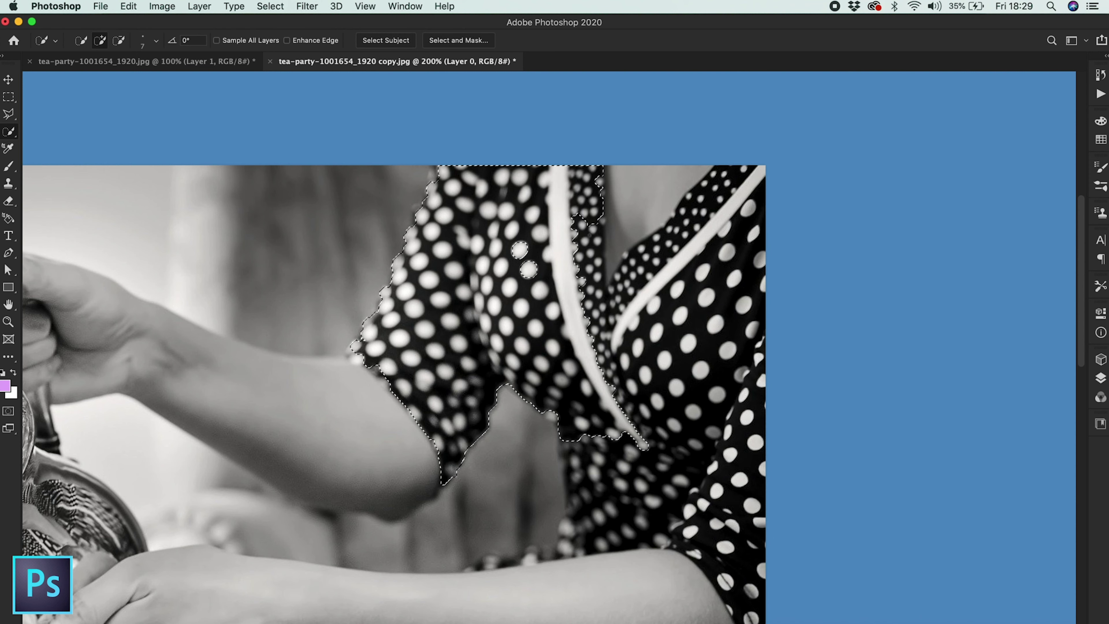
Subtract the neck and the background gap between arm and dress, then enter Select and Mask
scroll(699, 350, "down", 3)
mouse_move(716, 362)
left_mouse_down()
mouse_move(745, 512)
mouse_move(667, 445)
mouse_move(762, 153)
left_mouse_up()
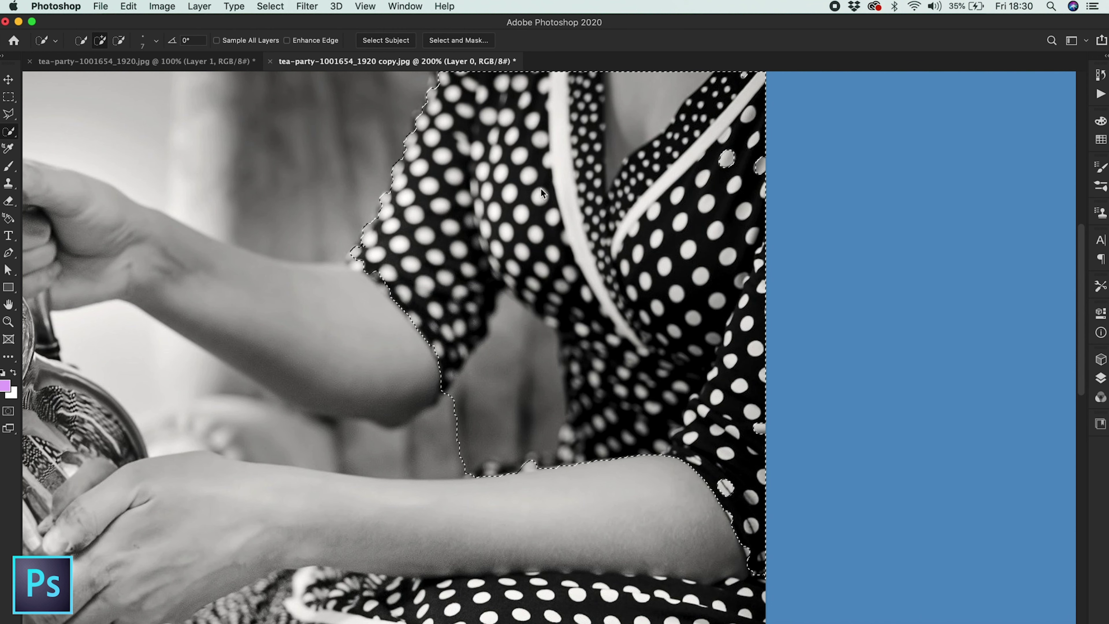
scroll(568, 306, "up", 5)
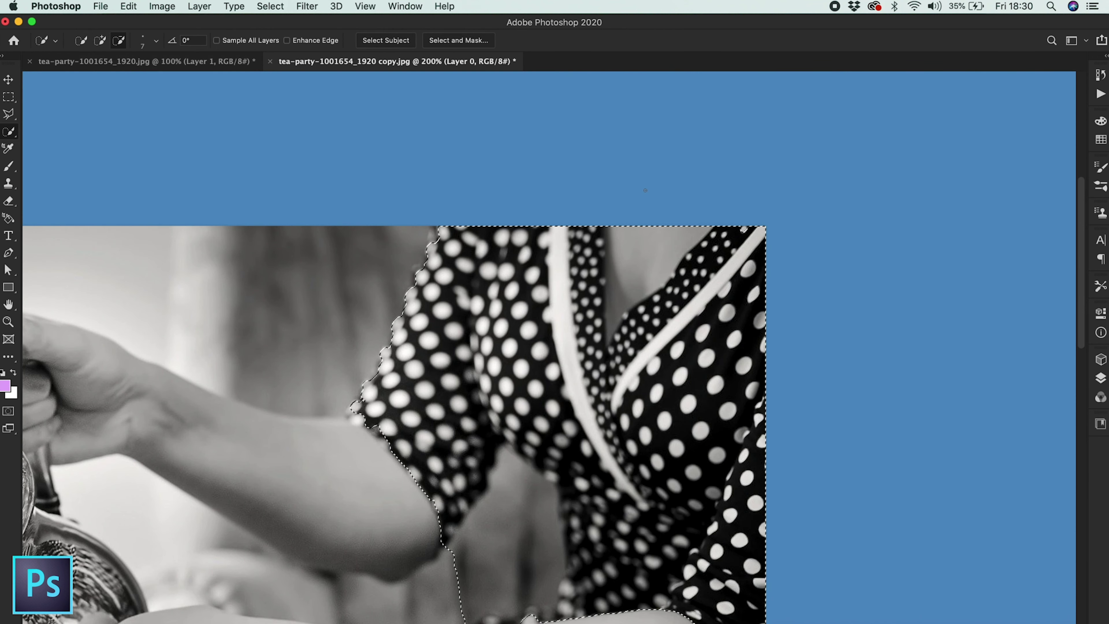
left_click_drag(681, 245, 620, 337)
key("alt")
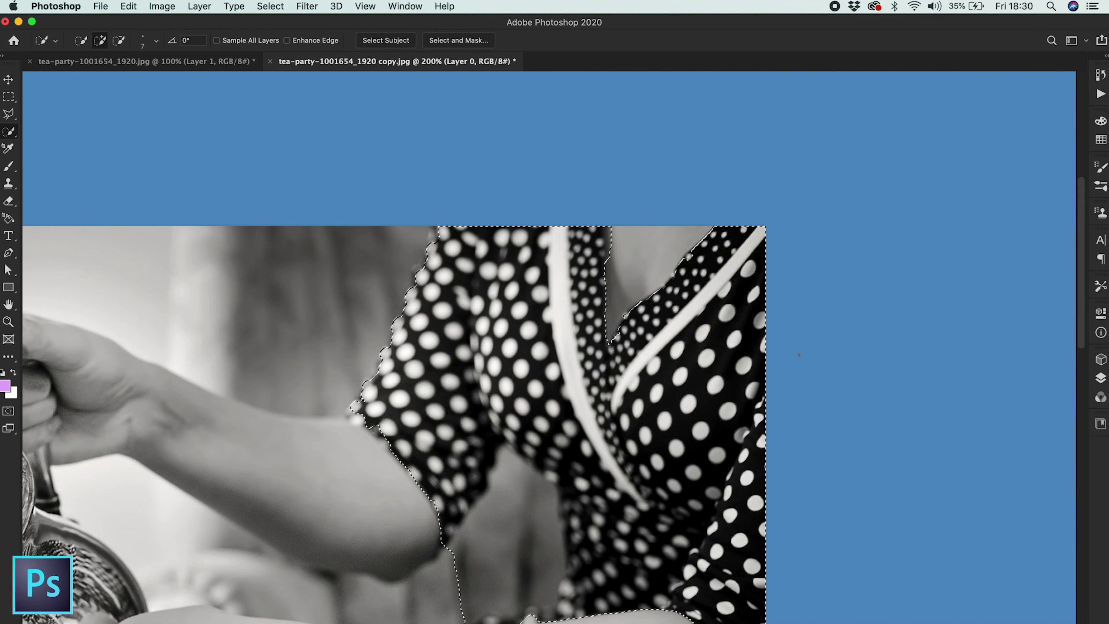
scroll(354, 161, "down", 4)
left_click_drag(524, 349, 533, 459)
scroll(514, 389, "down", 4)
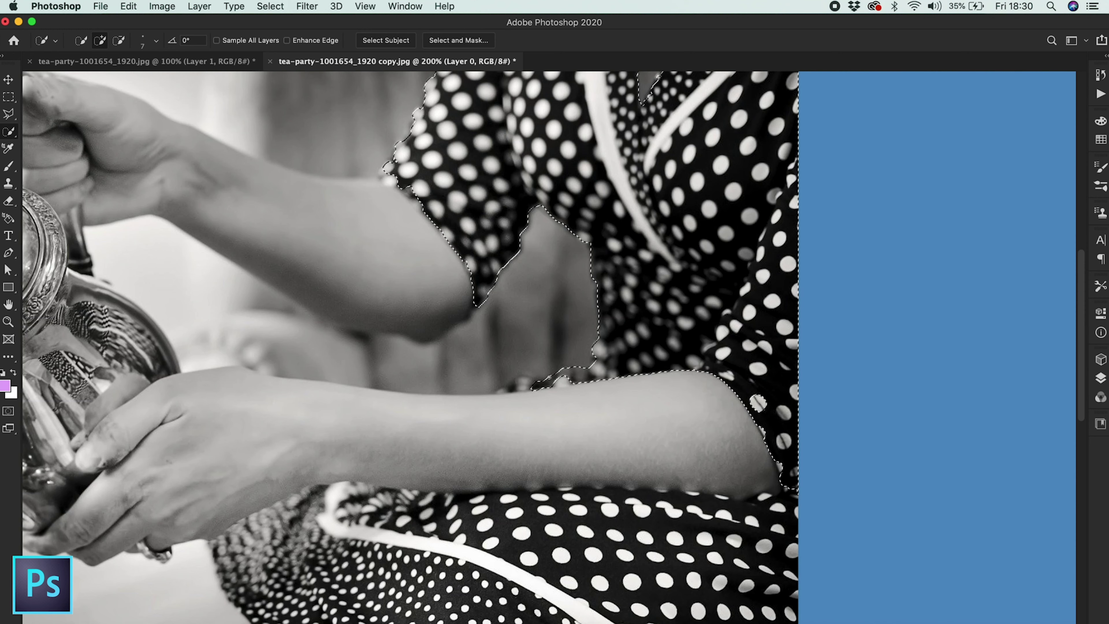
left_click(515, 389)
scroll(437, 174, "up", 4)
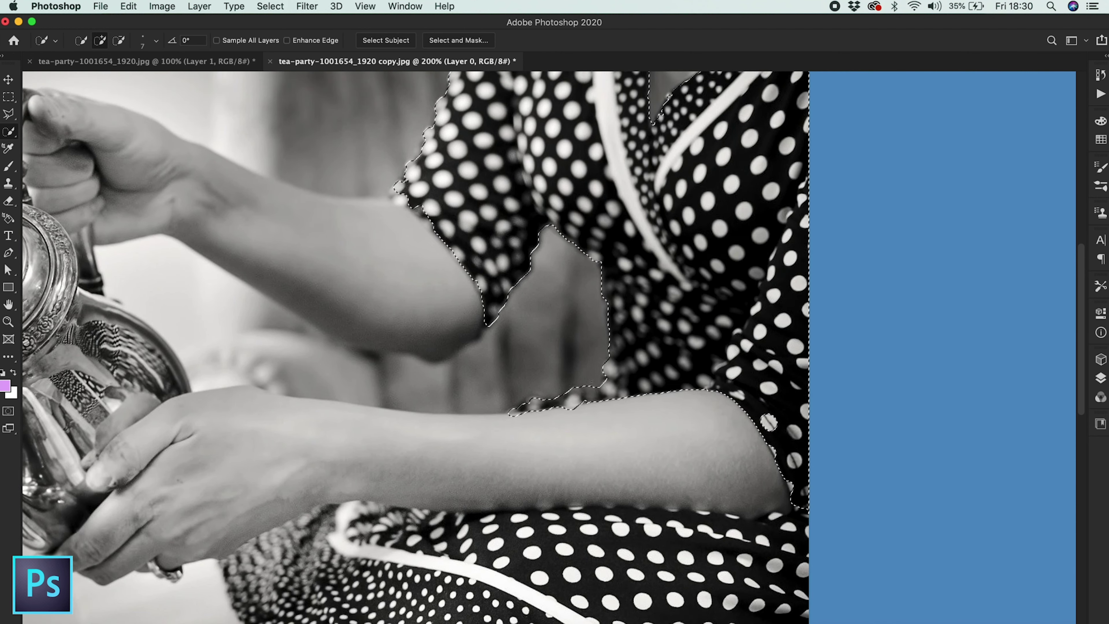
left_click(444, 41)
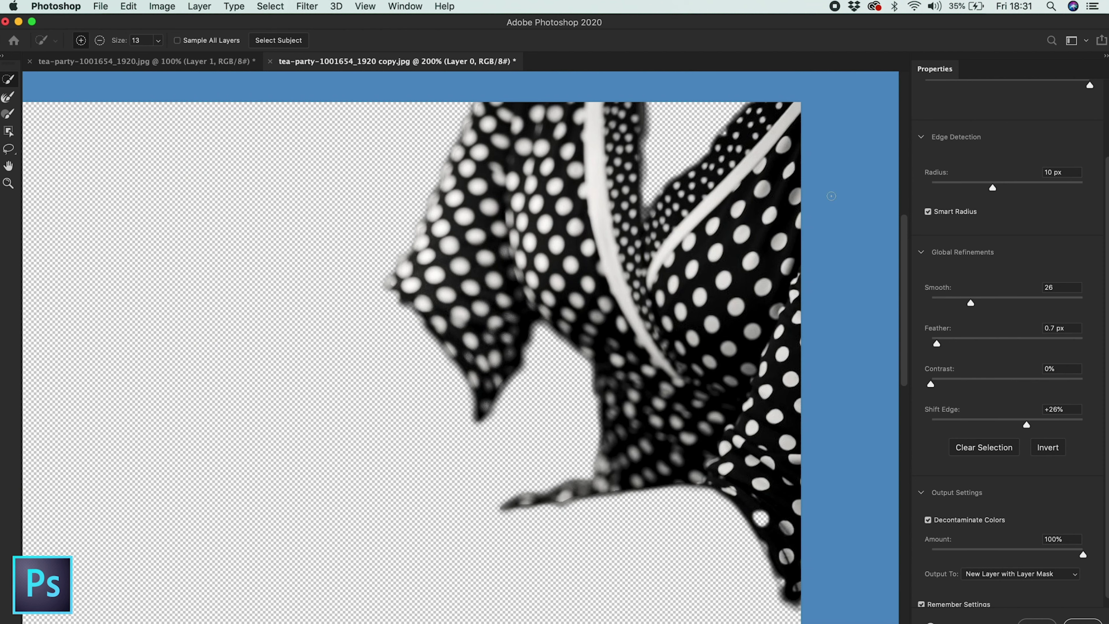
Set the edge Radius to 1 px and Smooth to 0
left_click_drag(954, 188, 937, 186)
left_click_drag(970, 302, 929, 302)
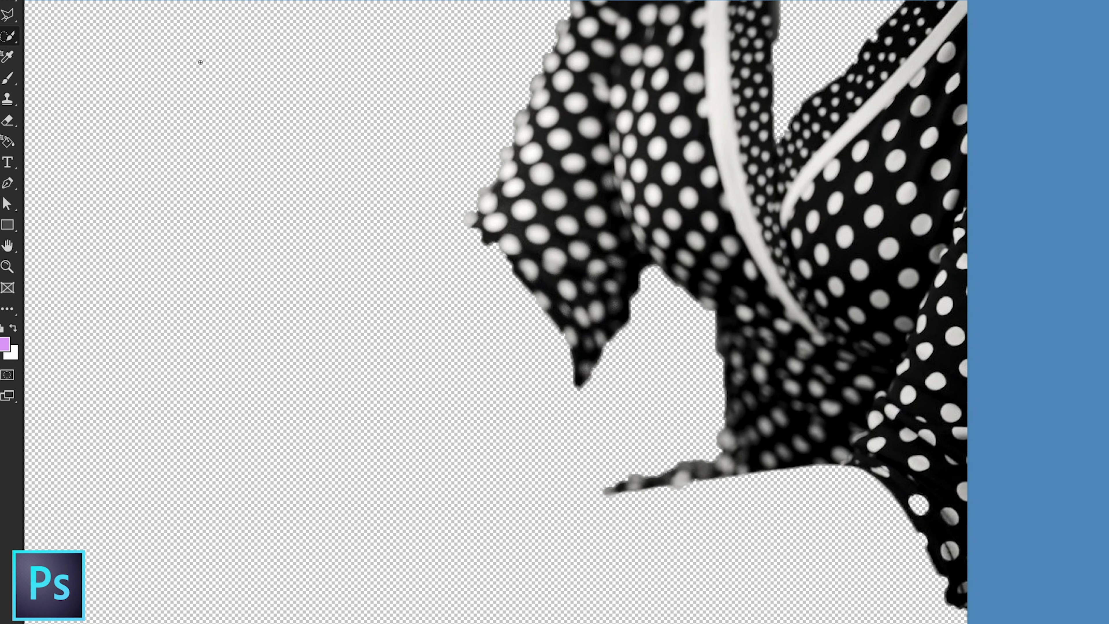
Paint lavender over the upper dress, lowering brush flow to 27%
left_click(3, 345)
left_click(400, 254)
left_click_drag(577, 148, 666, 228)
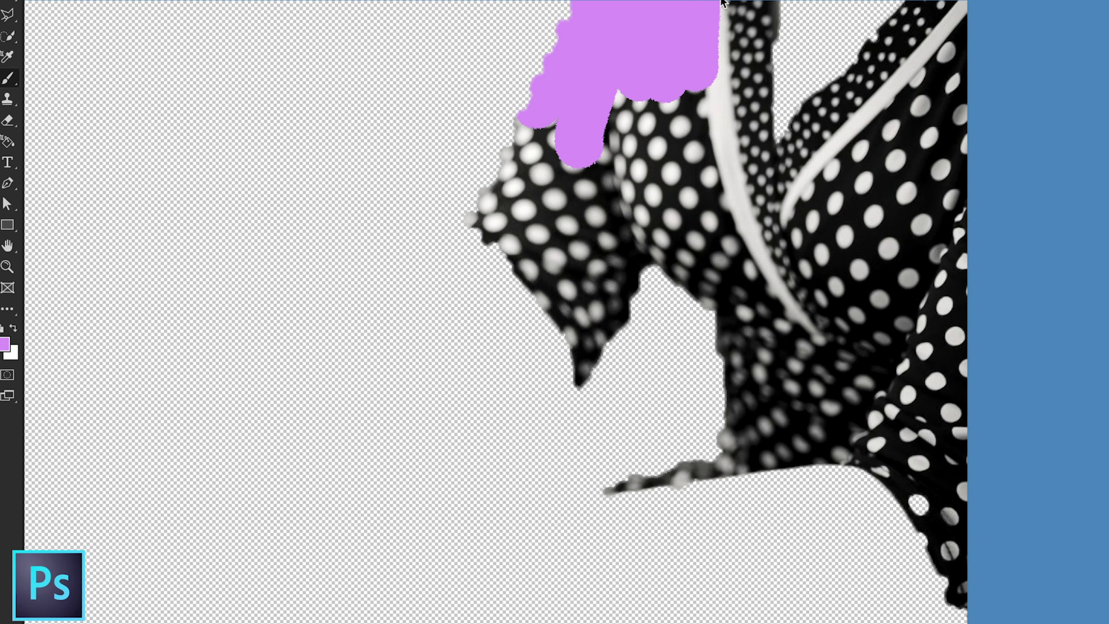
left_click_drag(524, 217, 546, 83)
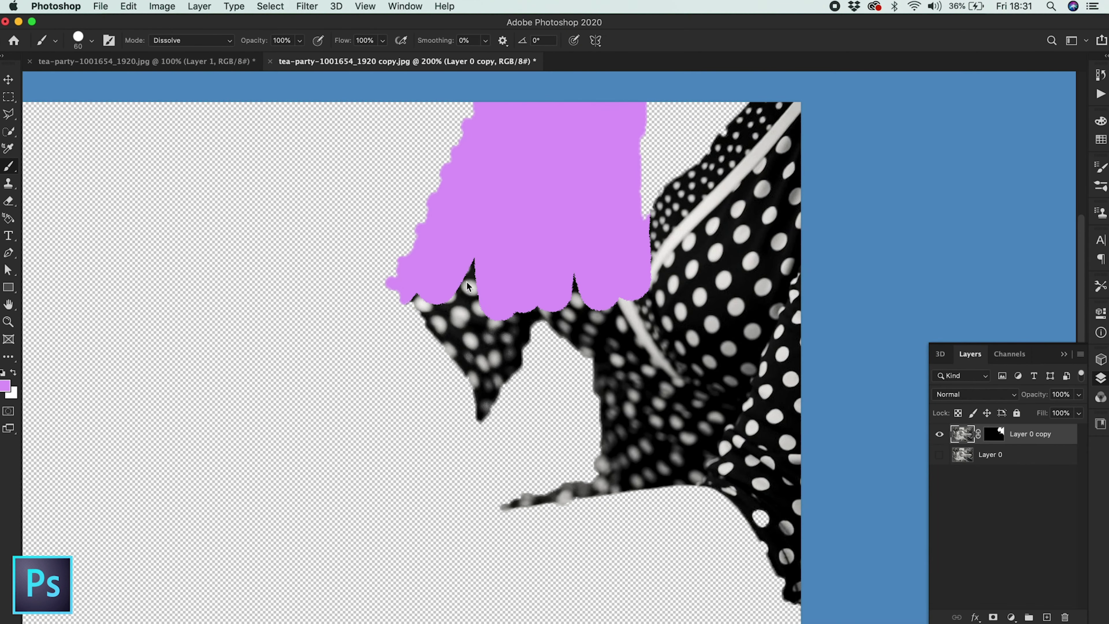
left_click_drag(347, 60, 337, 57)
mouse_move(642, 238)
left_mouse_down()
mouse_move(699, 206)
mouse_move(585, 259)
left_mouse_up()
Turn on Layer 0 beneath and open the dress layer's blending options
left_click(940, 456)
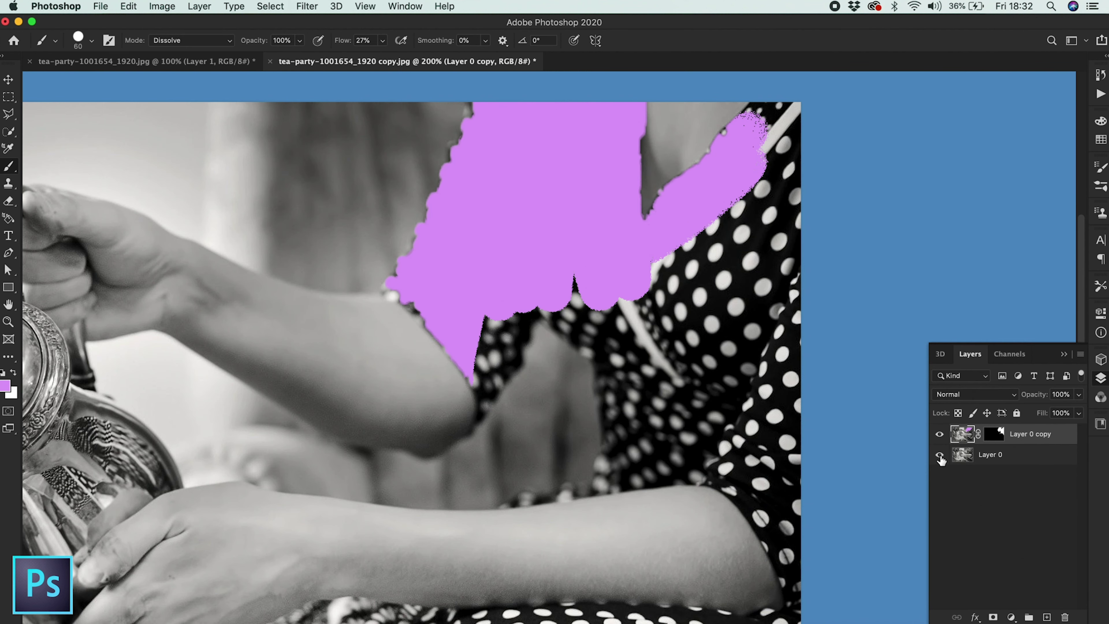
right_click(960, 435)
left_click(595, 276)
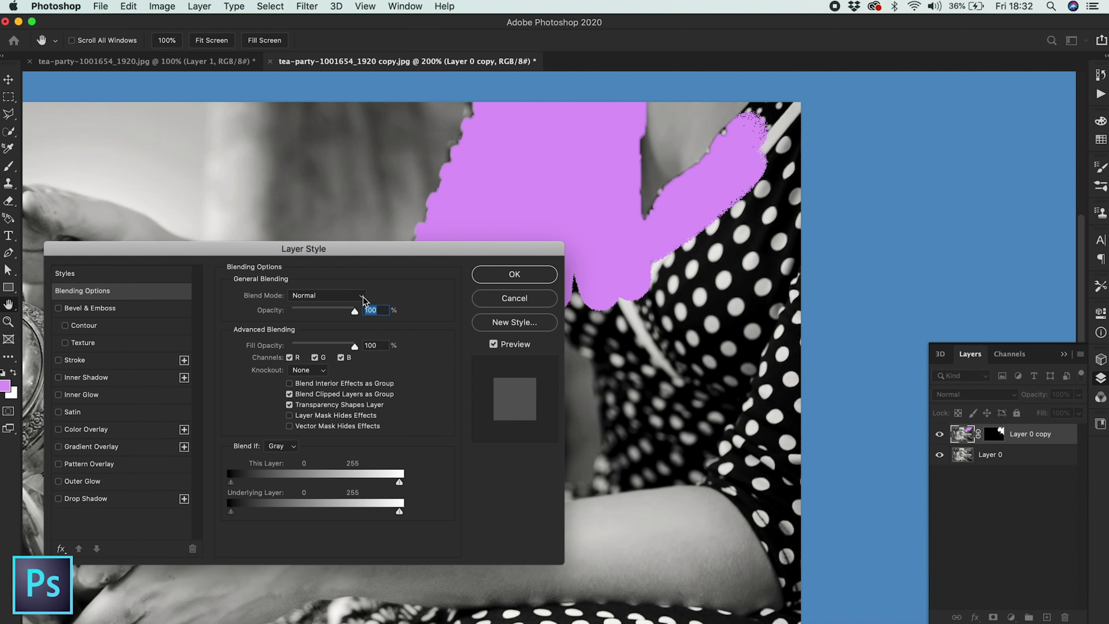
Set the lavender dress layer's blend mode to Multiply
left_click(364, 301)
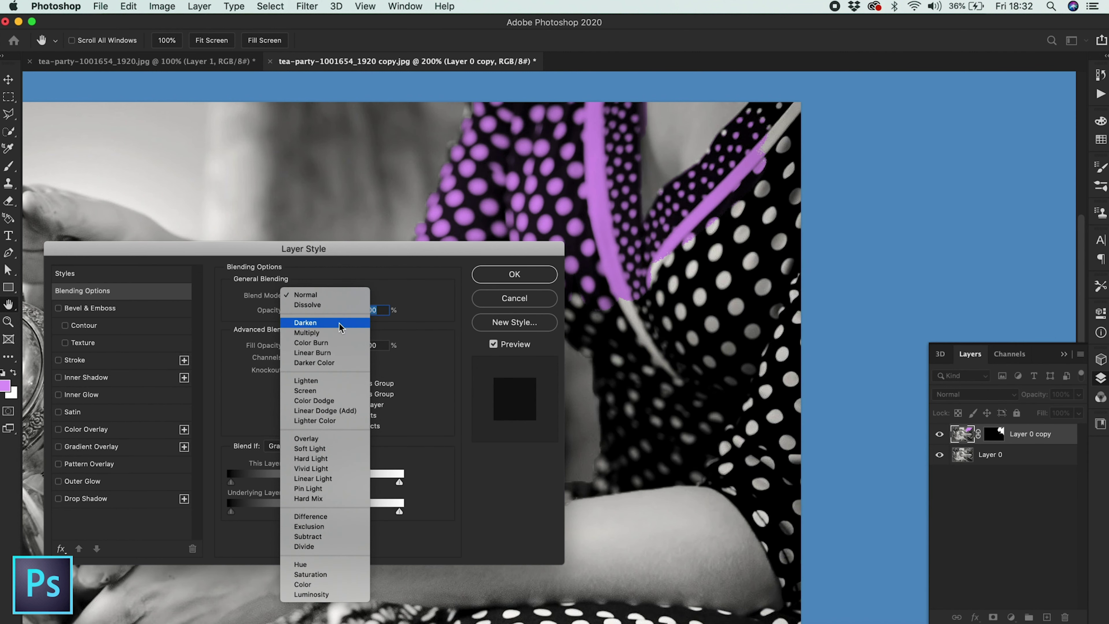
left_click(336, 333)
left_click(490, 280)
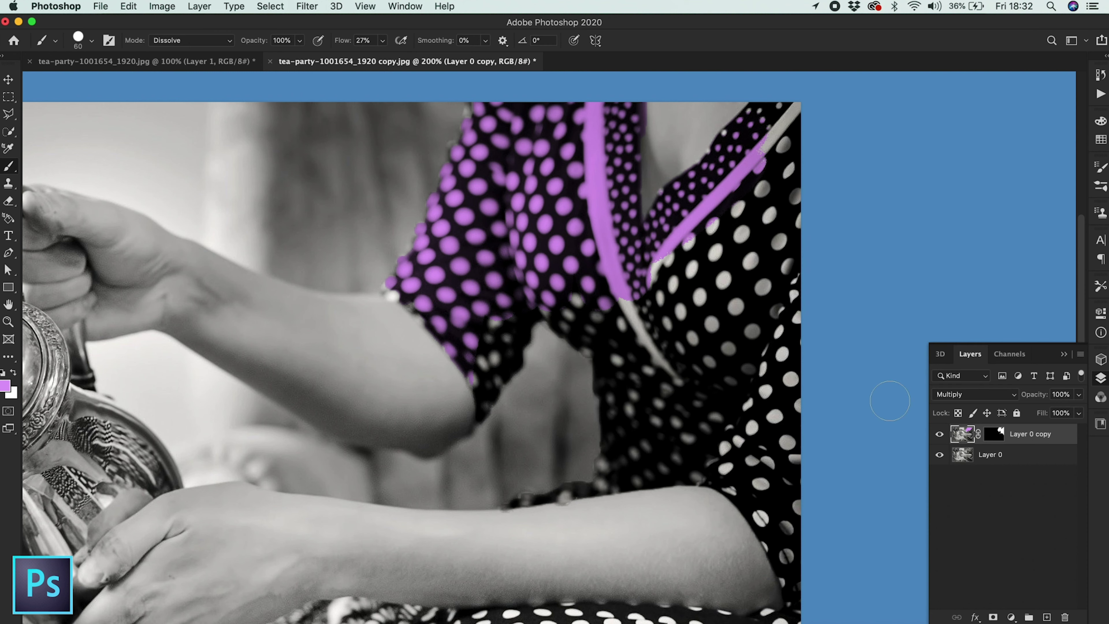
Brush more dots purple along the sleeve, right side and above the forearm, then select Layer 0
left_click_drag(511, 323, 486, 384)
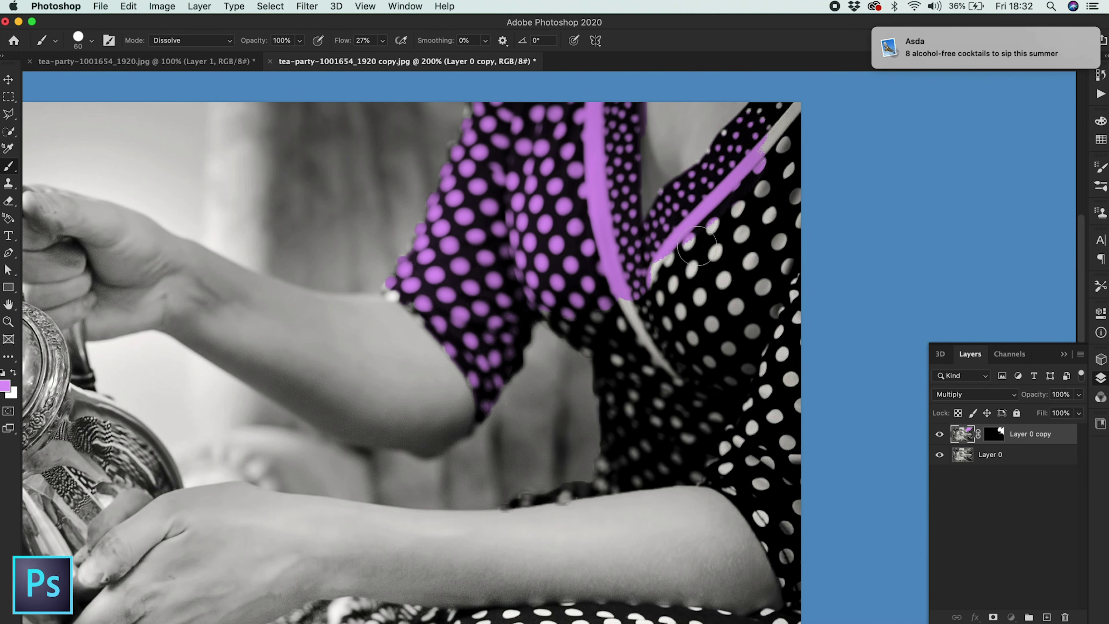
left_click_drag(629, 333, 792, 104)
mouse_move(796, 205)
left_mouse_down()
mouse_move(694, 322)
mouse_move(648, 353)
left_mouse_up()
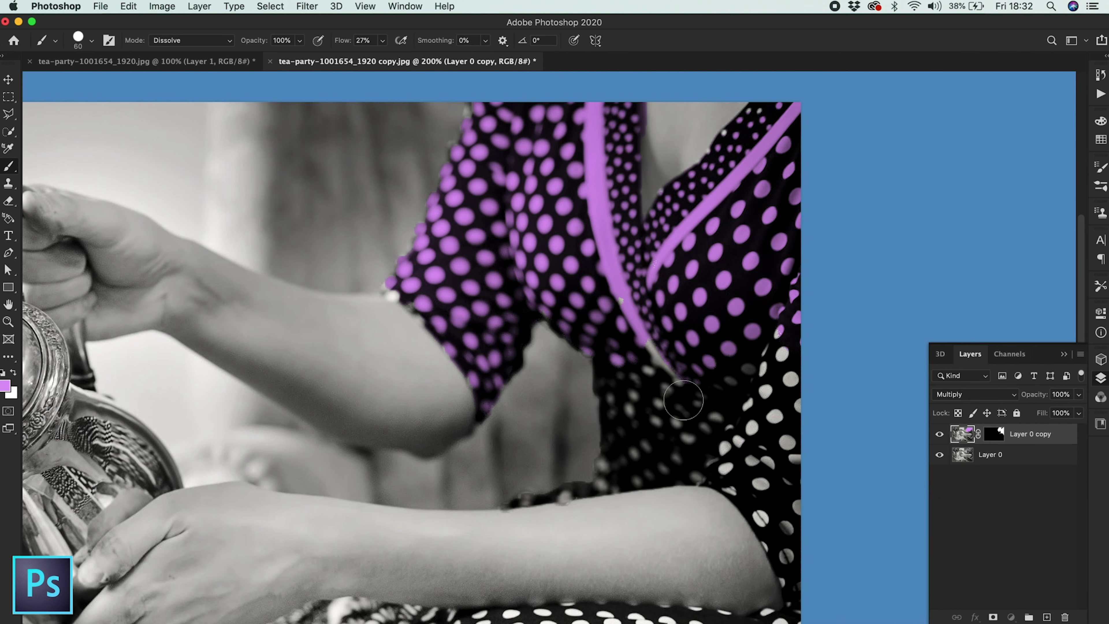
left_click_drag(736, 466, 744, 358)
scroll(638, 394, "down", 5)
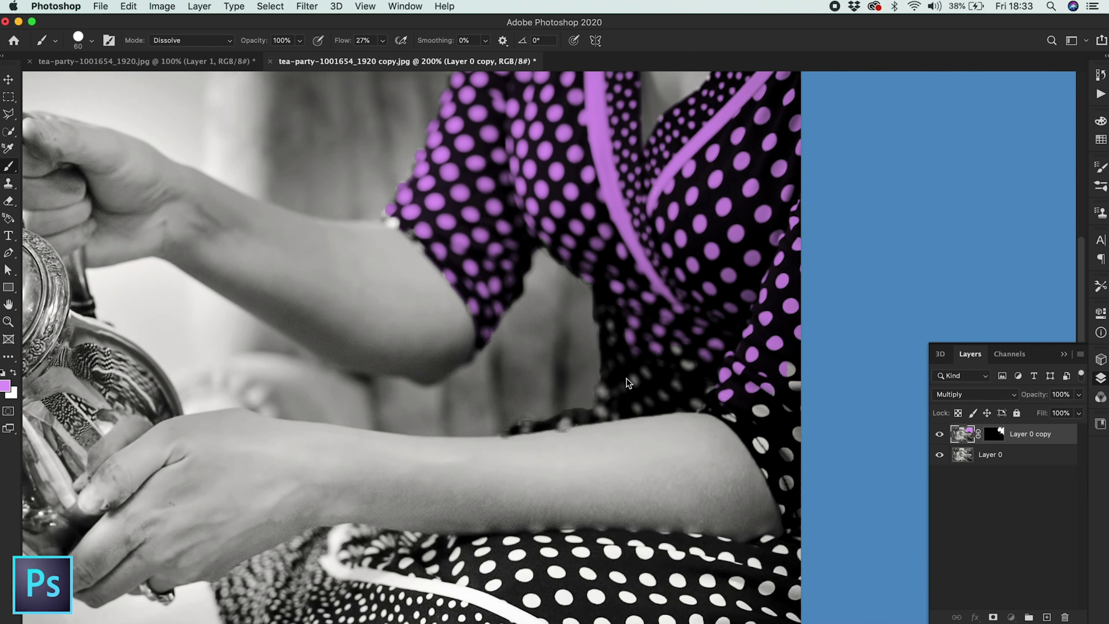
left_click_drag(617, 306, 723, 407)
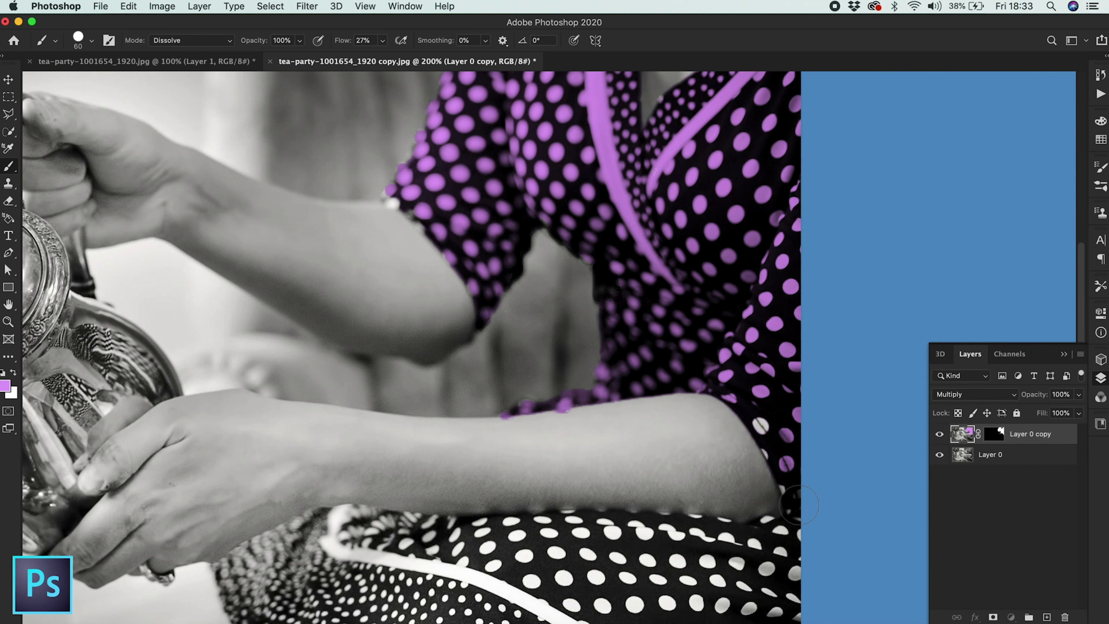
scroll(765, 435, "up", 6)
scroll(743, 455, "down", 9)
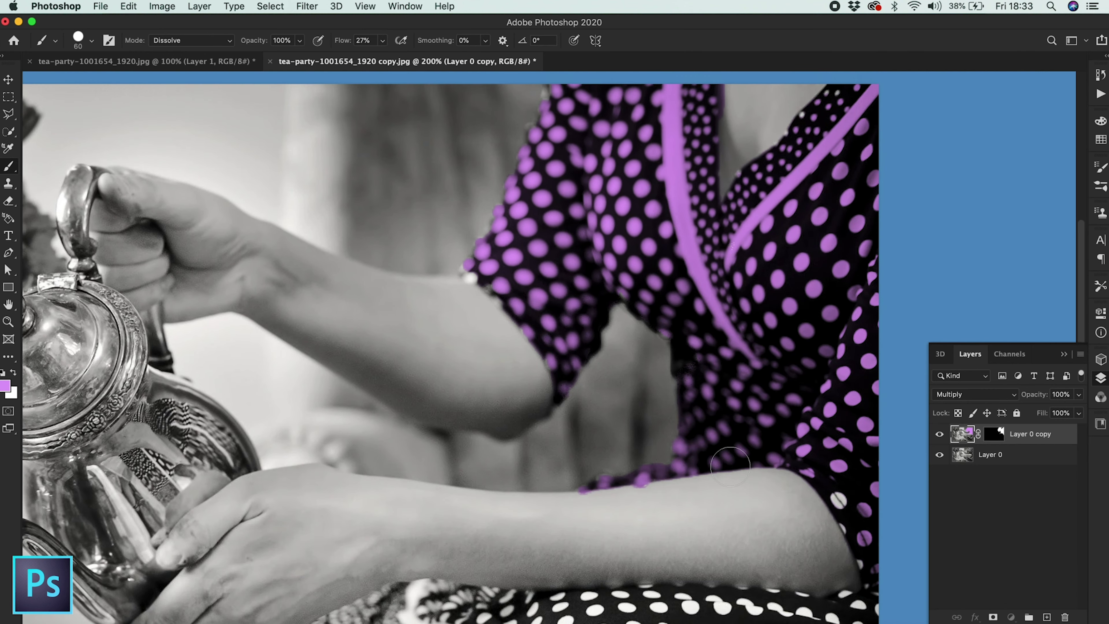
scroll(730, 467, "down", 5)
key("alt+bracketleft")
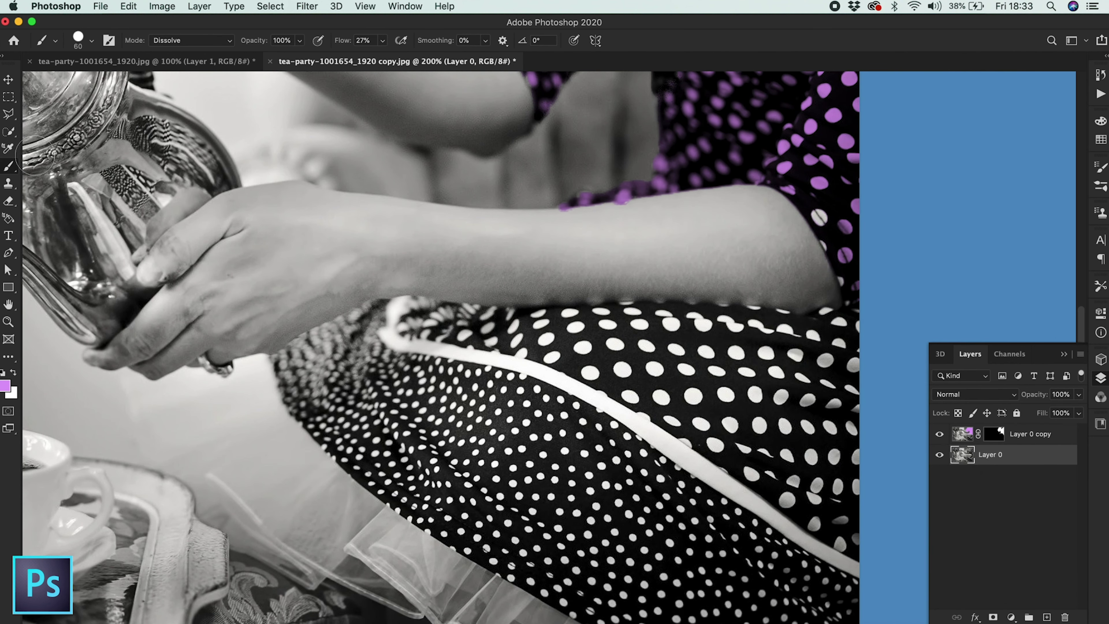
left_click(8, 131)
Quick-select the lower skirt below the forearm, from its right edge to its left part
left_click(499, 366)
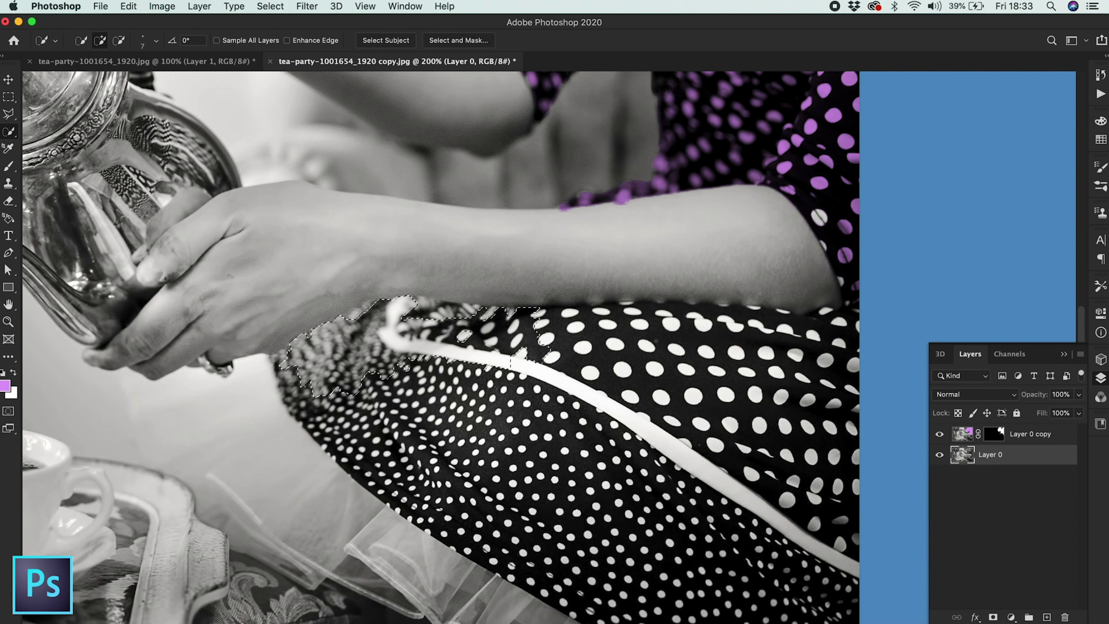
left_click_drag(522, 353, 840, 323)
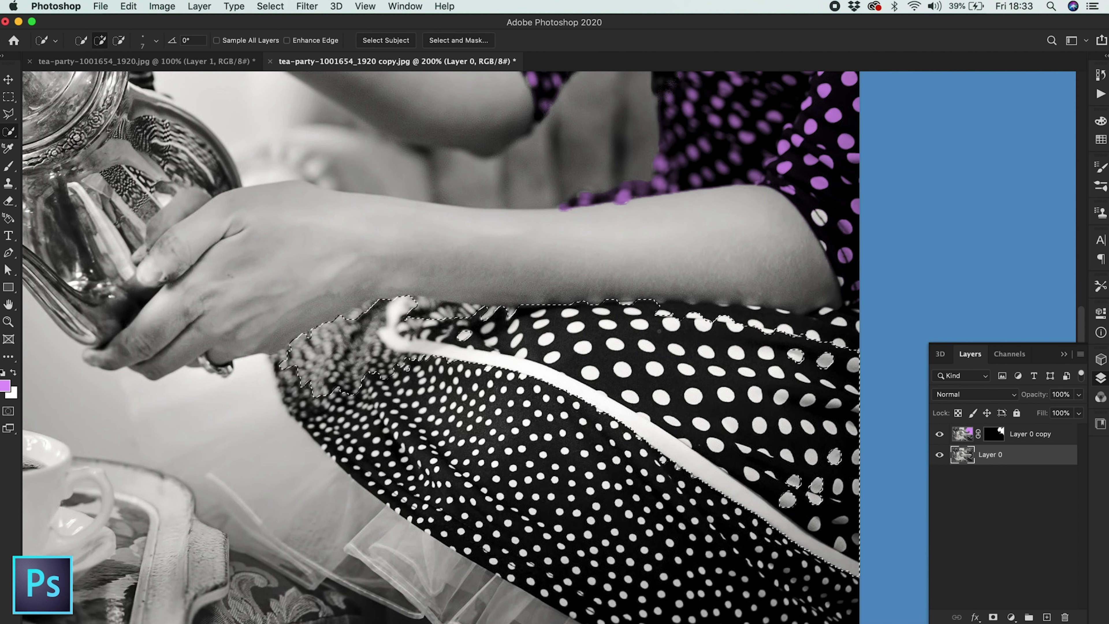
left_click(854, 328)
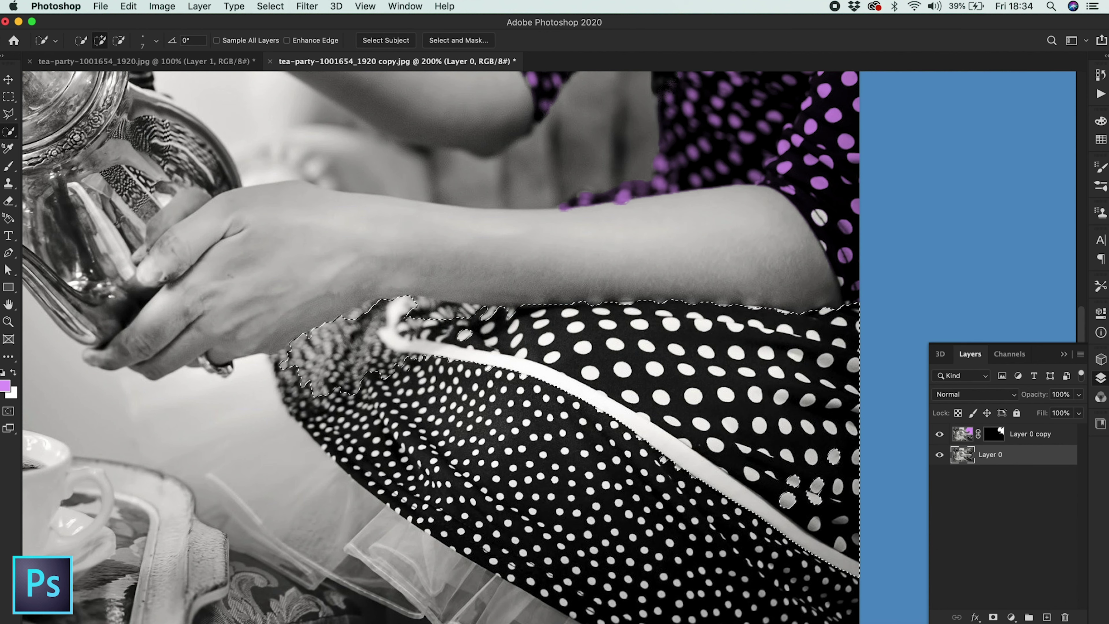
left_click(432, 306)
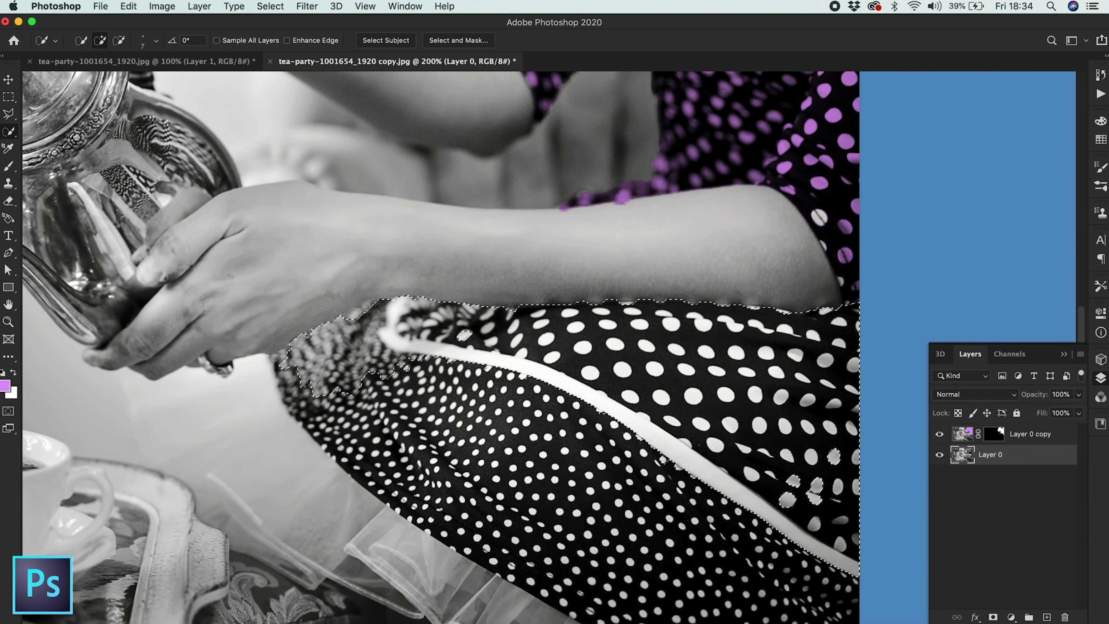
left_click_drag(283, 364, 332, 454)
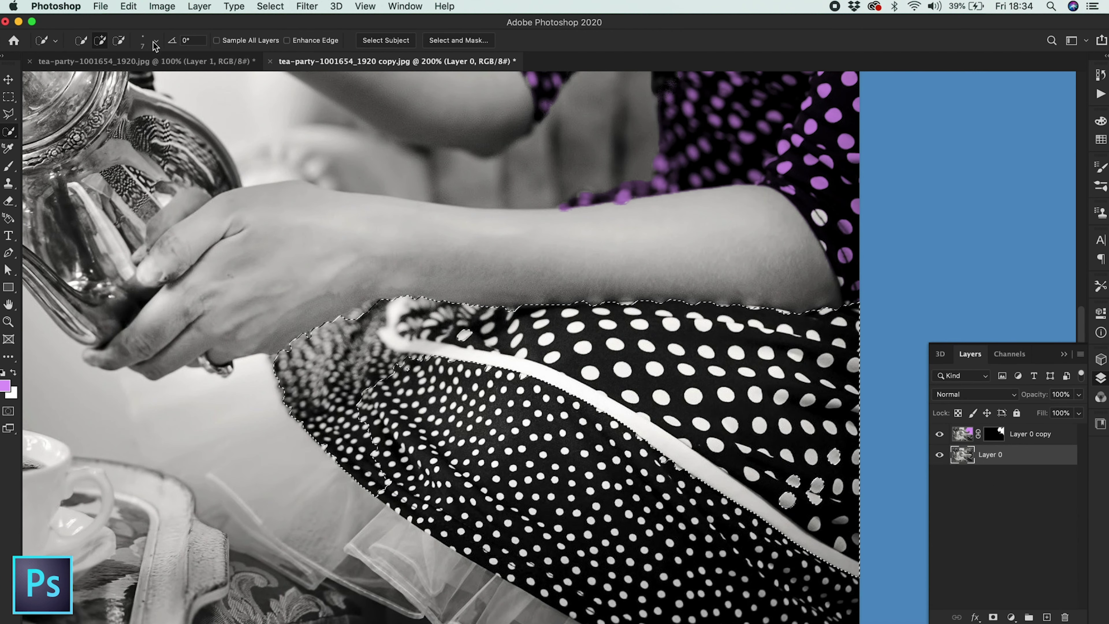
Enlarge the selection brush to 48 and subtract stray dot islands and the top-left bump
left_click(156, 40)
left_click_drag(85, 78, 116, 78)
key("Return")
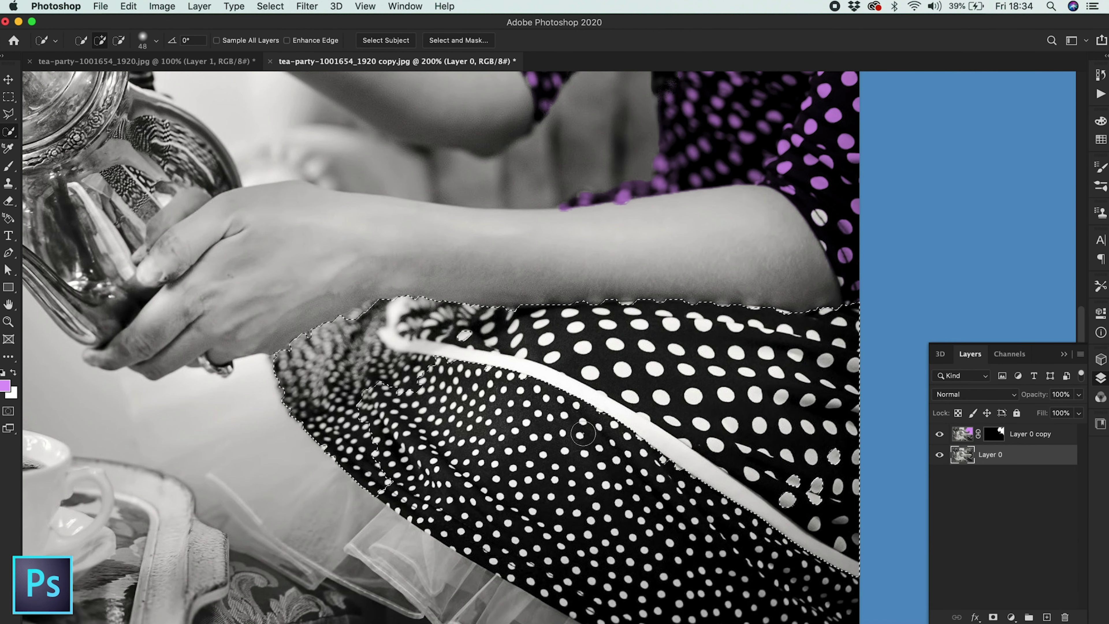
scroll(568, 459, "down", 5)
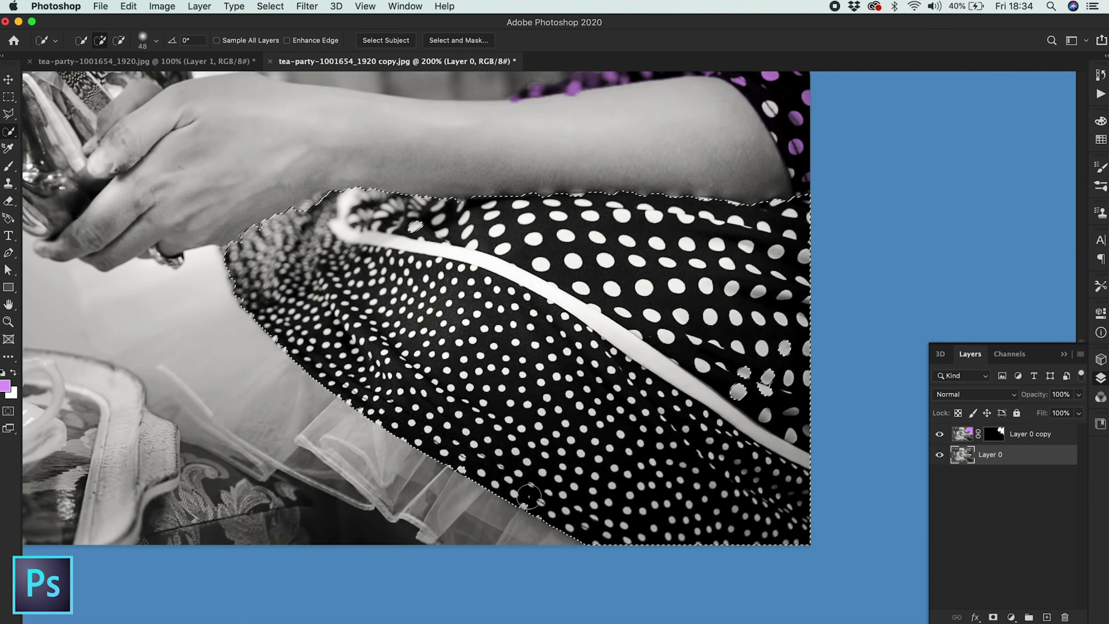
left_click(751, 383, "alt")
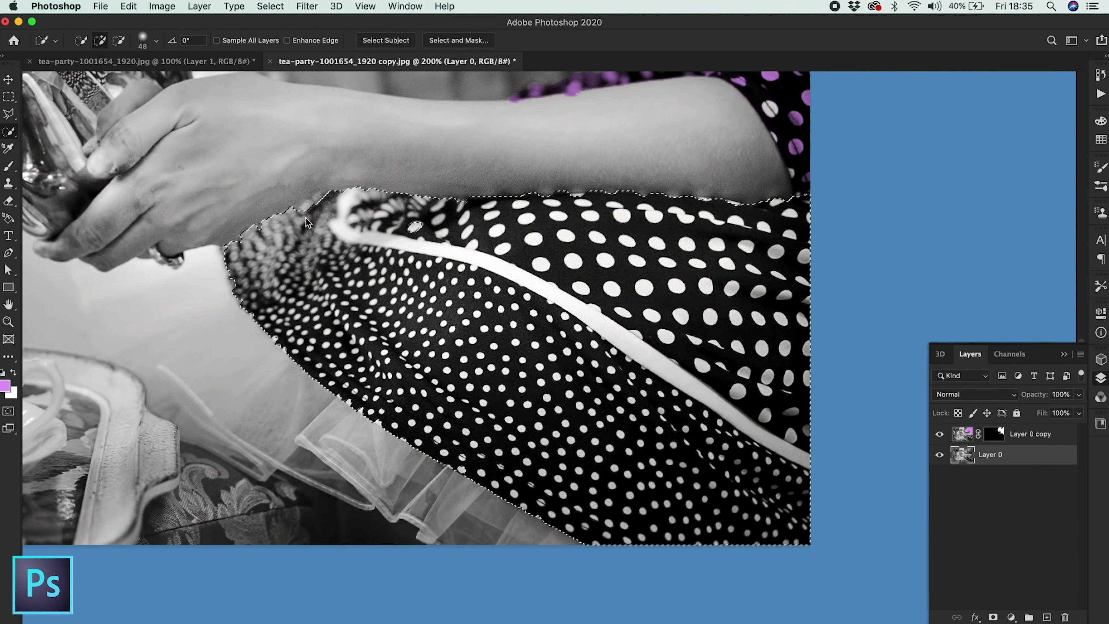
left_click(312, 192)
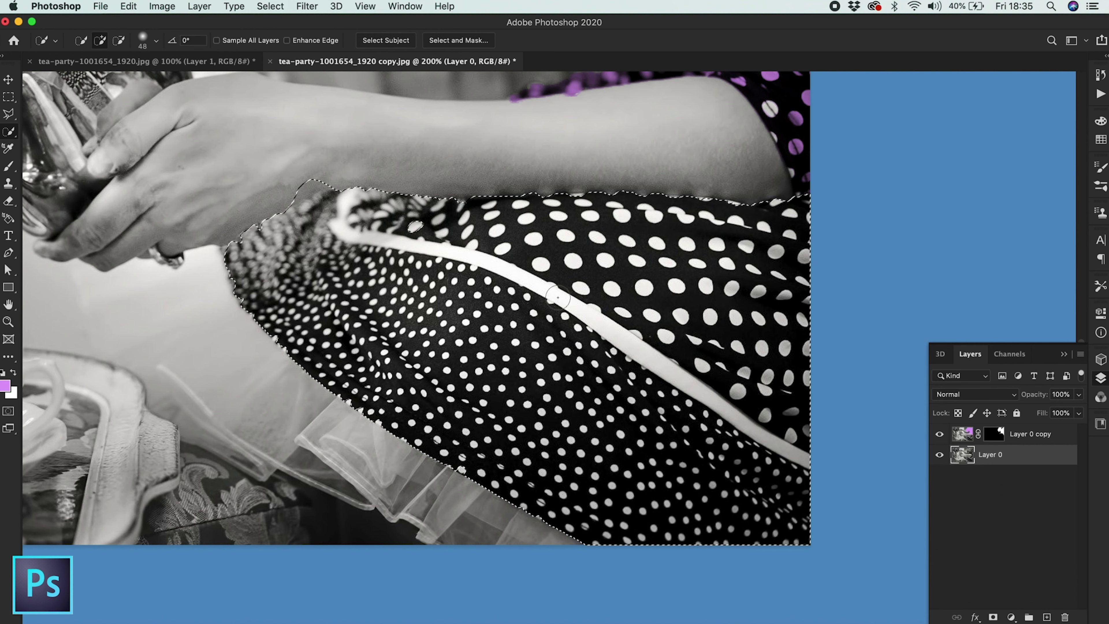
left_click(318, 211, "alt")
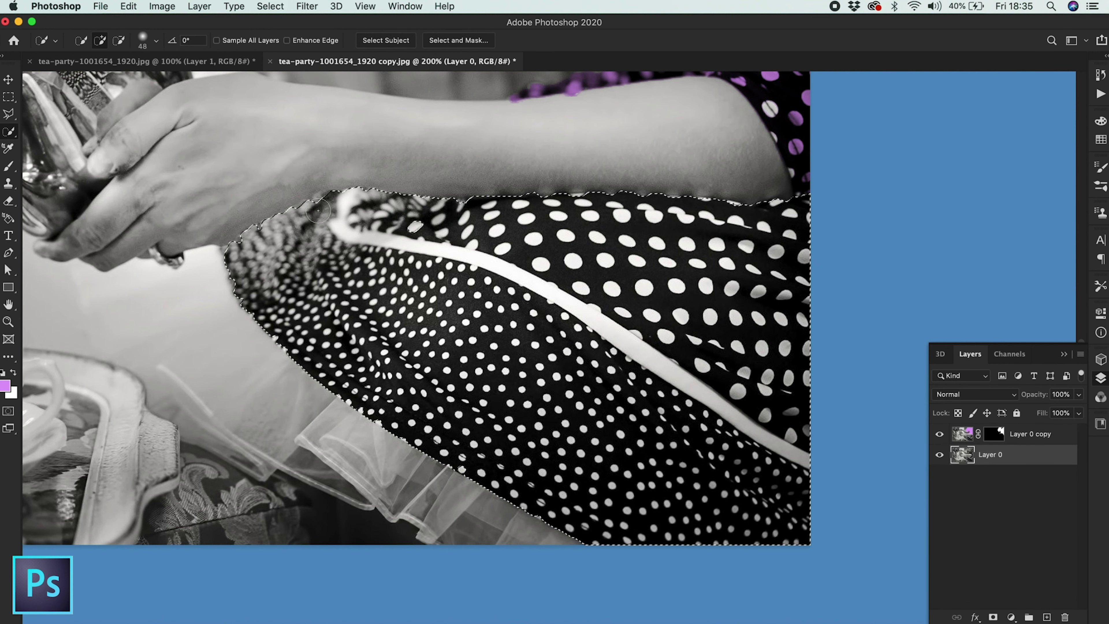
left_click(448, 41)
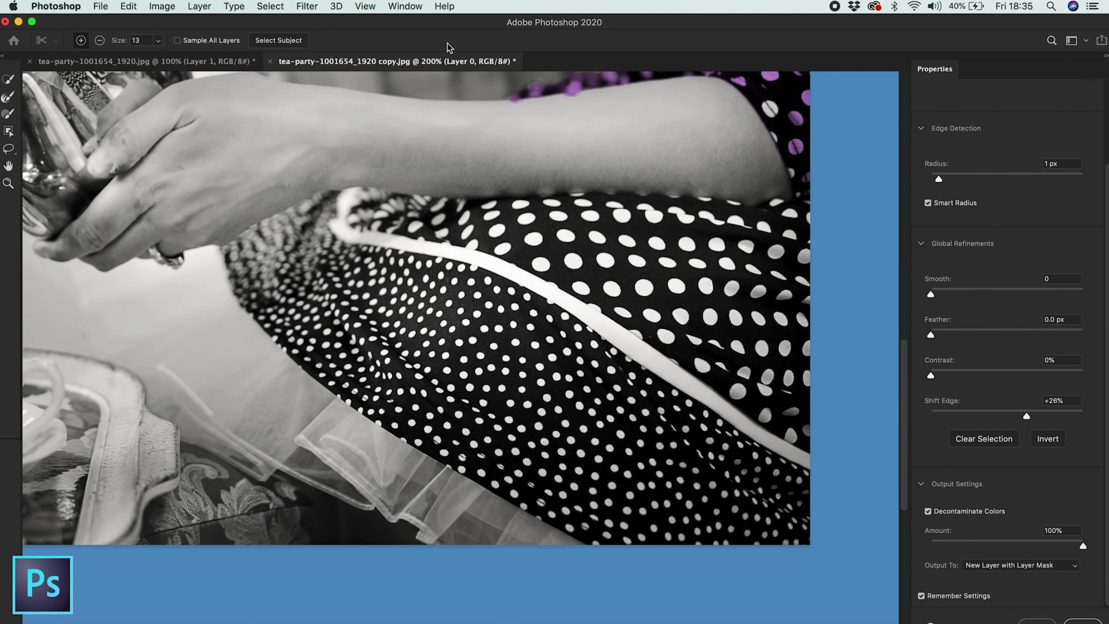
Output the skirt to a new masked layer and paint lavender over it
key("Return")
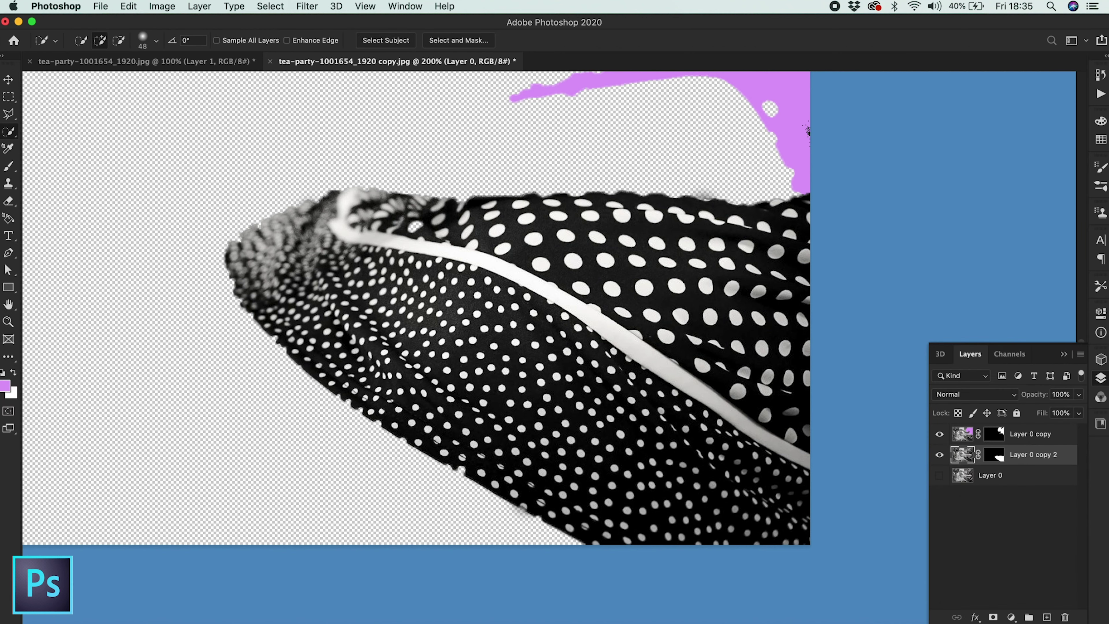
left_click(963, 456)
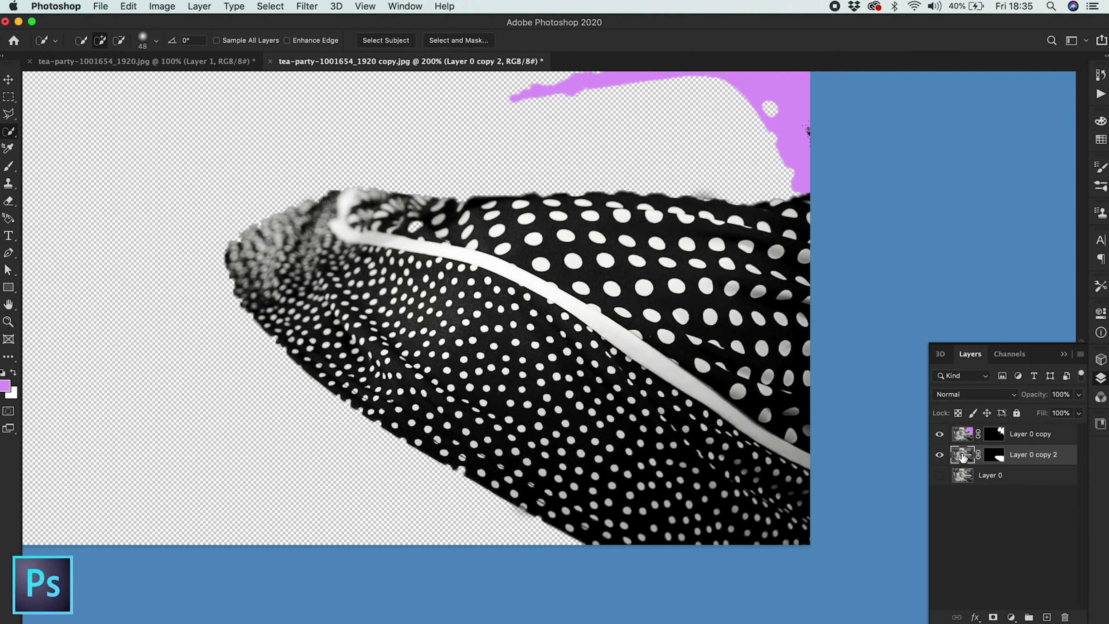
left_click(9, 168)
left_click(92, 42)
left_click(285, 211)
mouse_move(285, 211)
left_mouse_down()
mouse_move(211, 291)
mouse_move(780, 211)
mouse_move(786, 437)
mouse_move(706, 520)
mouse_move(278, 315)
mouse_move(594, 272)
mouse_move(723, 396)
mouse_move(508, 357)
mouse_move(706, 466)
mouse_move(470, 441)
mouse_move(389, 366)
mouse_move(542, 232)
mouse_move(600, 239)
left_mouse_up()
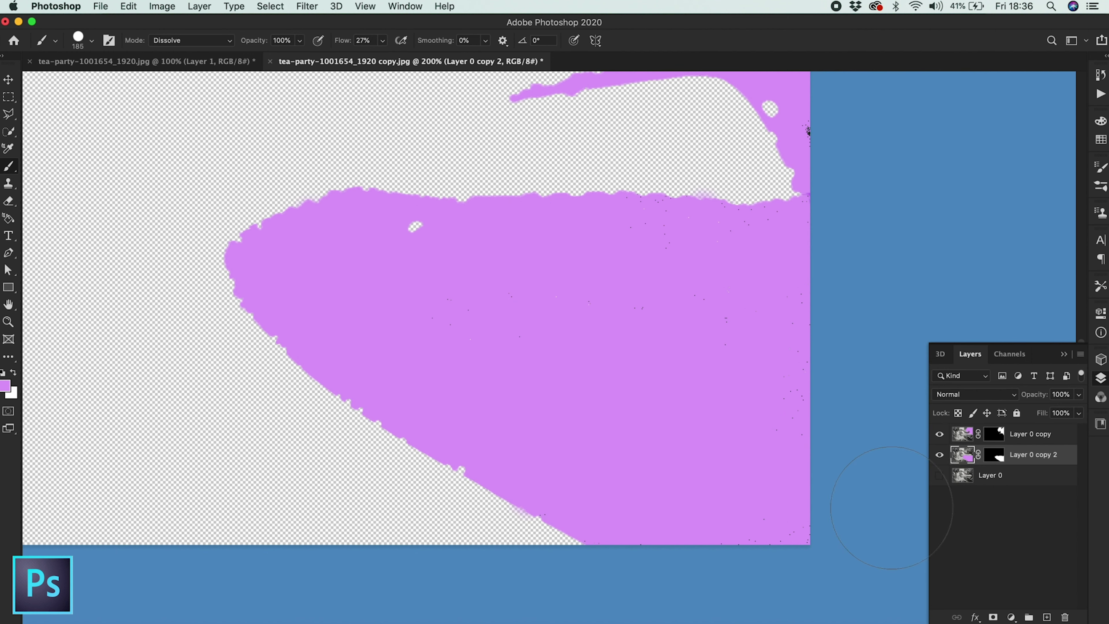
Show Layer 0, set the purple skirt layer to Multiply, and view the whole photo
left_click(940, 476)
right_click(962, 457)
key("Escape")
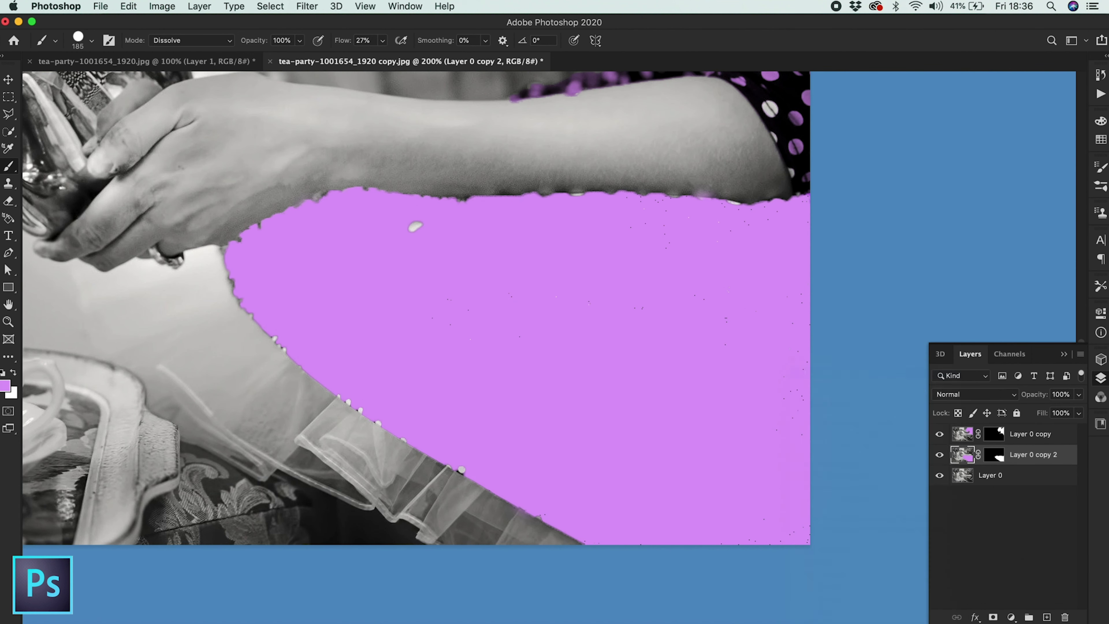
left_click(360, 302)
left_click(319, 330)
left_click(506, 275)
key("super+1")
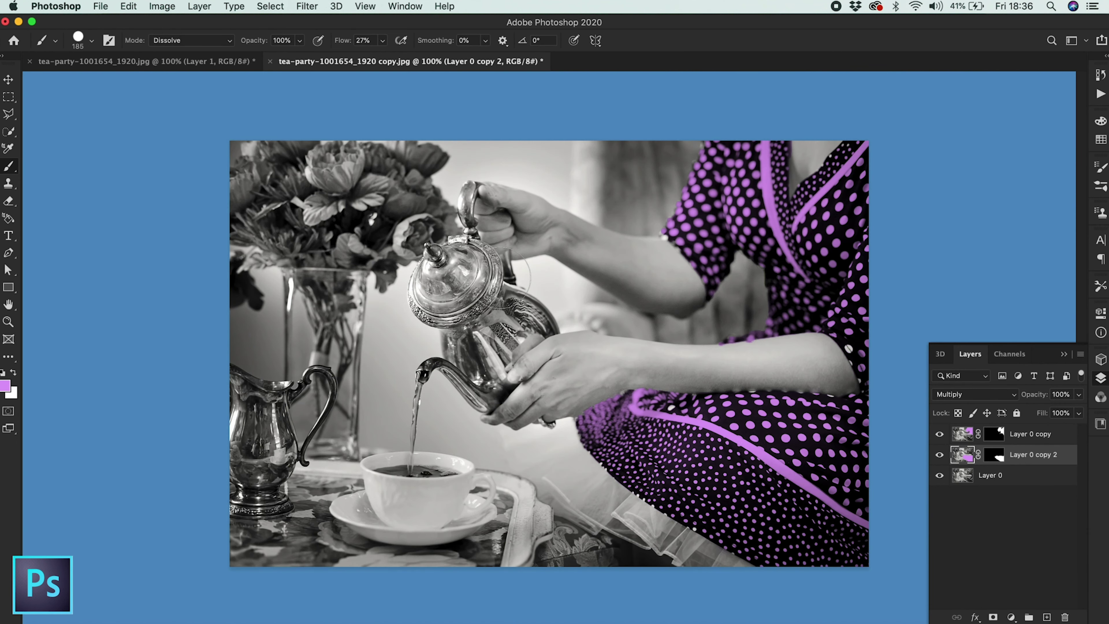
key("super+plus")
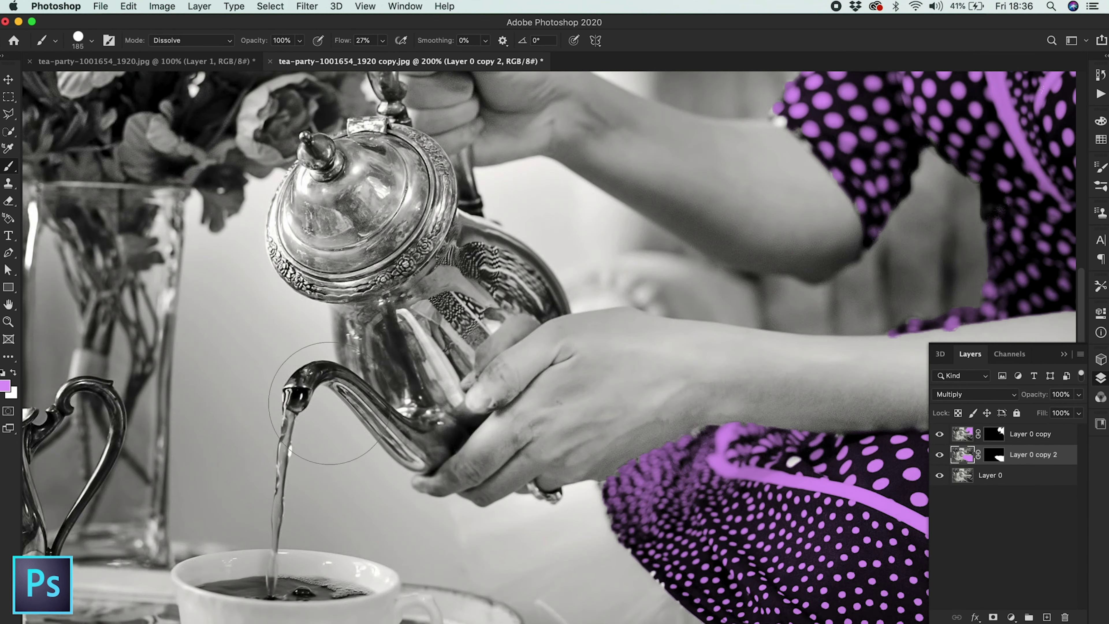
key("super+minus")
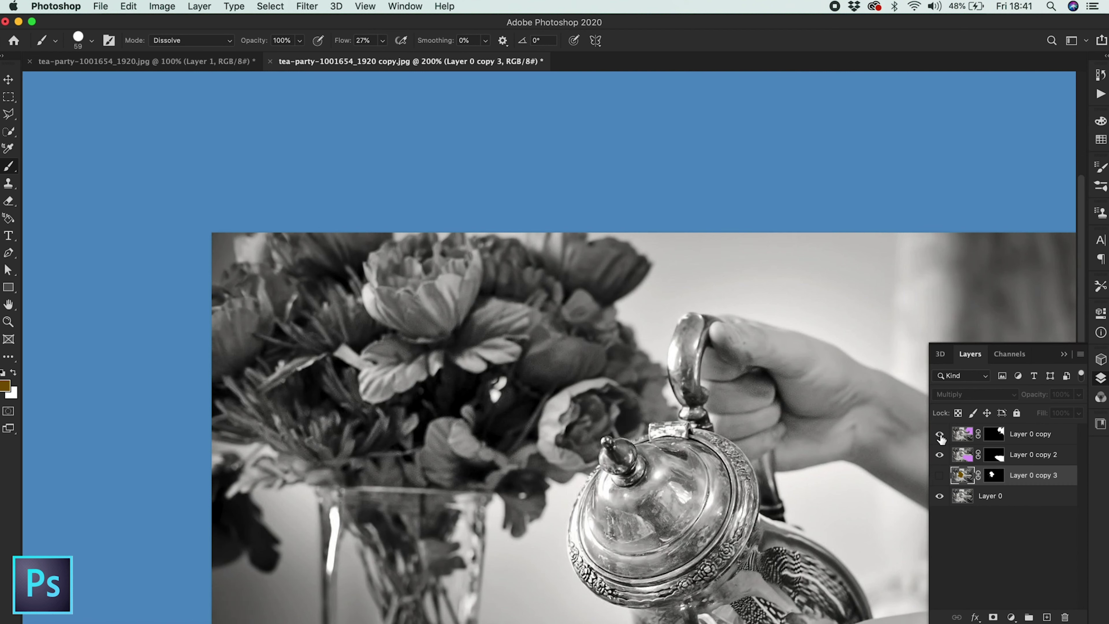
Quick-select the large top bouquet flower, subtracting the top-left area and the dark area beneath it
left_click(11, 132)
left_click_drag(391, 283, 480, 371)
left_click(142, 40)
key("Return")
mouse_move(375, 245)
left_mouse_down()
mouse_move(351, 296)
mouse_move(365, 332)
left_mouse_up()
left_click_drag(439, 399, 478, 389)
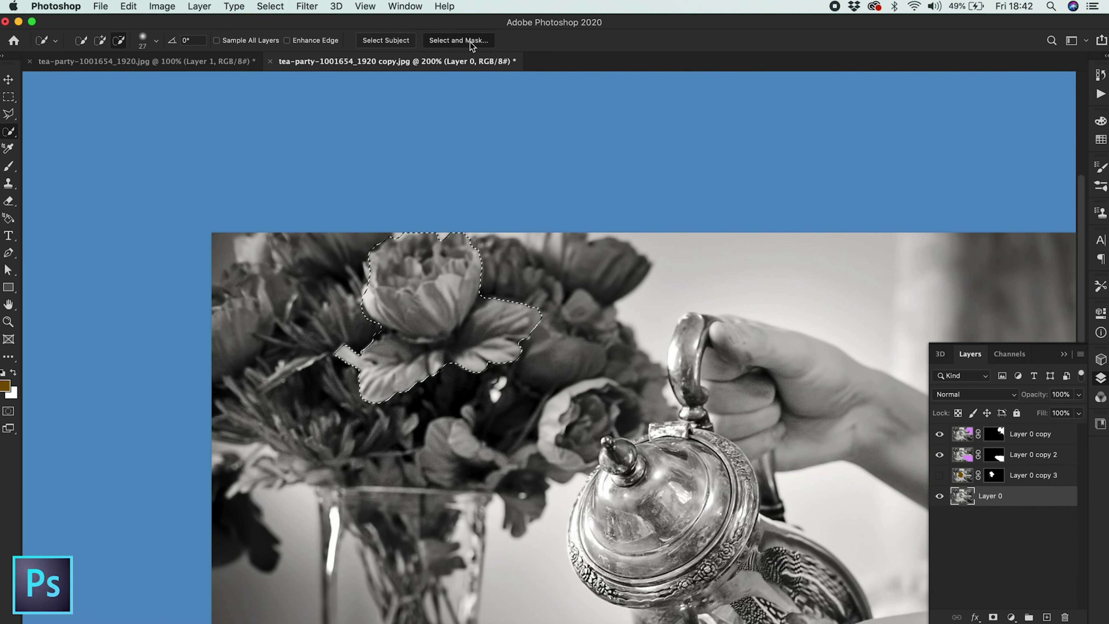
left_click(458, 40)
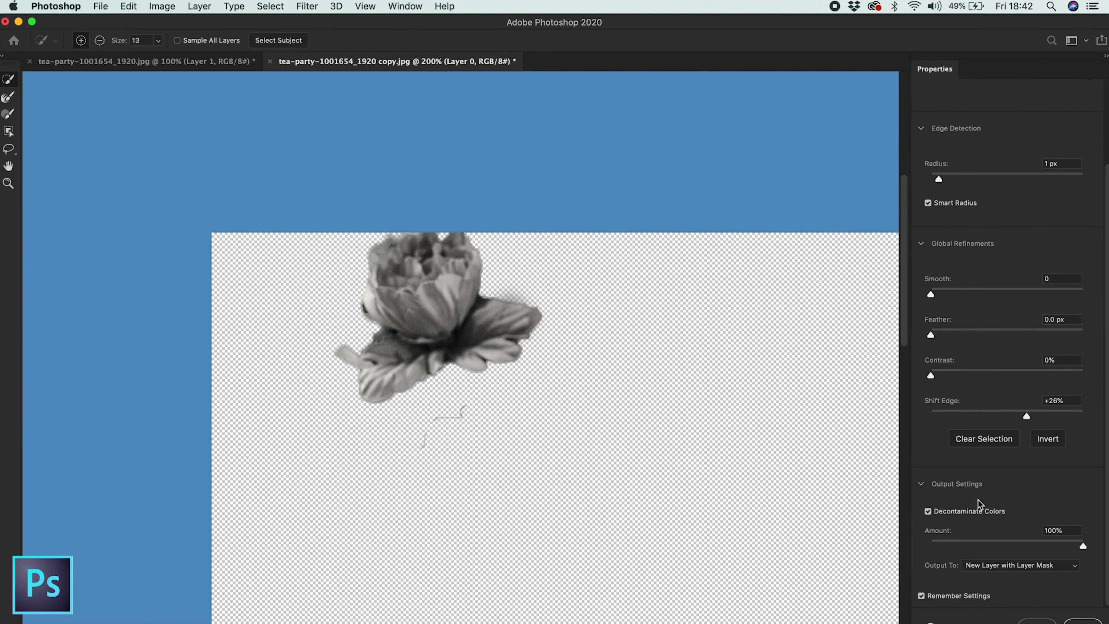
Refine the flower's faint petal edge with the Refine Edge and Brush tools
left_click(8, 98)
left_click_drag(341, 320, 343, 336)
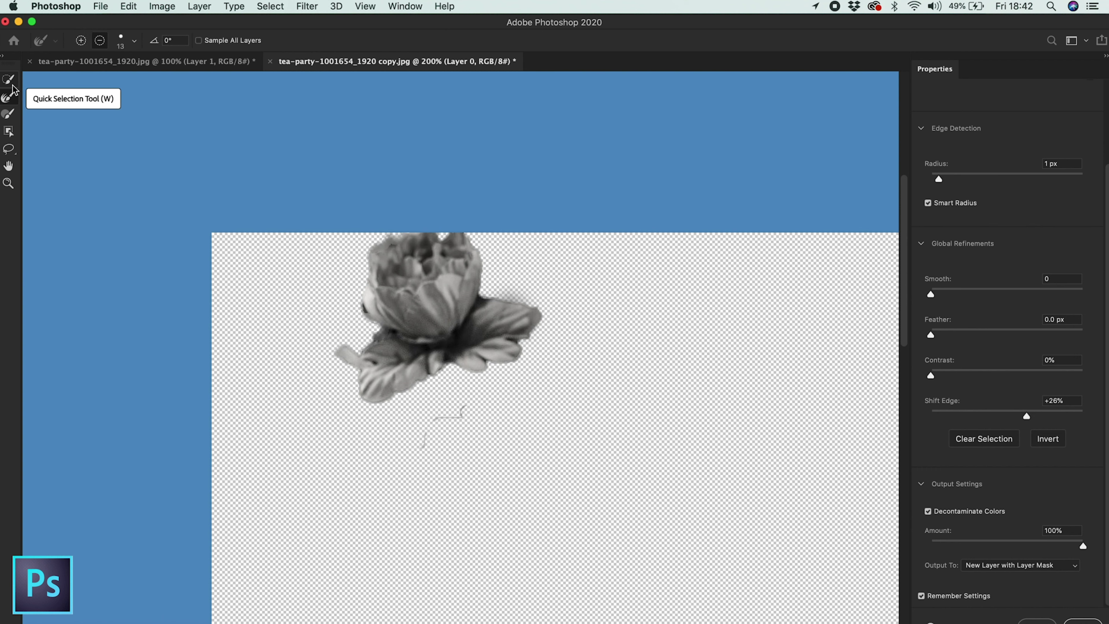
left_click(9, 115)
left_click_drag(338, 337, 340, 366)
left_click(100, 41)
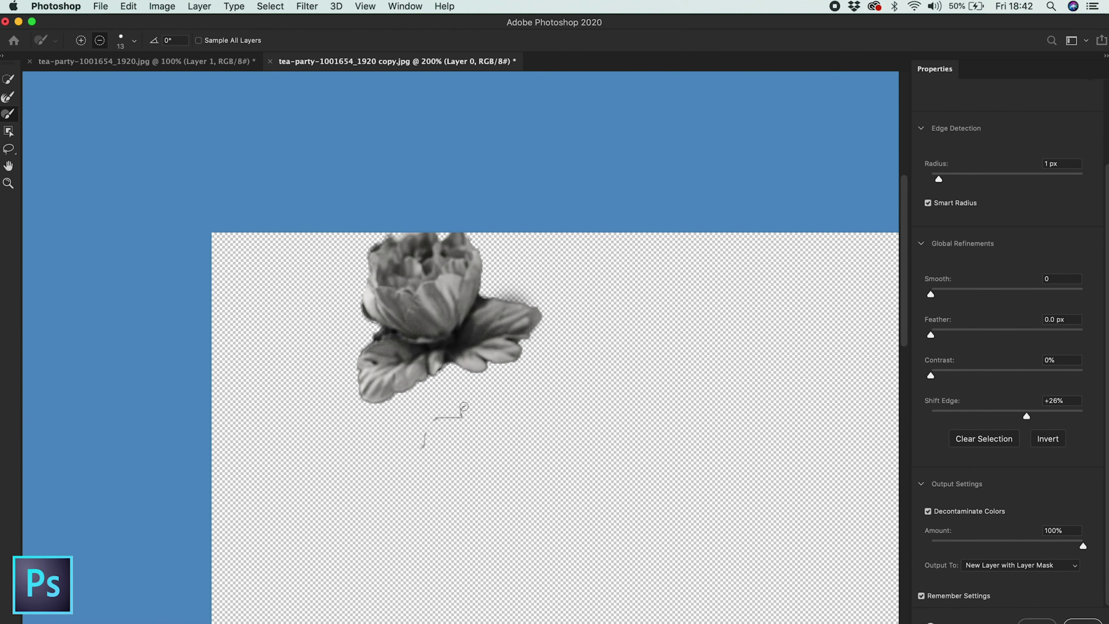
Erase the grey streak above the petal and the dark fringe on the flower's left edge
key("super+plus")
key("super+plus")
key("super+plus")
left_click_drag(626, 220, 559, 201)
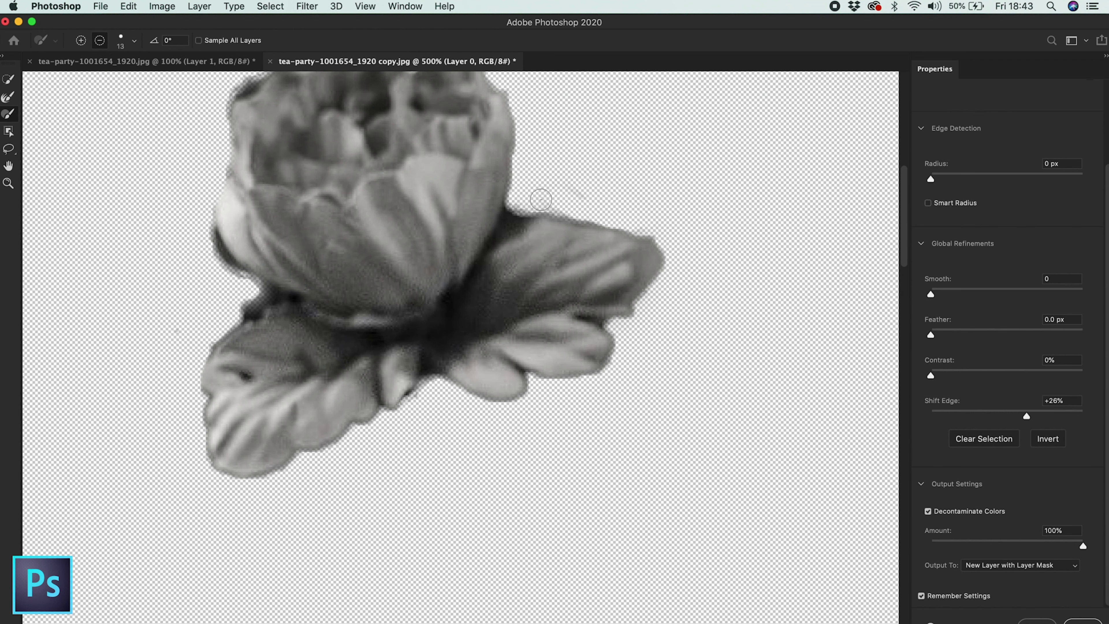
left_click_drag(234, 277, 212, 261)
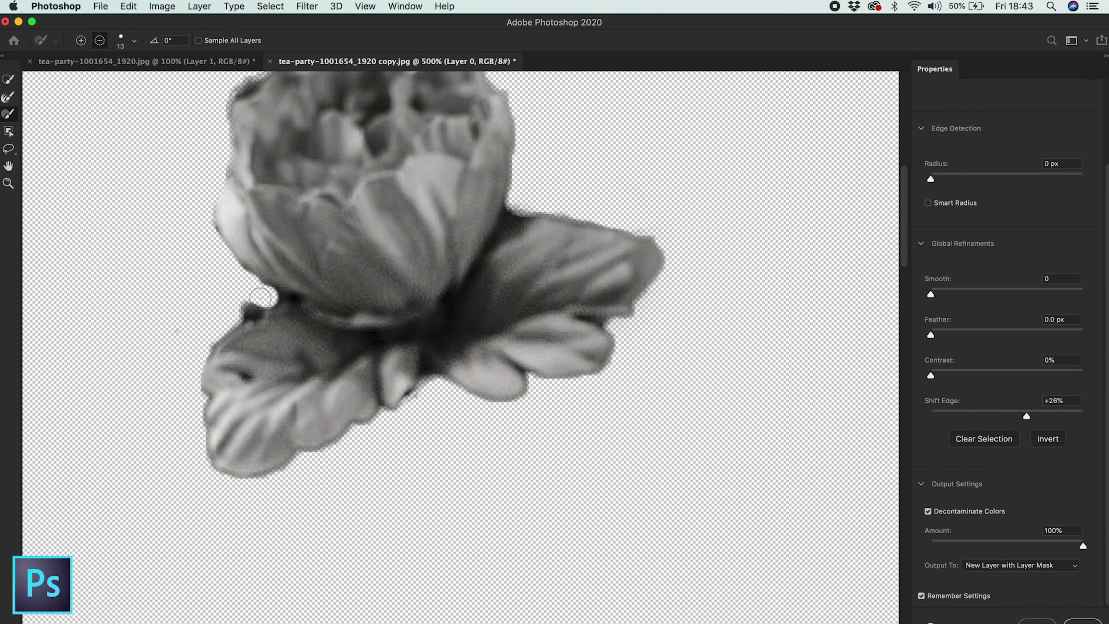
scroll(194, 285, "up", 3)
scroll(200, 258, "up", 5)
scroll(201, 258, "left", 5)
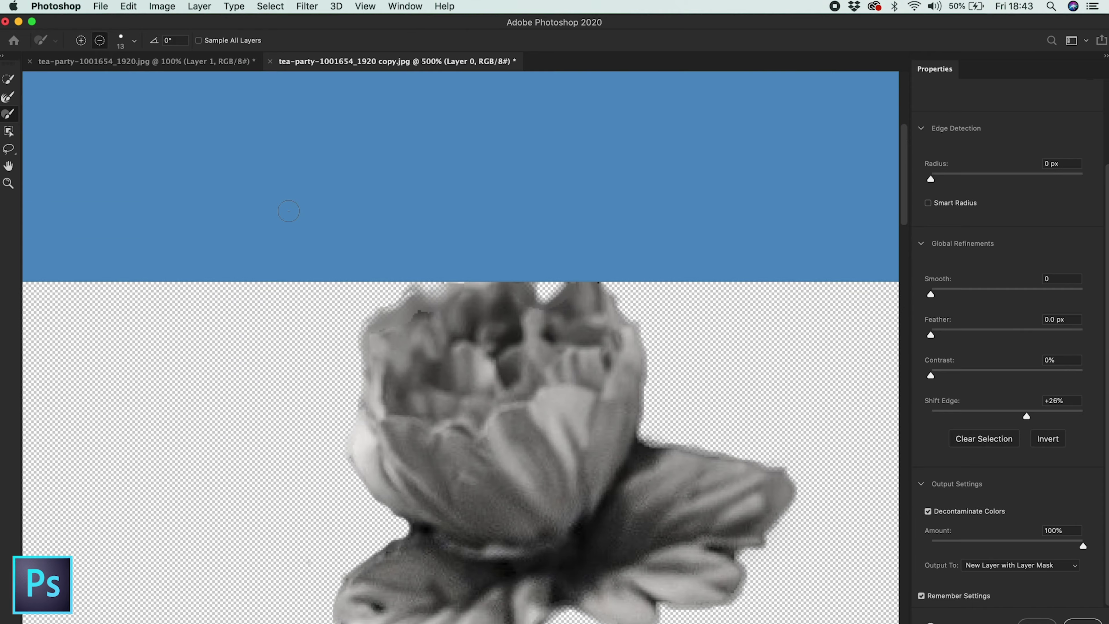
scroll(374, 319, "left", 2)
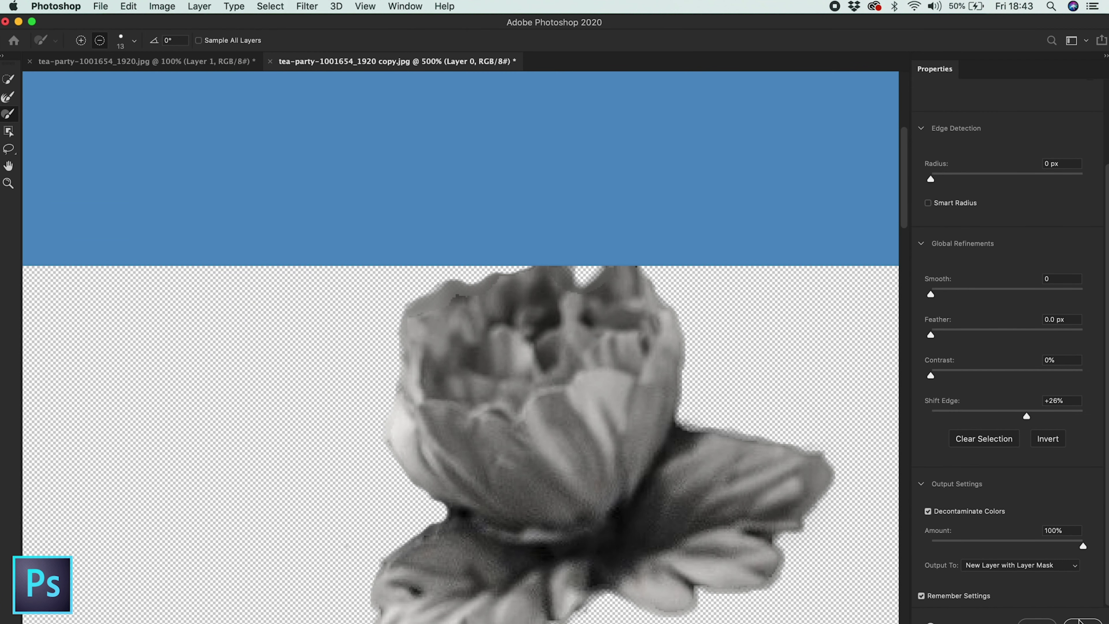
key("super+minus")
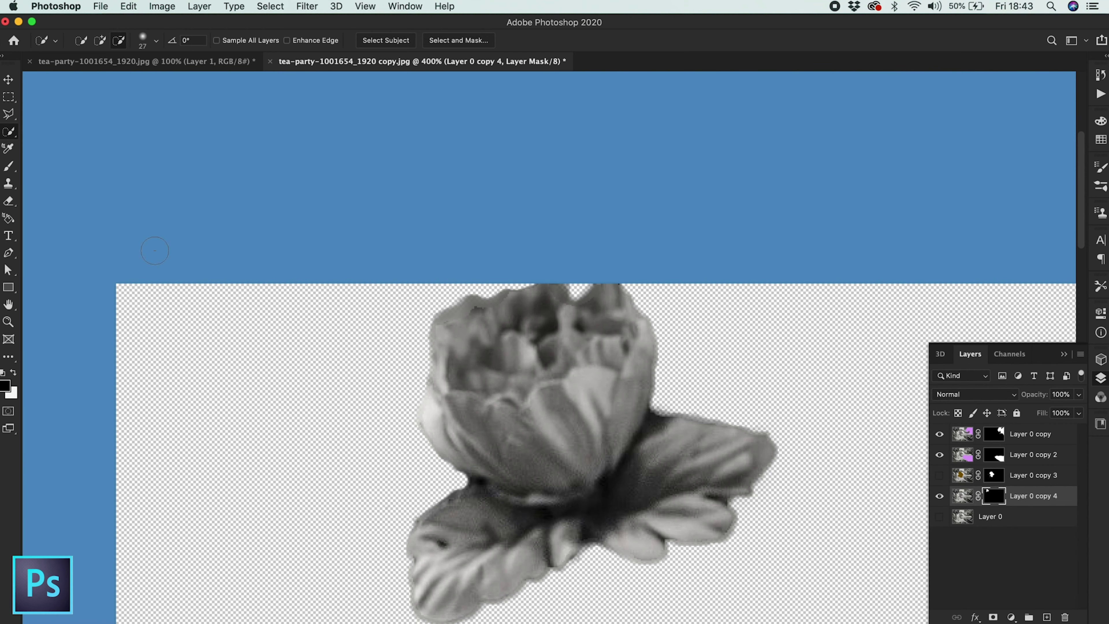
Pick a light pink foreground and try a stroke on the flower, undoing it
left_click(9, 166)
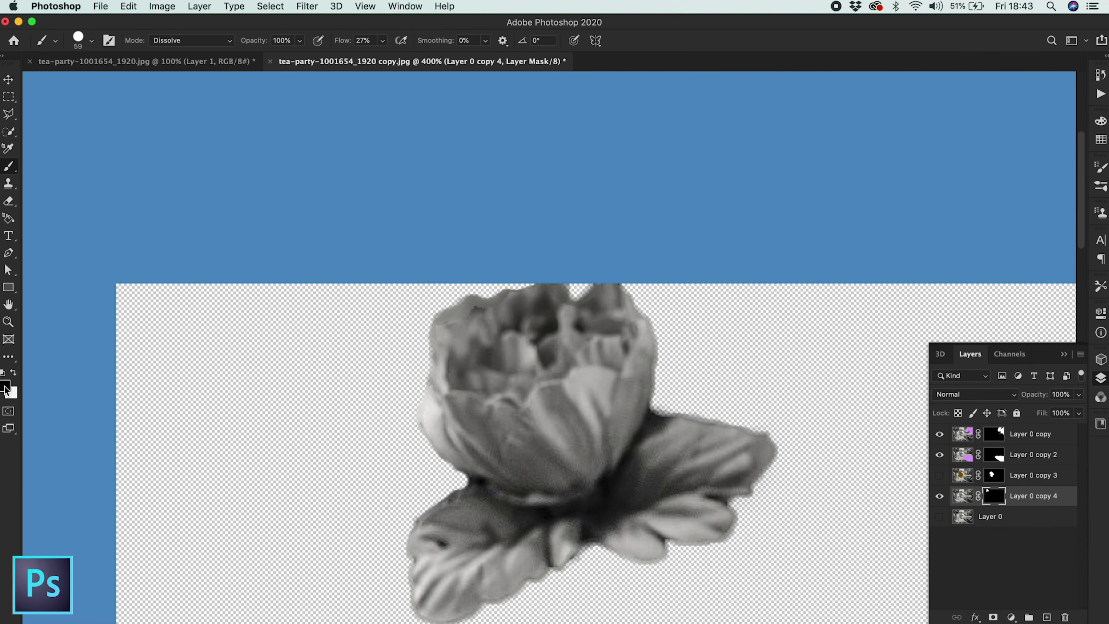
left_click(5, 387)
left_click(247, 348)
left_click_drag(213, 323, 119, 322)
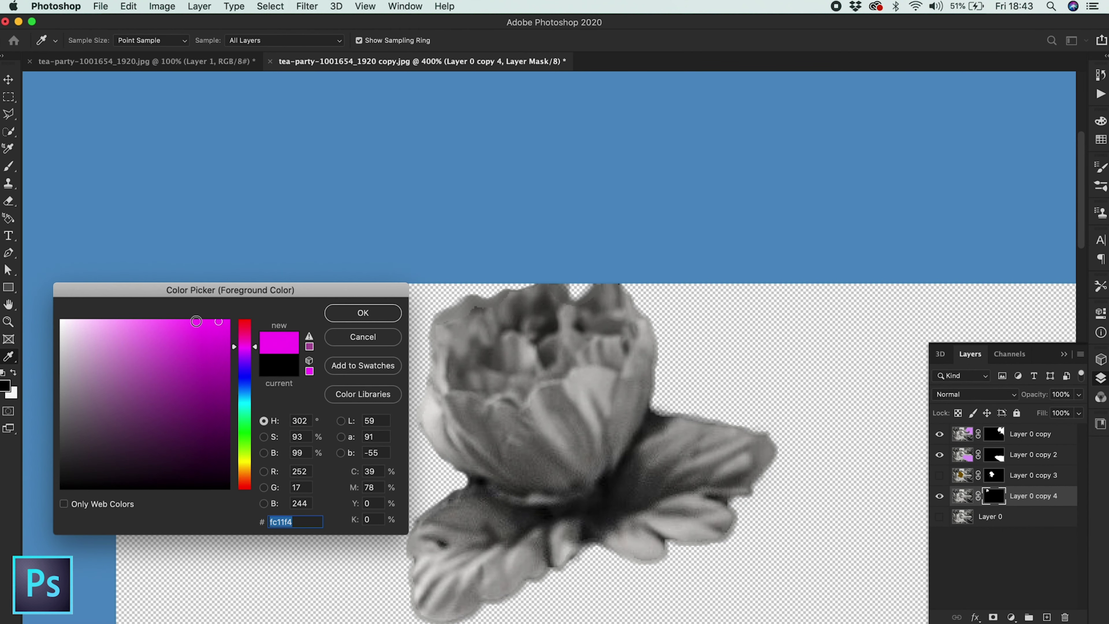
left_click(374, 313)
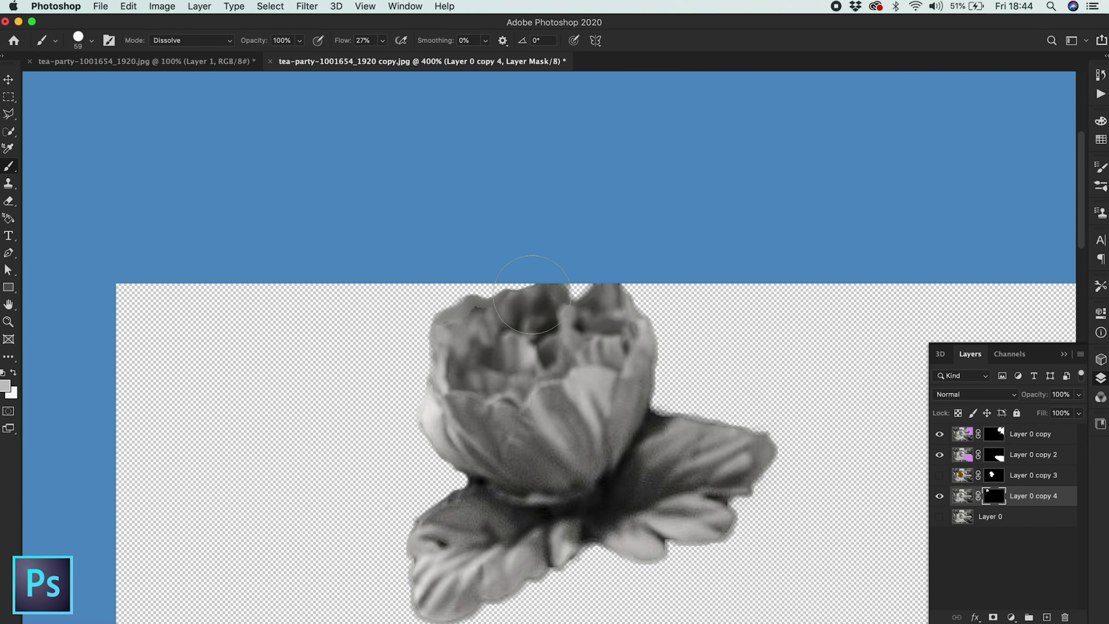
left_click_drag(480, 306, 437, 350)
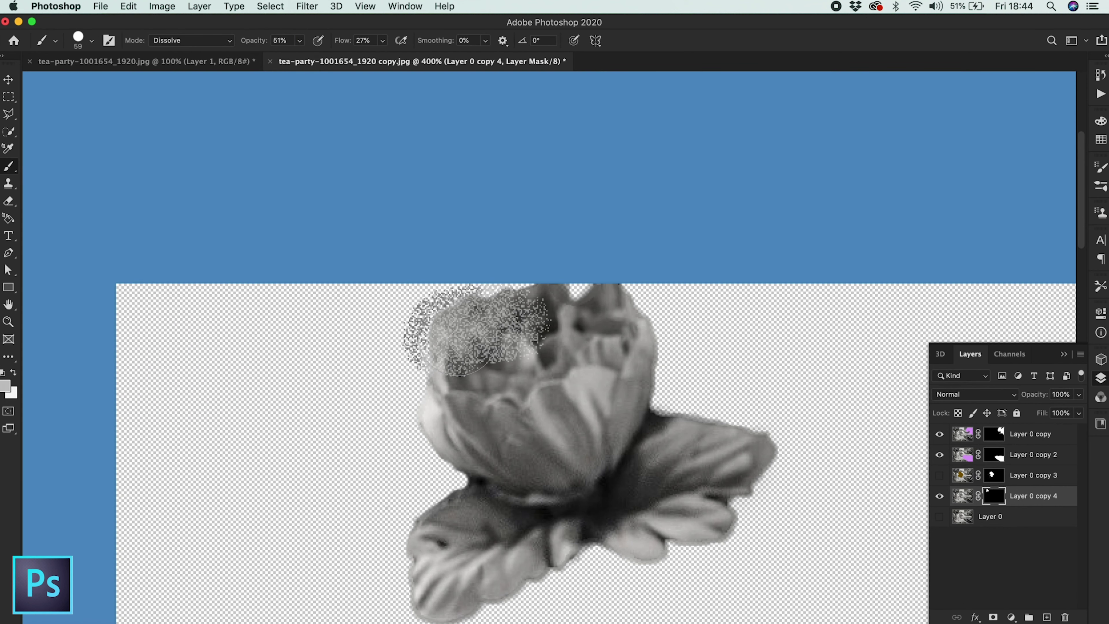
key("ctrl+z")
Target the flower layer's image and paint soft pink over all its petals and centre
left_click(5, 386)
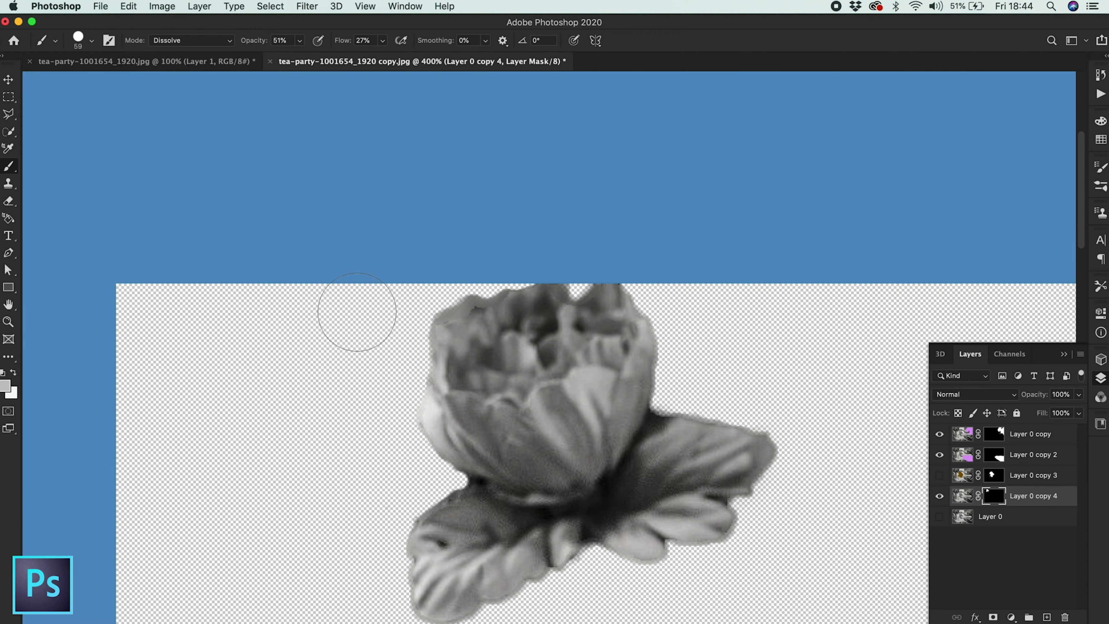
left_click(963, 496)
left_click(5, 385)
left_click(247, 341)
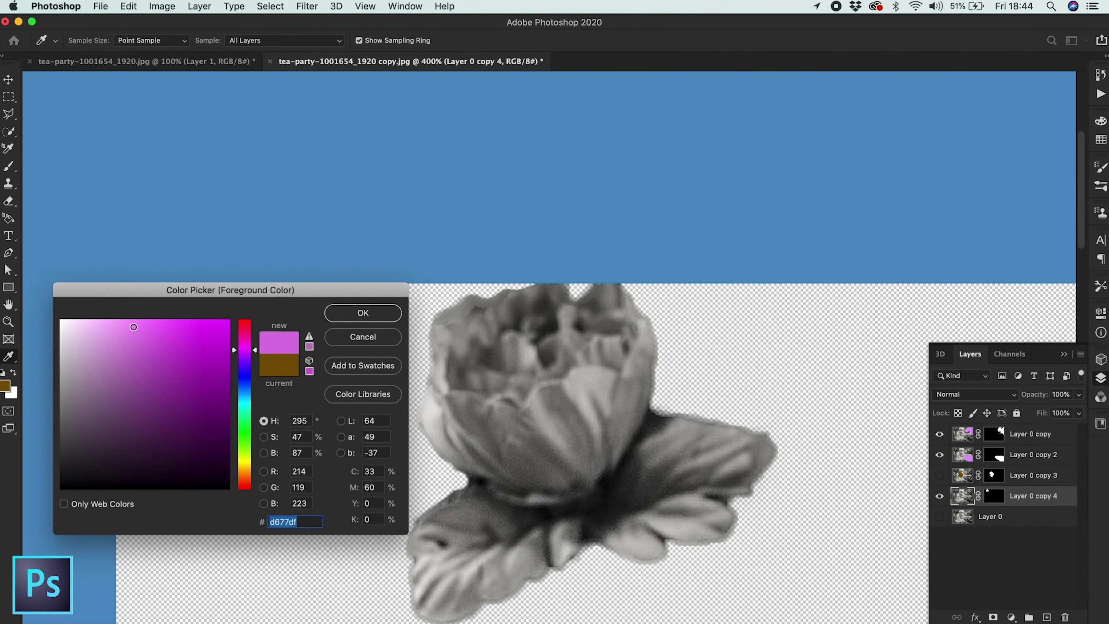
left_click(361, 312)
mouse_move(581, 356)
left_mouse_down()
mouse_move(480, 333)
mouse_move(612, 332)
mouse_move(668, 467)
mouse_move(718, 481)
mouse_move(546, 524)
mouse_move(459, 568)
mouse_move(567, 568)
mouse_move(511, 442)
mouse_move(519, 454)
mouse_move(437, 341)
mouse_move(503, 419)
mouse_move(567, 407)
mouse_move(554, 485)
left_mouse_up()
left_click(383, 41)
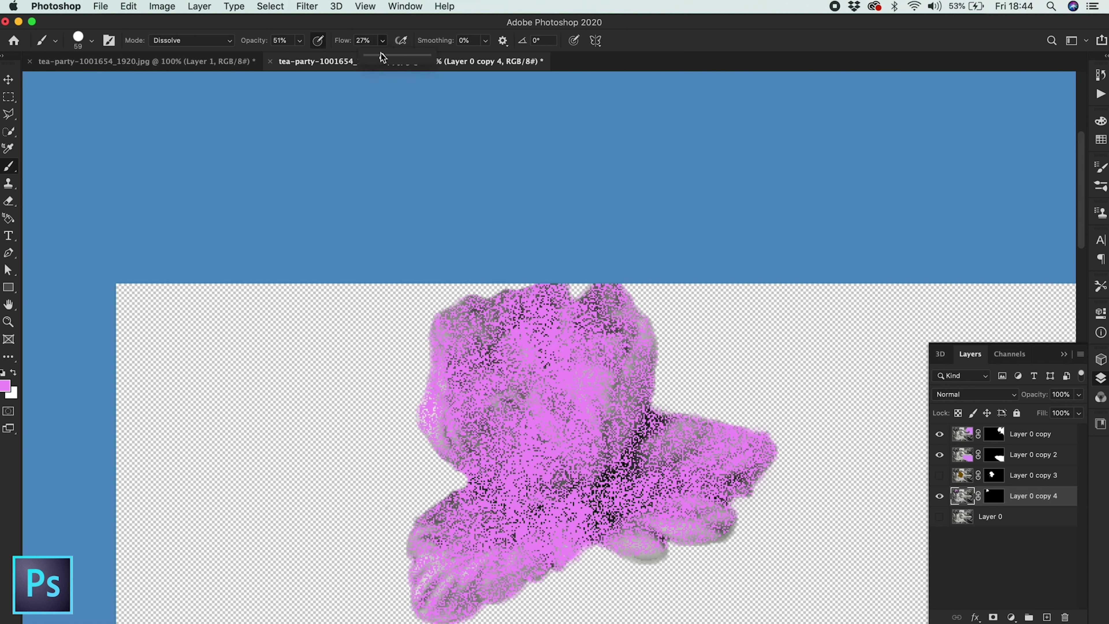
mouse_move(479, 367)
left_mouse_down()
mouse_move(568, 314)
mouse_move(644, 557)
mouse_move(705, 533)
mouse_move(430, 608)
left_mouse_up()
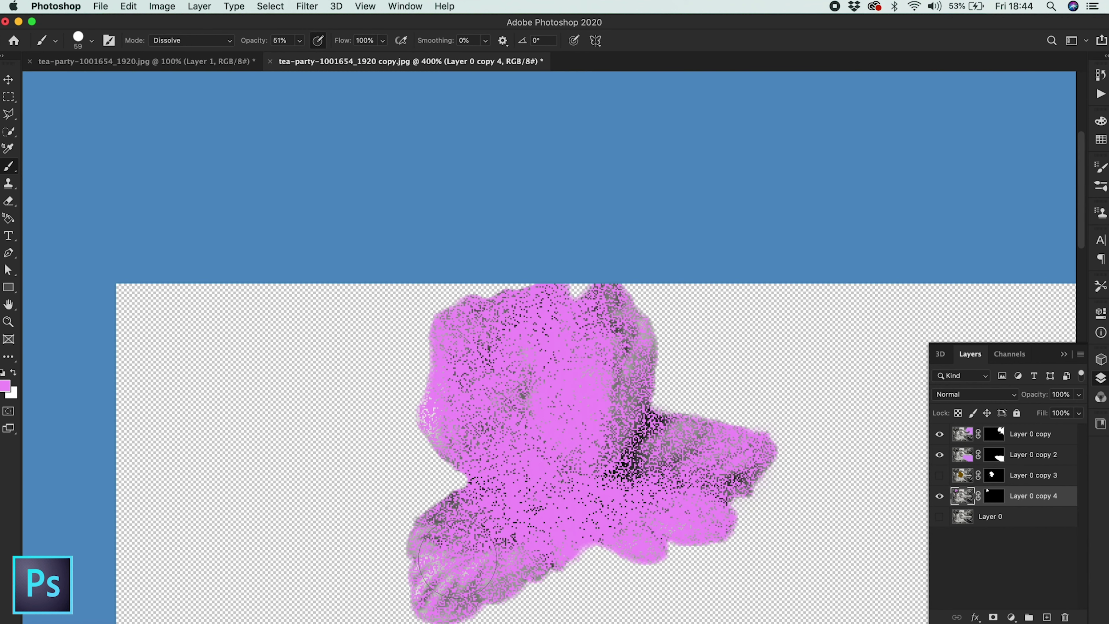
Set the flower layer to Multiply, show Layer 0, and view the whole photo
right_click(961, 494)
left_click(884, 376)
left_click(361, 297)
left_click(361, 325)
left_click(488, 280)
left_click(939, 516)
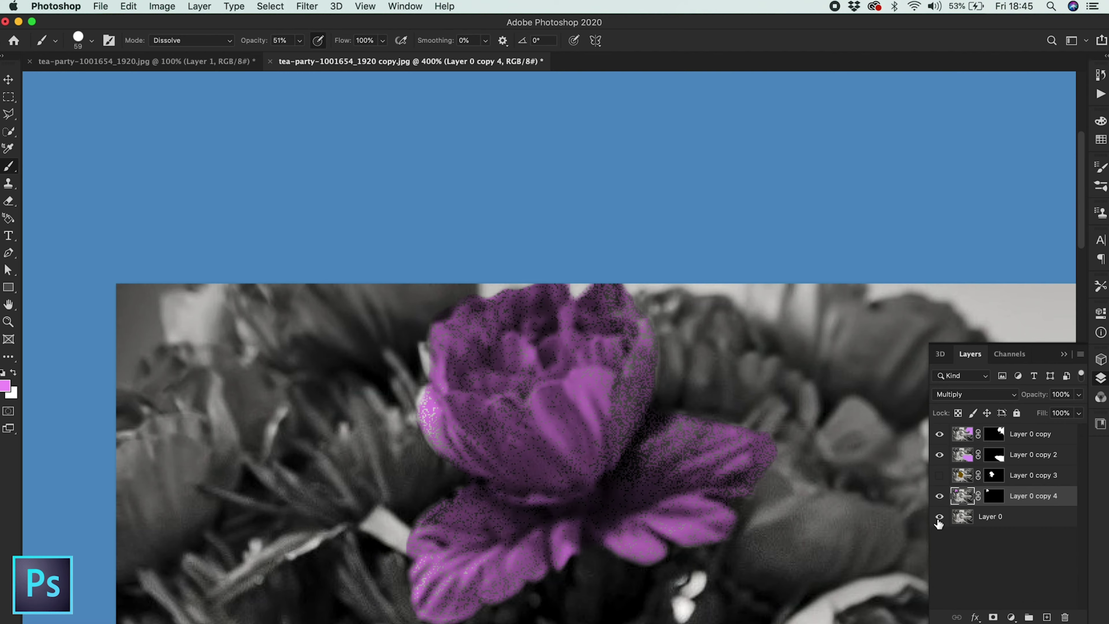
key("ctrl+1")
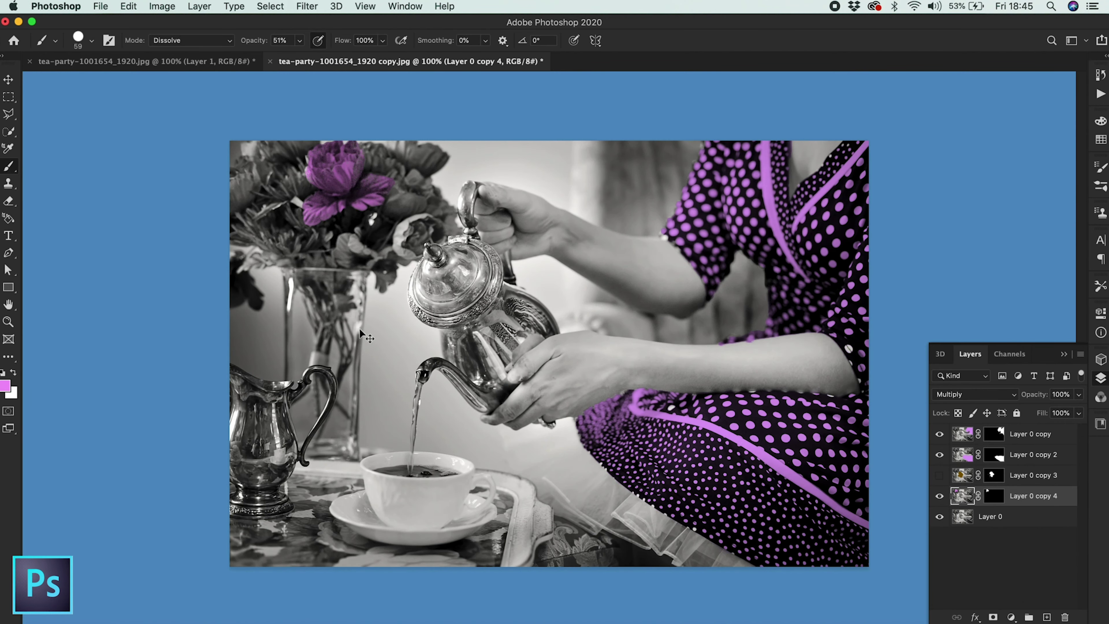
Quick-select the dark flower beside the teapot, trim neighbouring flowers, and output a masked layer
key("ctrl+plus")
key("ctrl+plus")
scroll(124, 230, "up", 10)
scroll(123, 230, "down", 4)
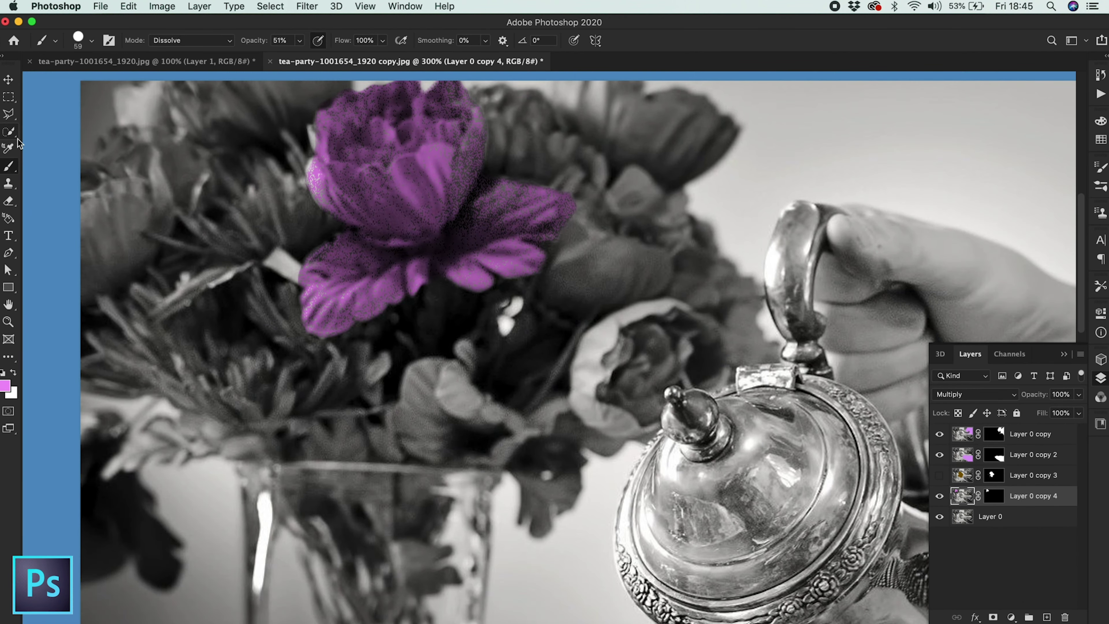
left_click(11, 133)
left_click_drag(620, 325, 474, 386)
mouse_move(612, 202)
left_mouse_down()
mouse_move(736, 298)
mouse_move(708, 245)
left_mouse_up()
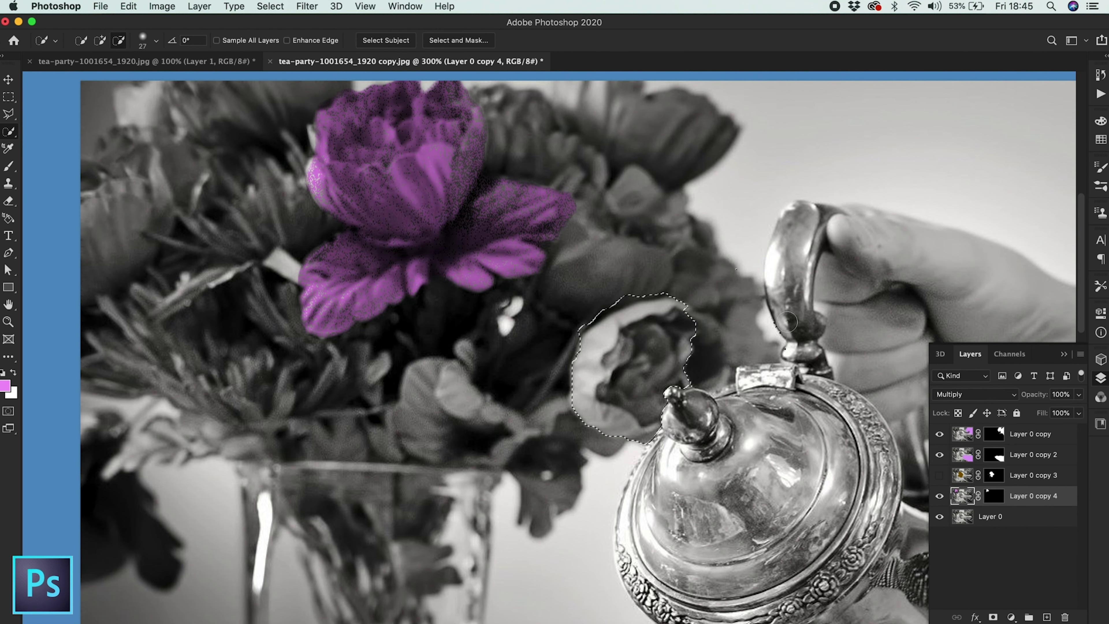
left_click(460, 43)
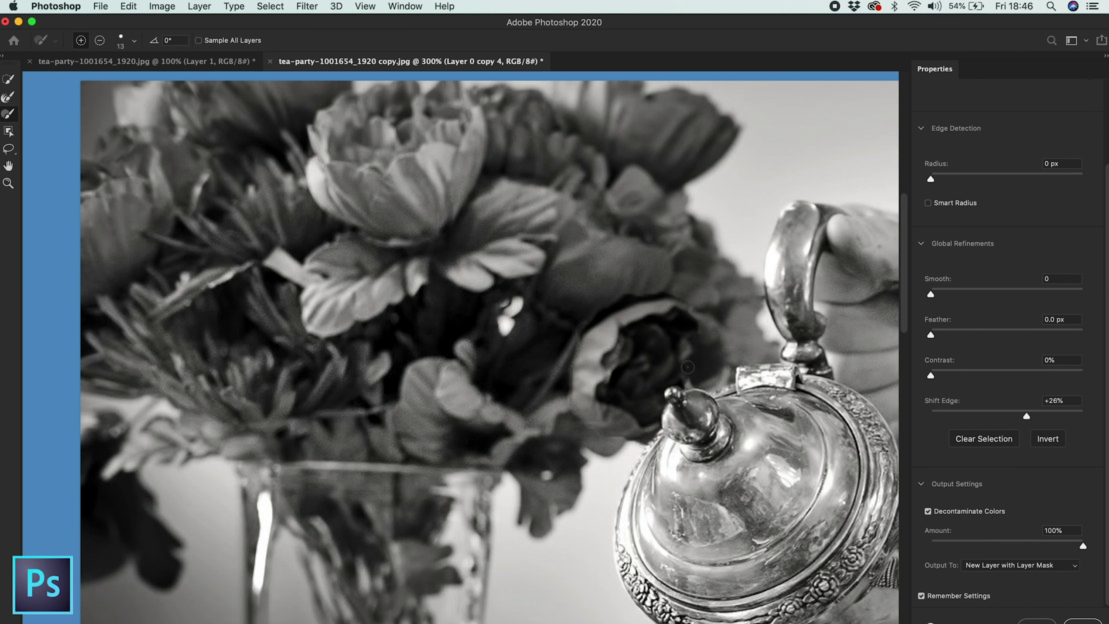
left_click(1075, 621)
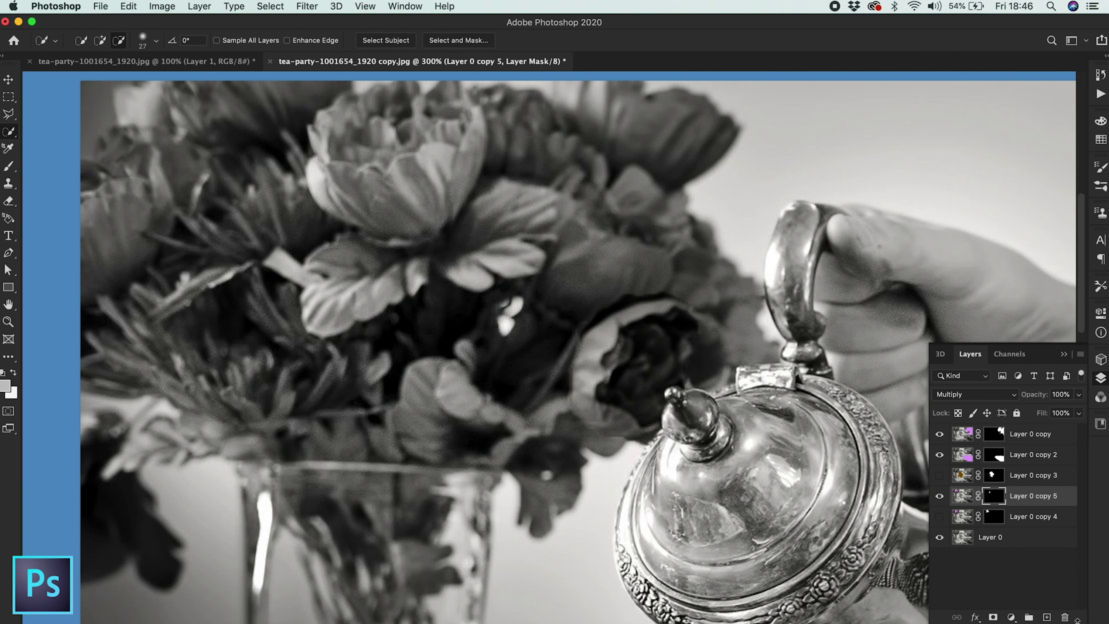
Reselect the dark flower on Layer 0, clean its top-left edge, and output Layer 0 copy 6
left_click(940, 517)
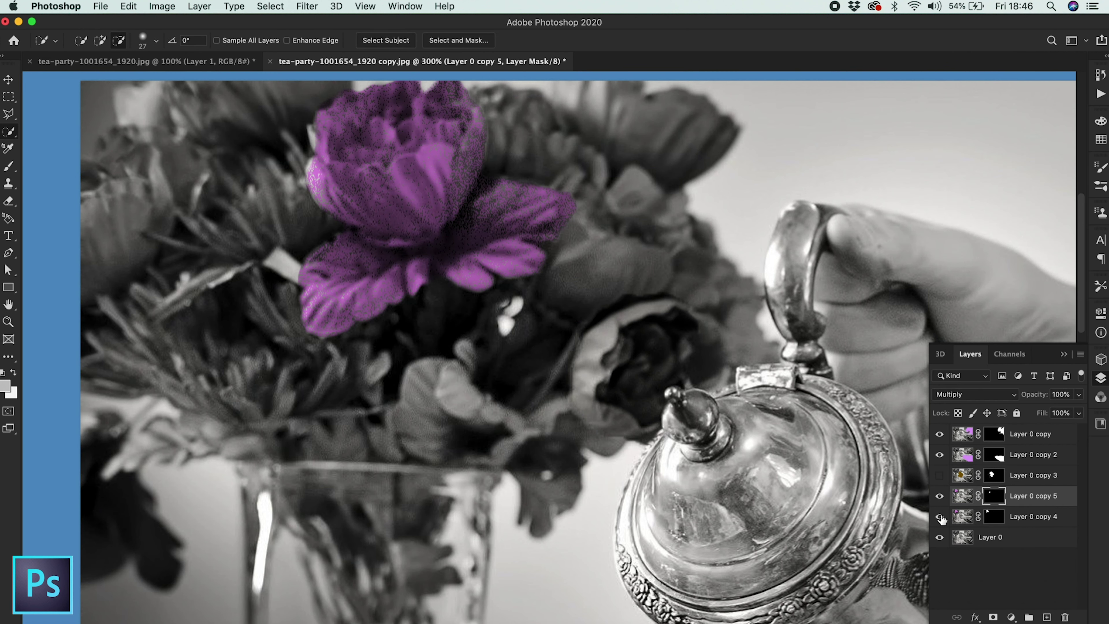
left_click(939, 517)
left_click(972, 538)
left_click_drag(663, 341, 633, 384)
left_click(458, 40)
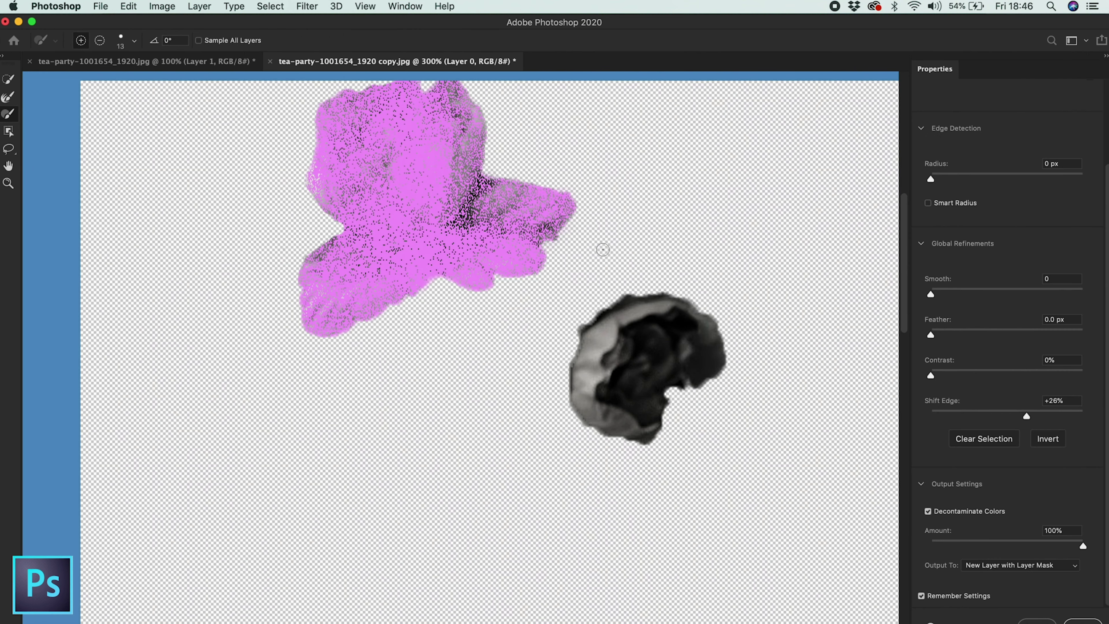
key("super+plus")
key("super+plus")
left_click(423, 302)
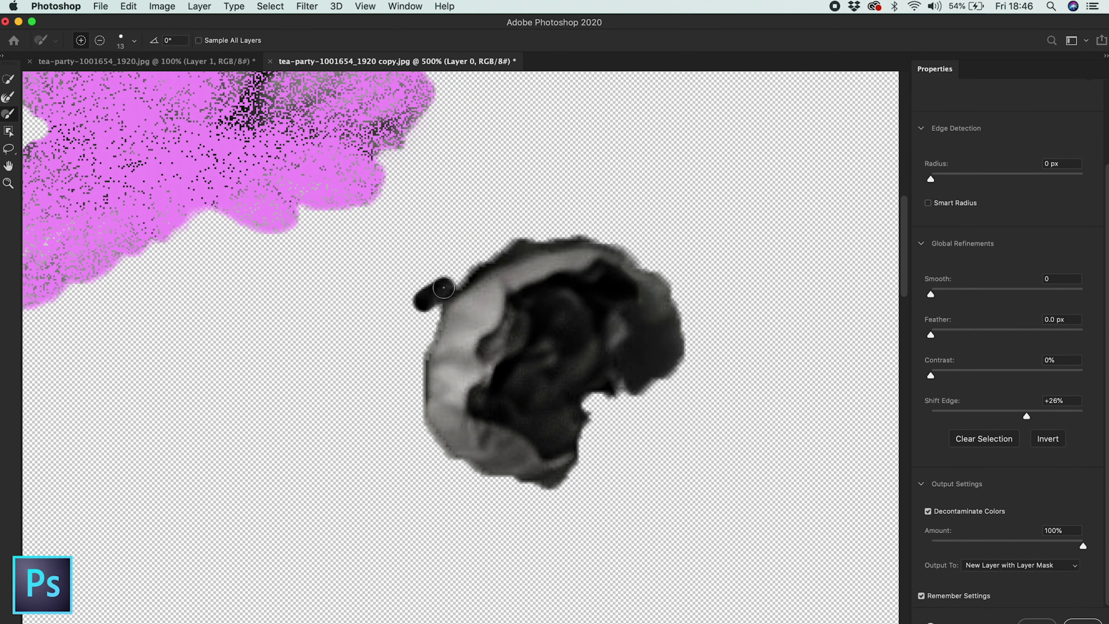
left_click(524, 242)
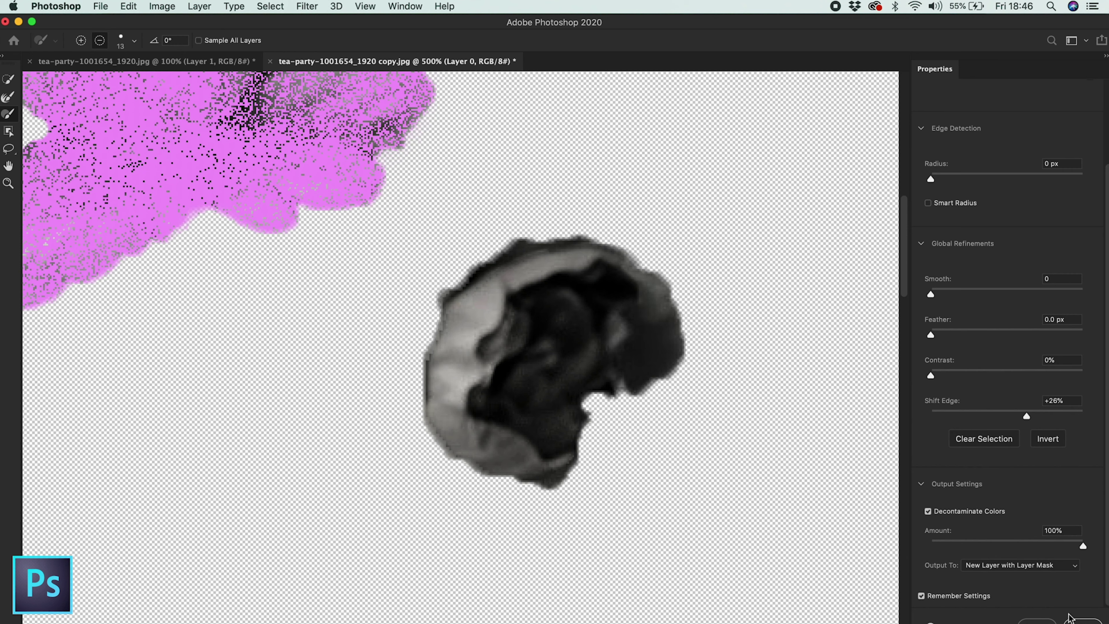
key("Return")
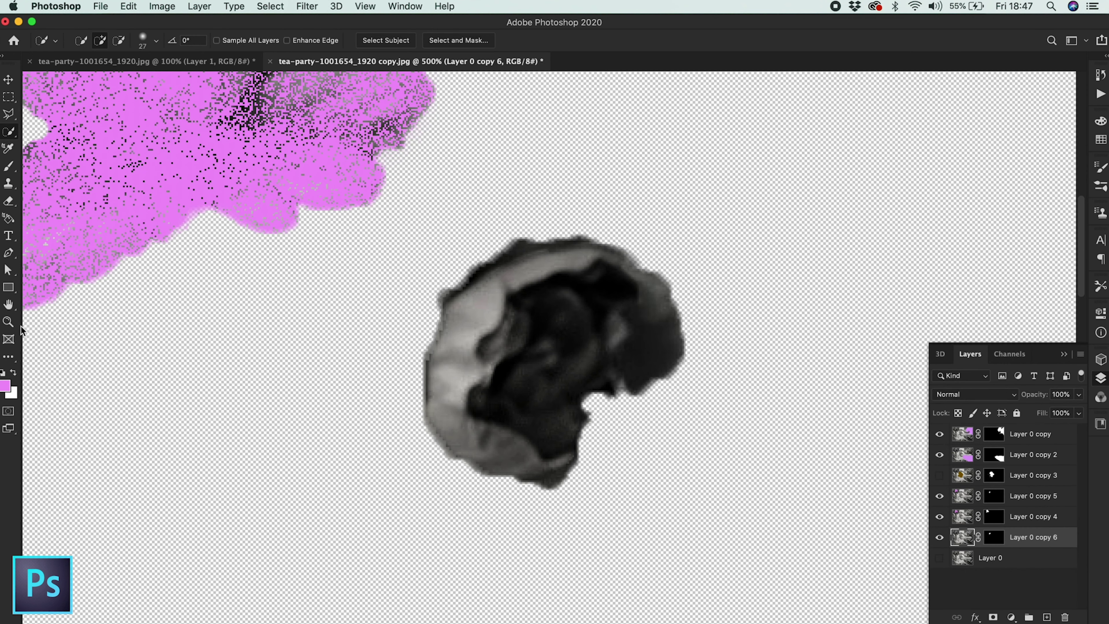
Set the foreground colour to red in the Color Picker
key("i")
left_click(5, 386)
left_click(243, 324)
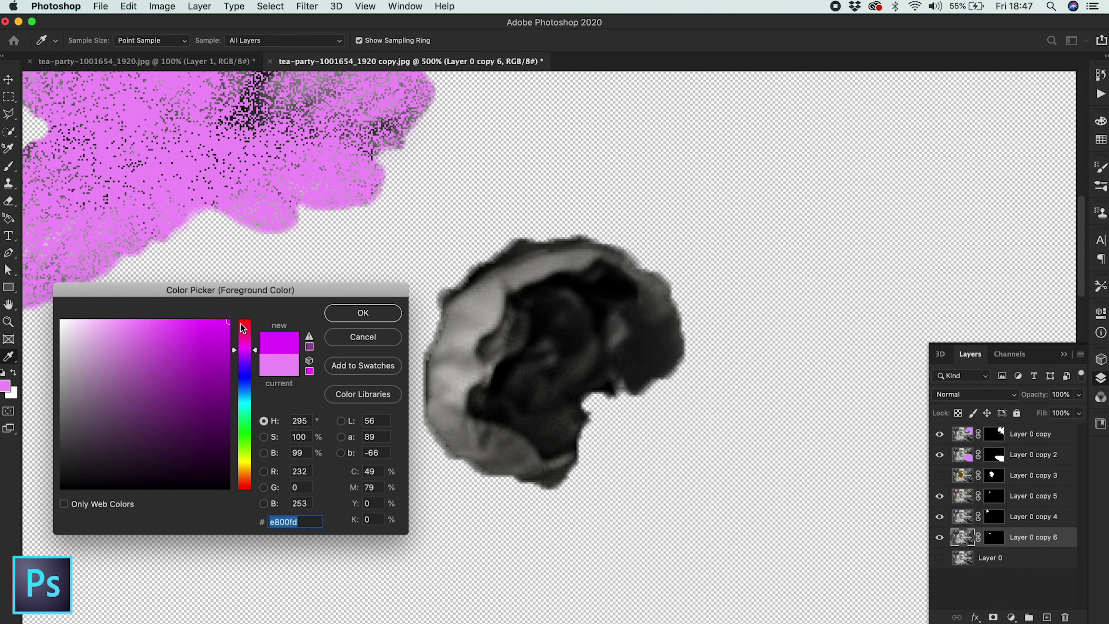
left_click(363, 313)
Paint red over the rose with the Brush in Dissolve mode
key("b")
mouse_move(437, 350)
left_mouse_down()
mouse_move(590, 263)
mouse_move(663, 349)
left_mouse_up()
mouse_move(458, 415)
left_mouse_down()
mouse_move(564, 456)
mouse_move(613, 361)
left_mouse_up()
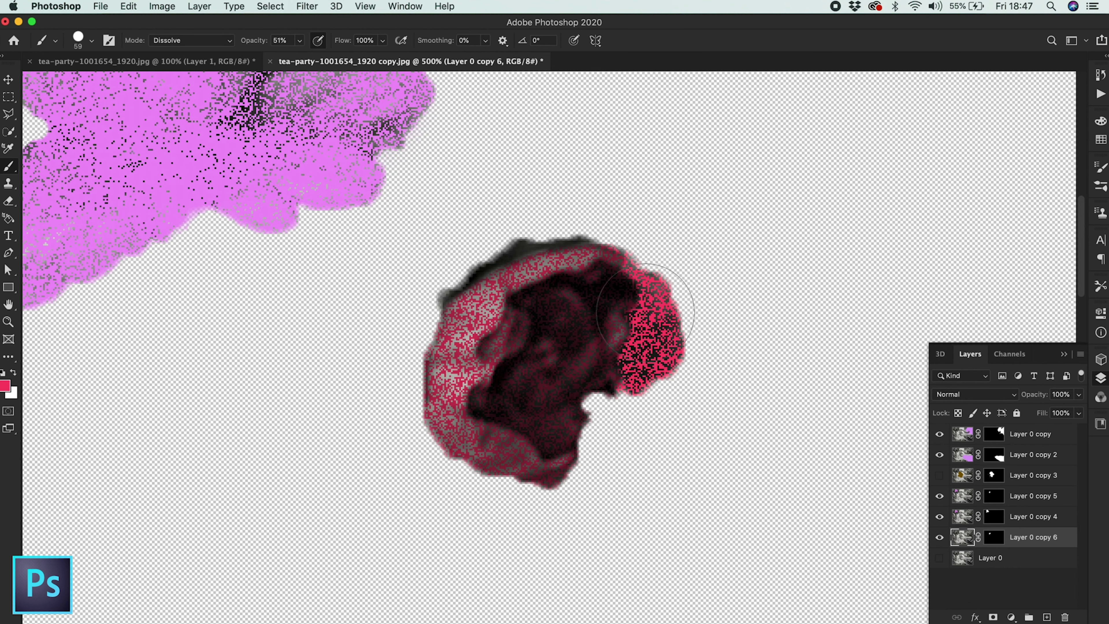
mouse_move(645, 312)
left_mouse_down()
mouse_move(602, 292)
mouse_move(519, 322)
mouse_move(533, 480)
left_mouse_up()
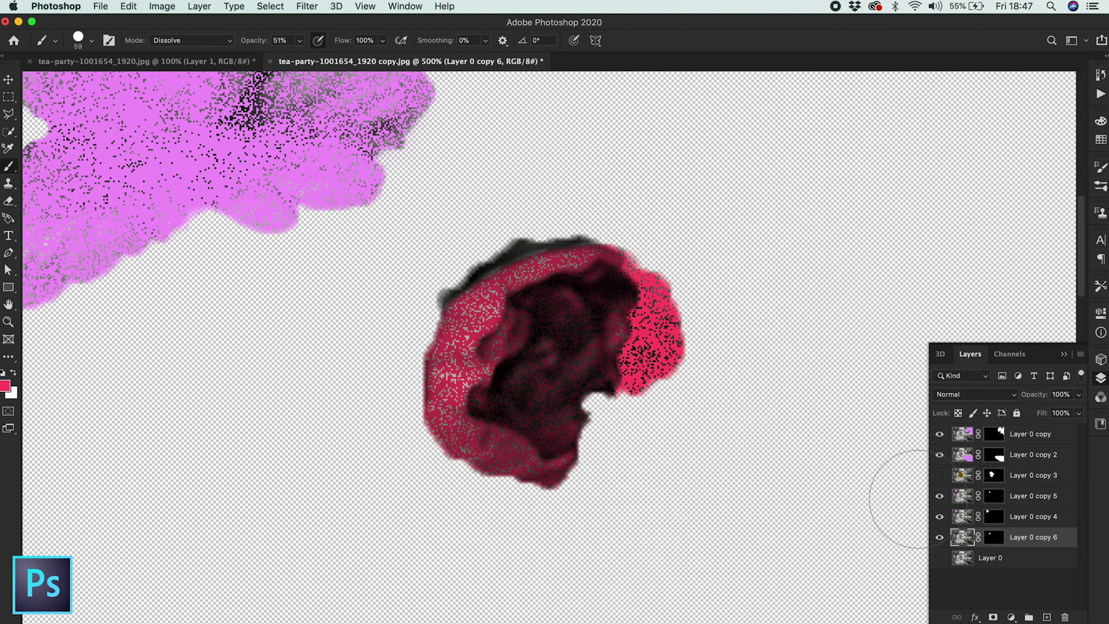
Turn Layer 0 back on so the black-and-white photo shows beneath the red rose
left_click(940, 558)
key("super+minus")
key("super+minus")
key("super+minus")
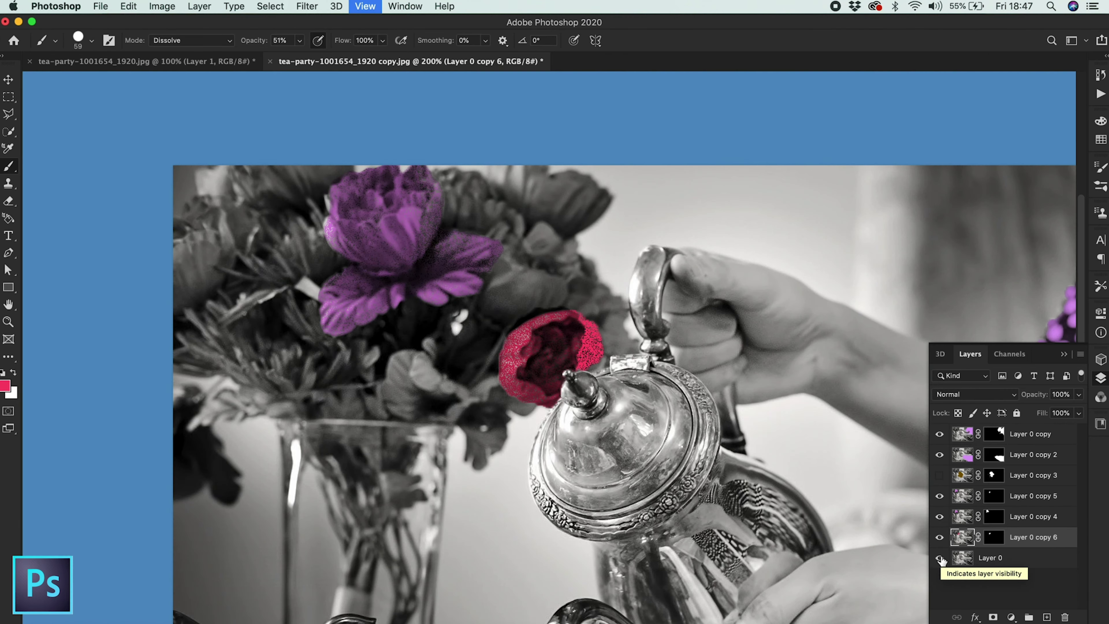
key("super+equal")
key("super+equal")
key("super+equal")
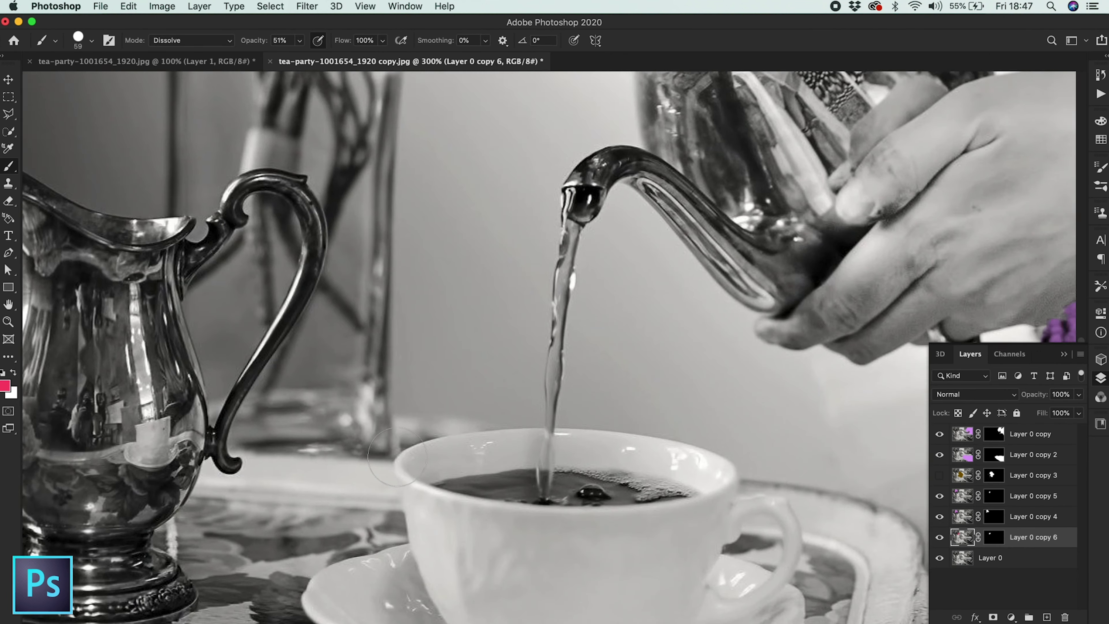
On Layer 0, quick-select the tea stream and tea surface, subtracting the cup rim and bulge
left_click(963, 560)
left_click(9, 132)
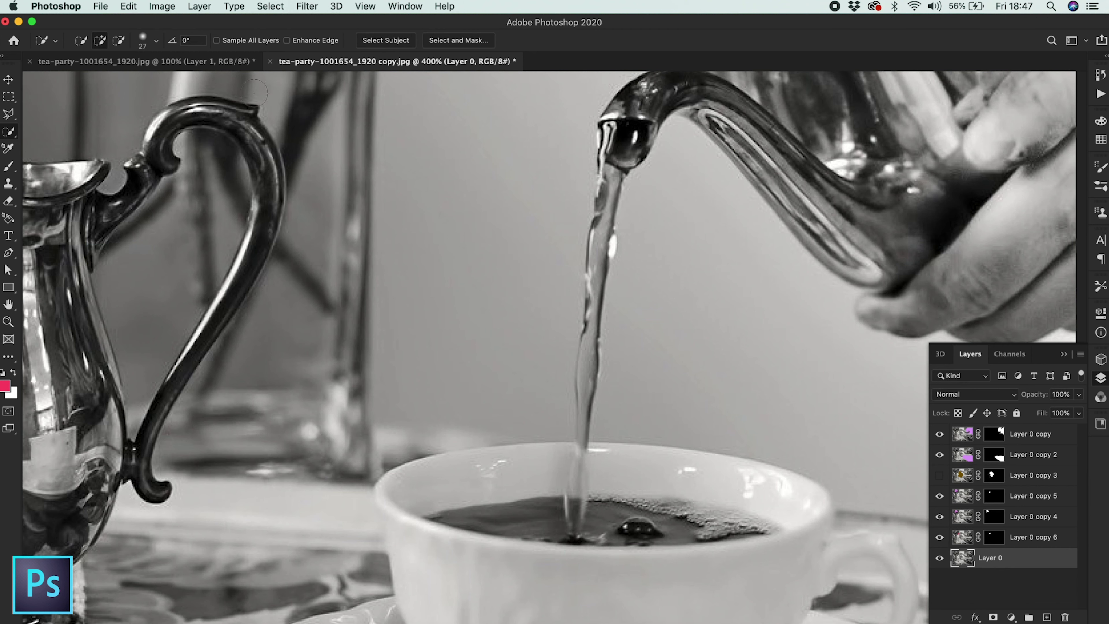
left_click(156, 43)
left_click(287, 89)
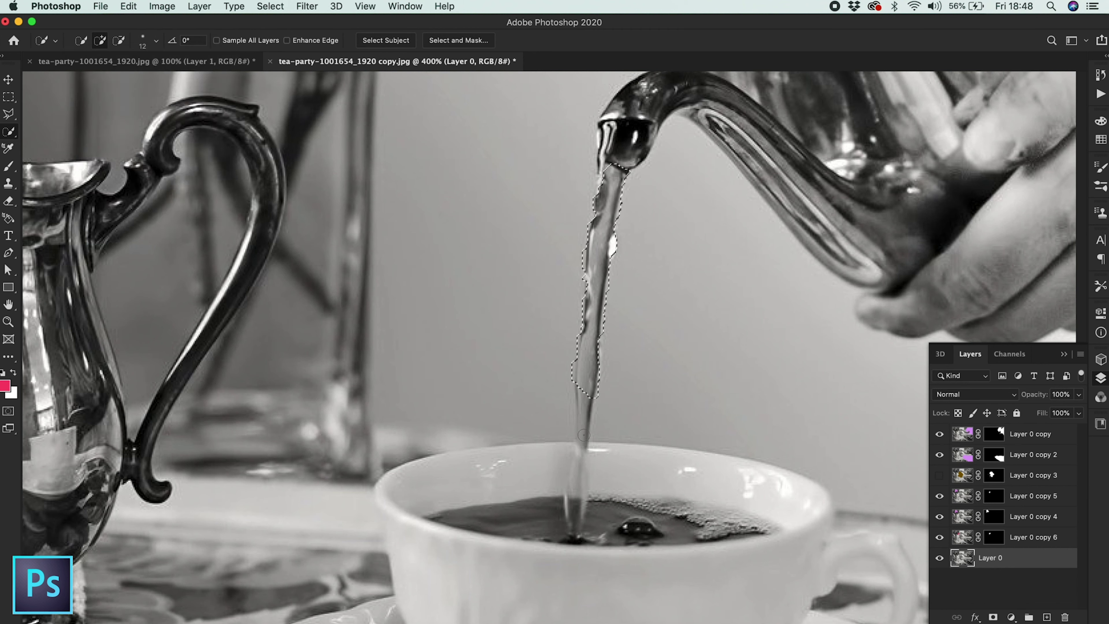
left_click_drag(568, 455, 559, 489)
left_click(119, 40)
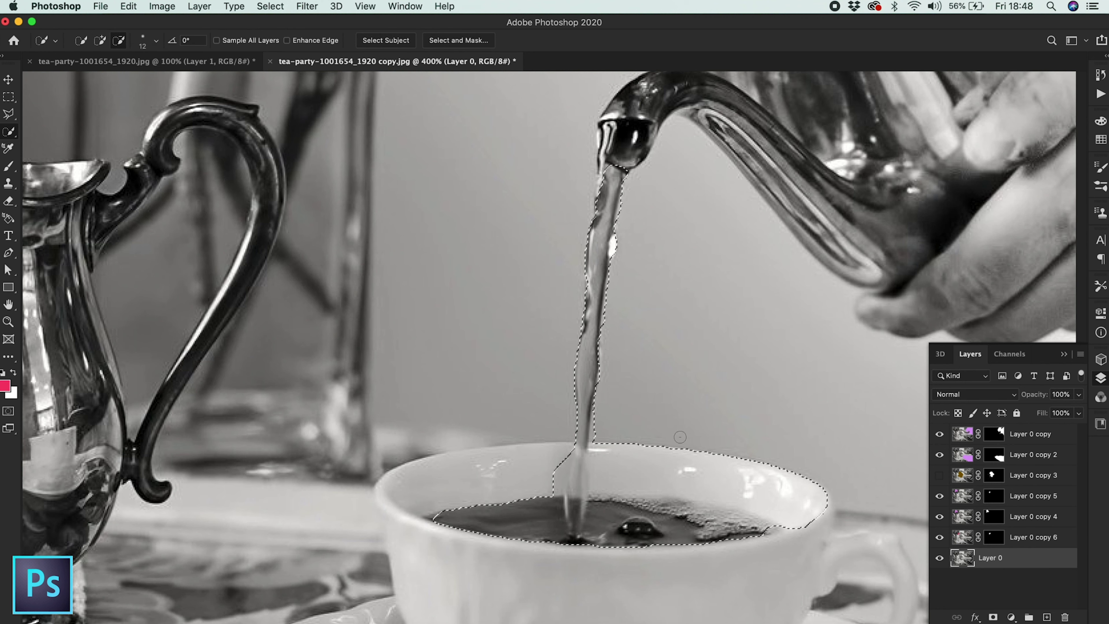
mouse_move(618, 447)
left_mouse_down()
mouse_move(613, 476)
mouse_move(804, 521)
left_mouse_up()
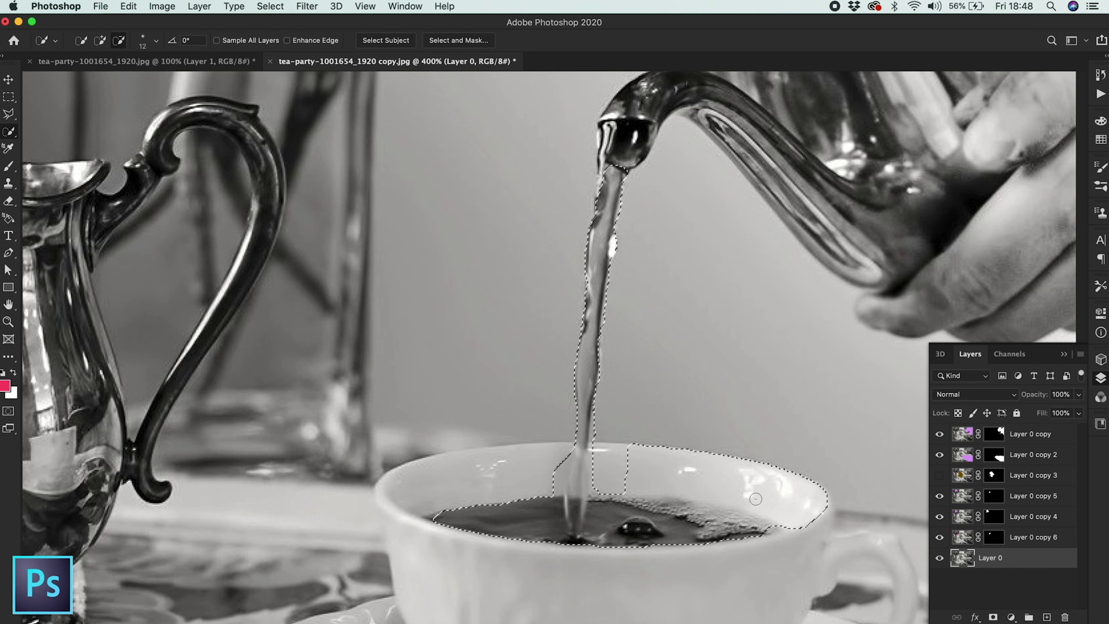
left_click_drag(561, 479, 556, 492)
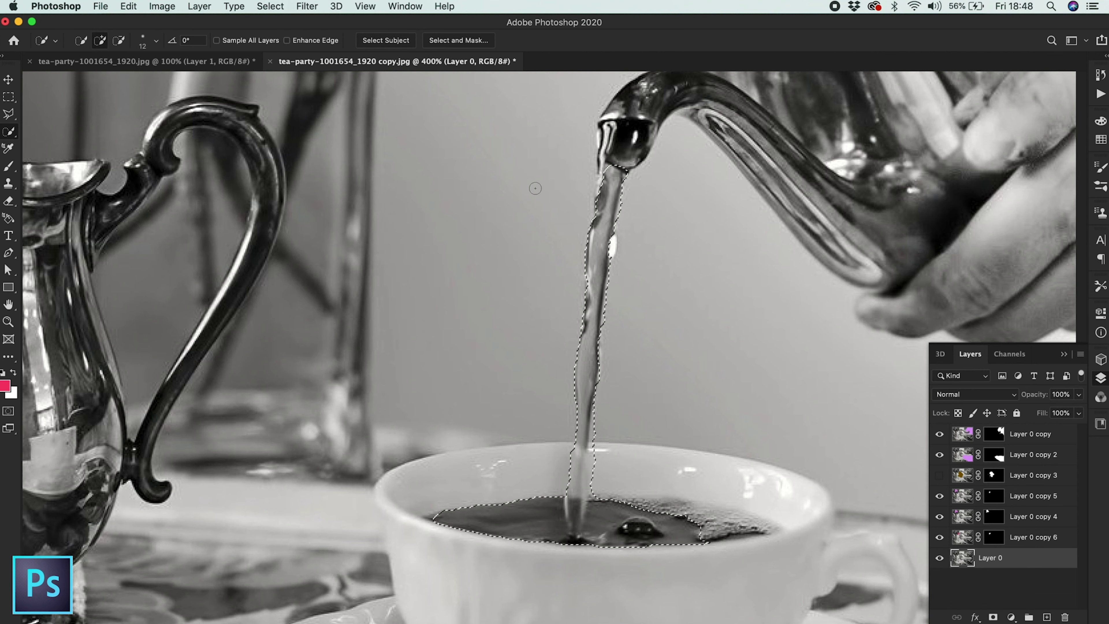
Output the refined selection via Select and Mask to a new layer with a layer mask
left_click(476, 40)
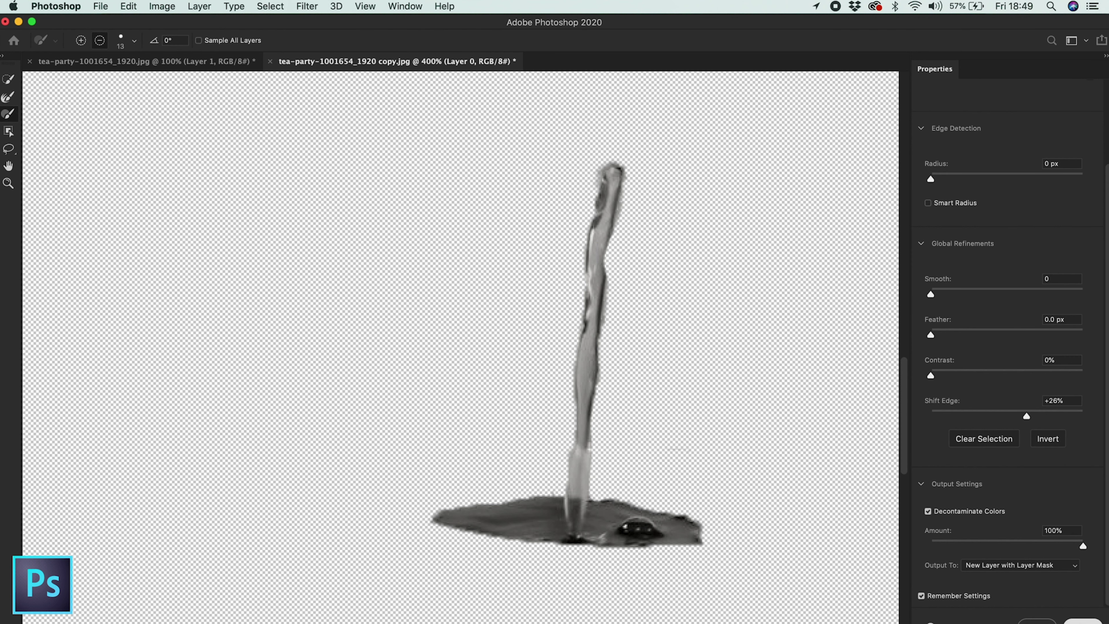
key("Return")
left_click(962, 559)
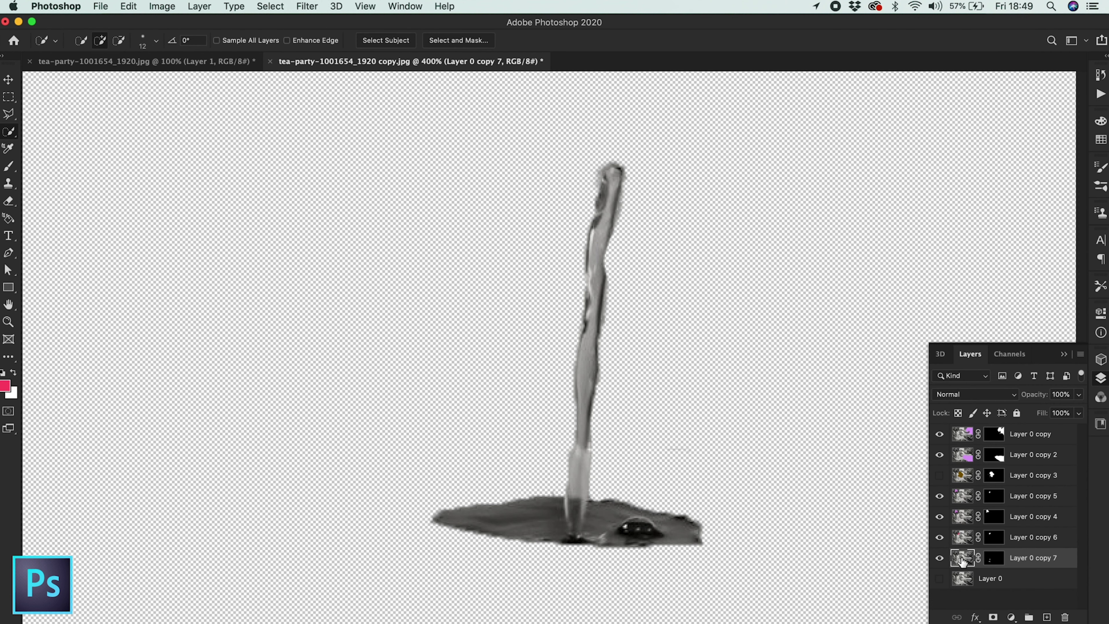
Pick a brown foreground colour and paint it over the tea stream and surface
left_click(5, 385)
mouse_move(201, 388)
left_mouse_down()
mouse_move(161, 448)
mouse_move(215, 462)
mouse_move(224, 433)
left_mouse_up()
left_click_drag(240, 334, 246, 474)
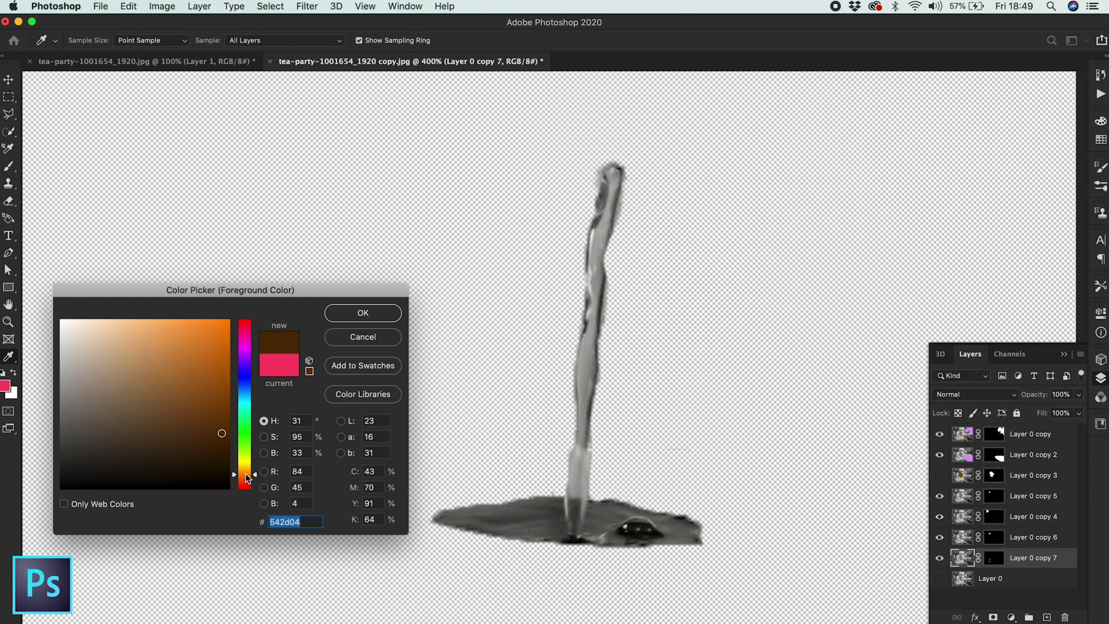
key("Return")
left_click(8, 173)
mouse_move(619, 260)
left_mouse_down()
mouse_move(569, 397)
mouse_move(440, 515)
mouse_move(558, 513)
left_mouse_up()
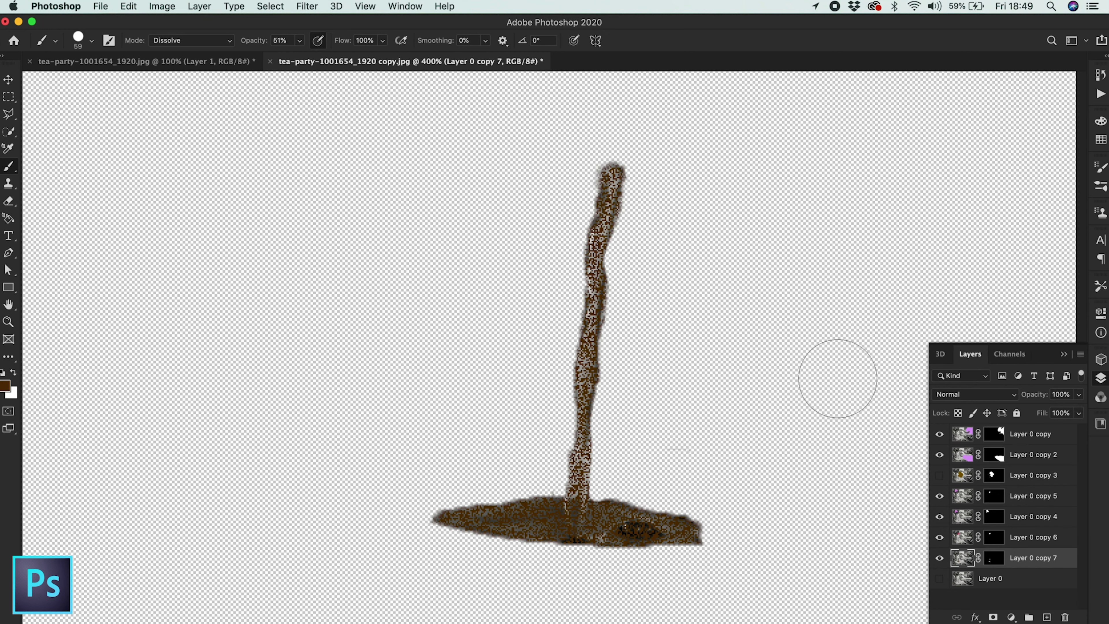
Set Layer 0 copy 7's blend mode to Multiply in Blending Options
right_click(964, 558)
left_click(867, 372)
left_click(365, 297)
left_click(343, 333)
key("Return")
Show Layer 0 beneath the brown tea and make it the active layer
left_click(940, 579)
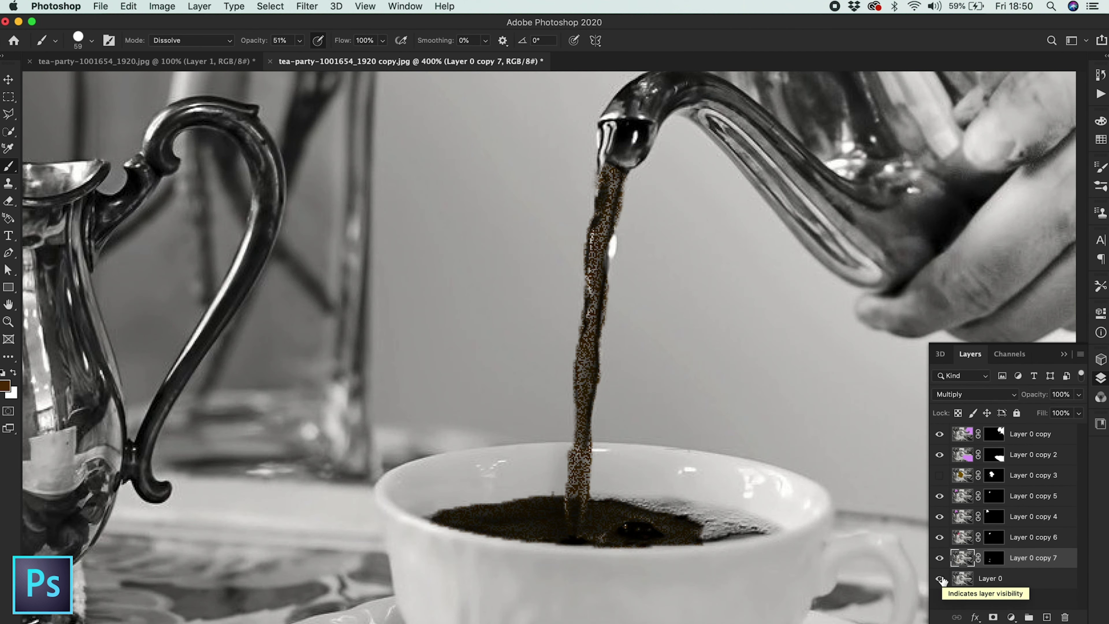
key("super+minus")
key("super+plus")
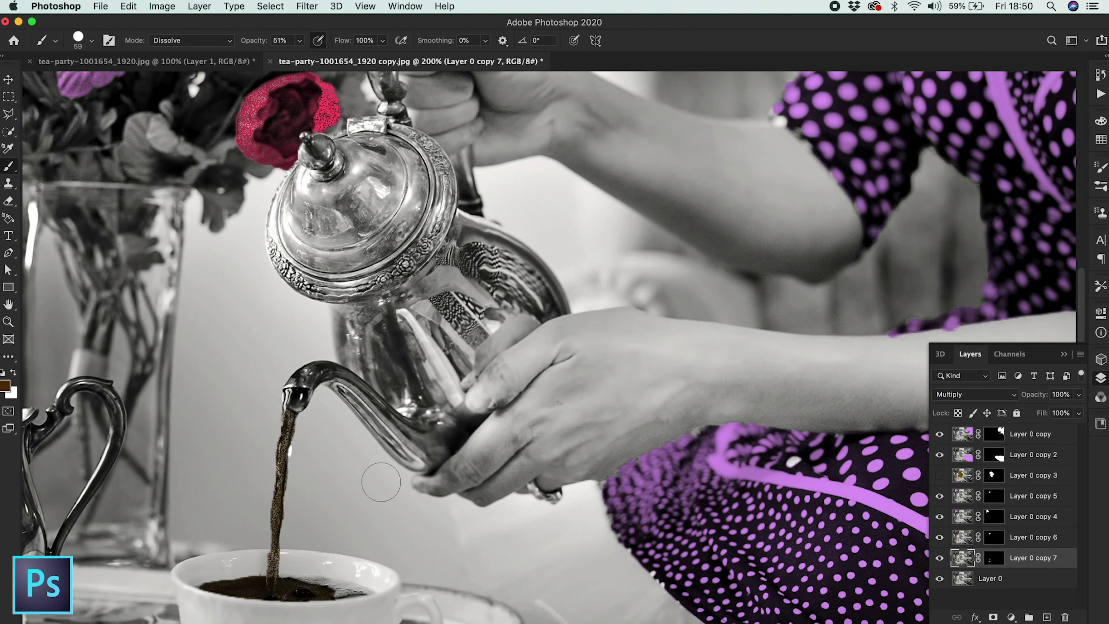
scroll(381, 482, "up", 5)
left_click(1000, 578)
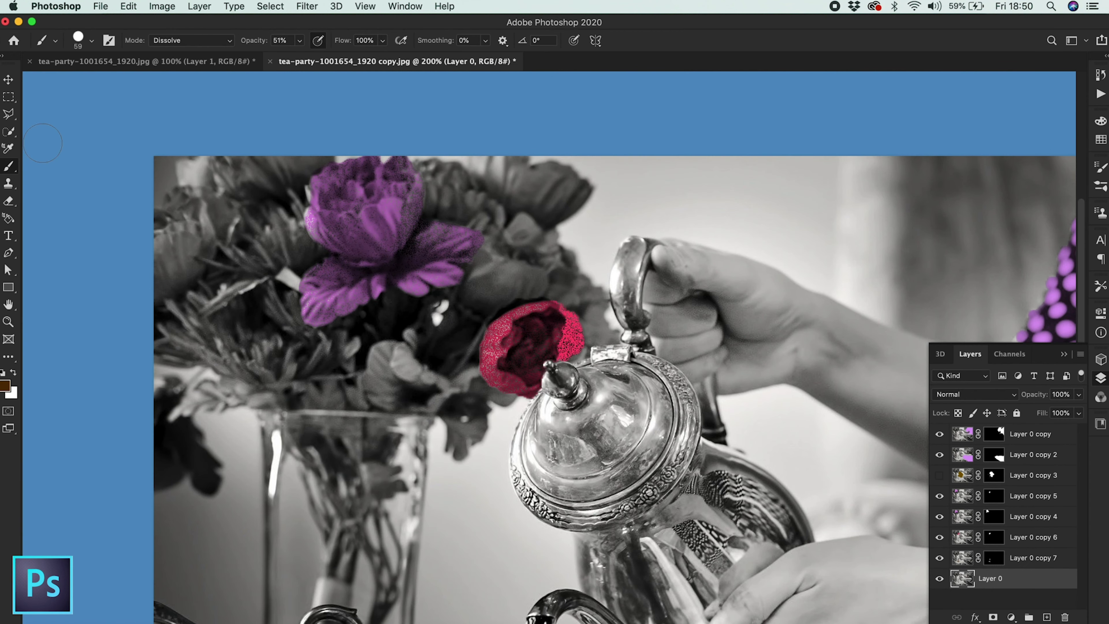
Quick-select the leaves beside the rose and output them to a new masked layer
key("w")
left_click_drag(445, 387, 367, 397)
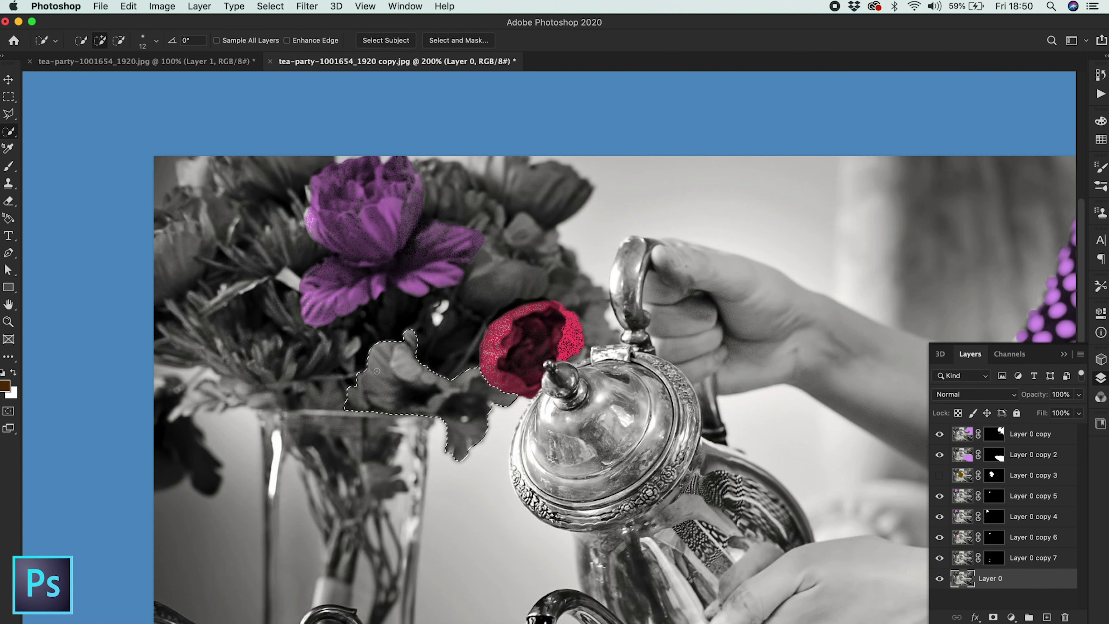
left_click(463, 42)
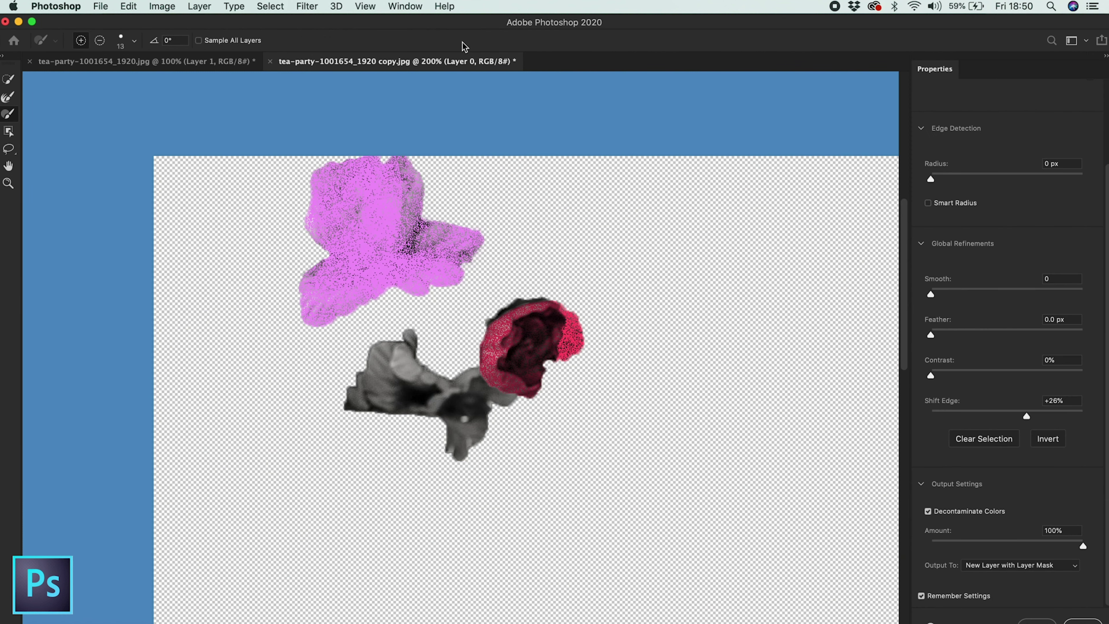
left_click(1083, 621)
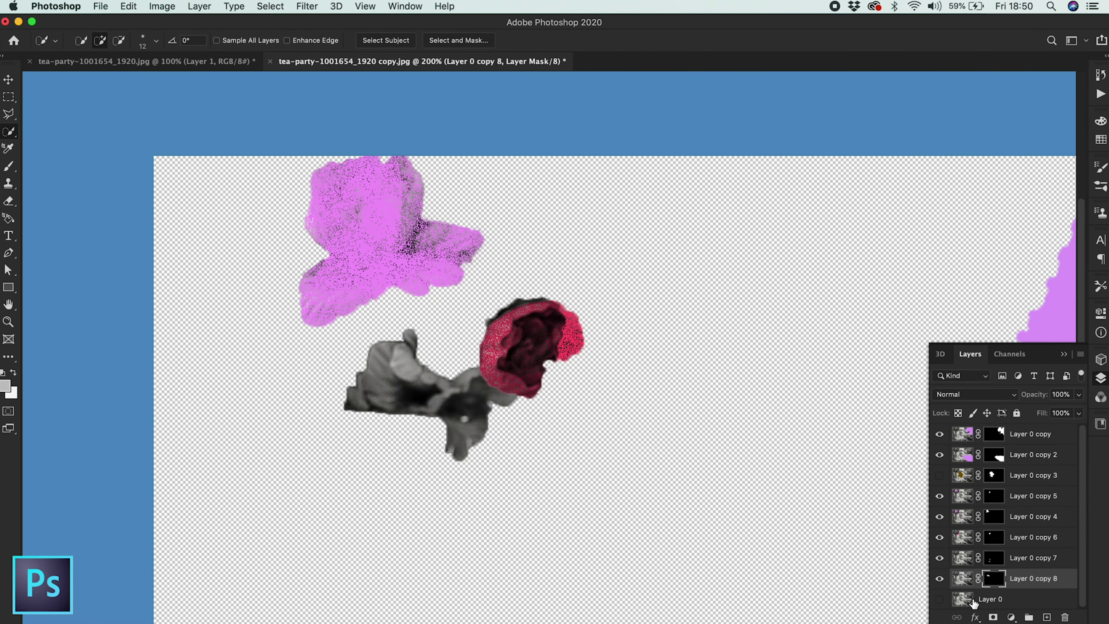
Paint the leaves on Layer 0 copy 8 dark green
left_click(9, 166)
left_click(5, 386)
left_click(244, 405)
left_click(364, 312)
mouse_move(382, 357)
left_mouse_down()
mouse_move(465, 388)
mouse_move(348, 400)
left_mouse_up()
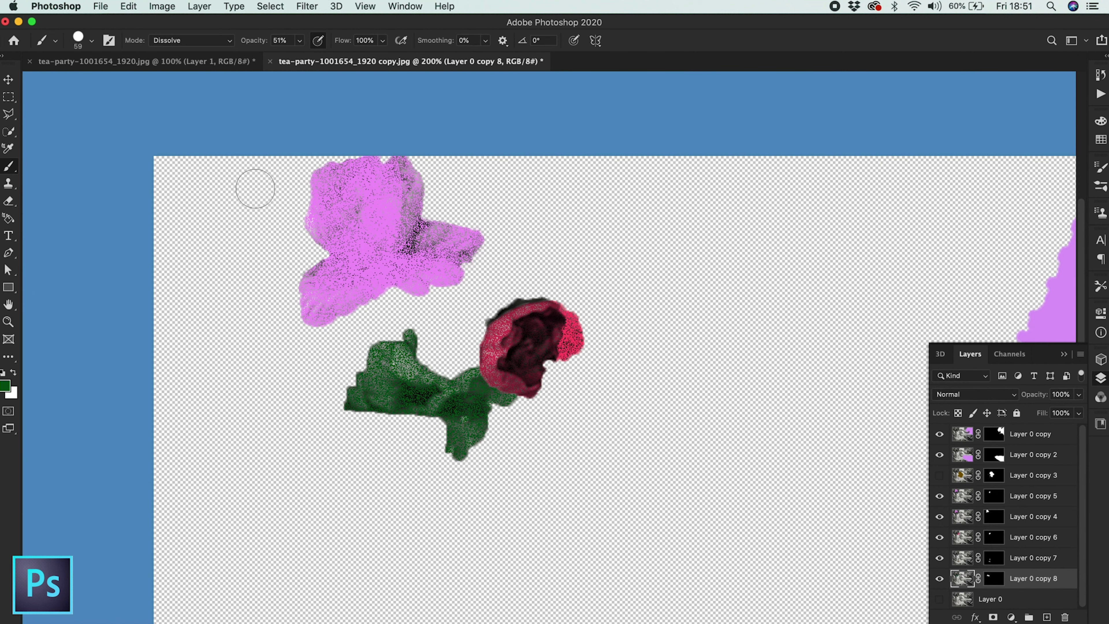
Set the green leaf layer to Multiply and show Layer 0 beneath it
right_click(965, 580)
left_click(843, 371)
left_click(361, 295)
left_click(307, 333)
left_click(514, 274)
left_click(939, 599)
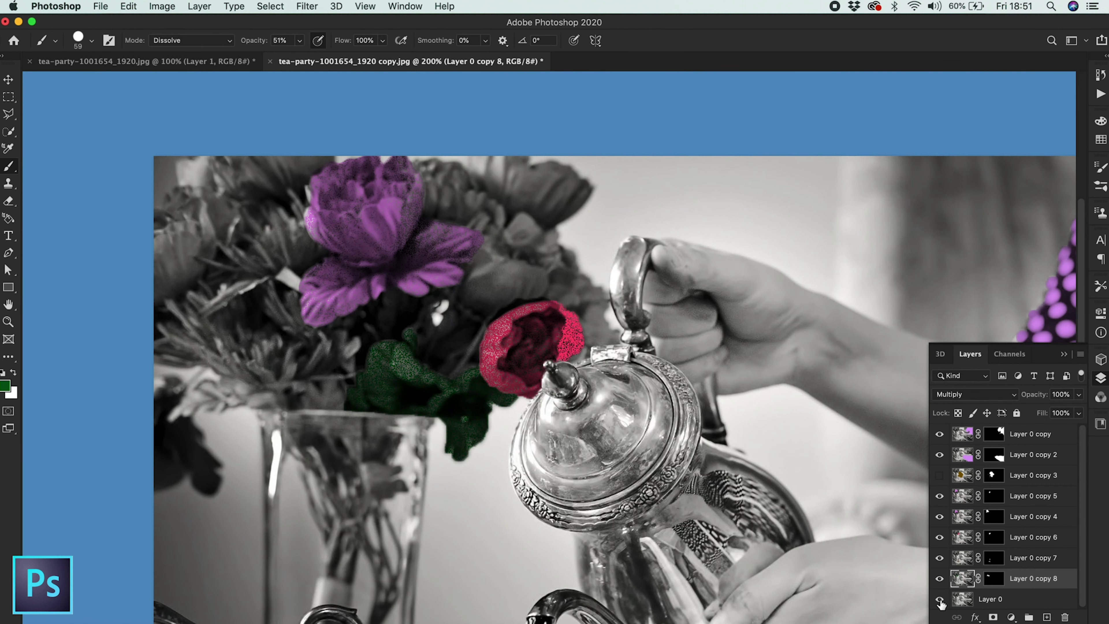
key("super+1")
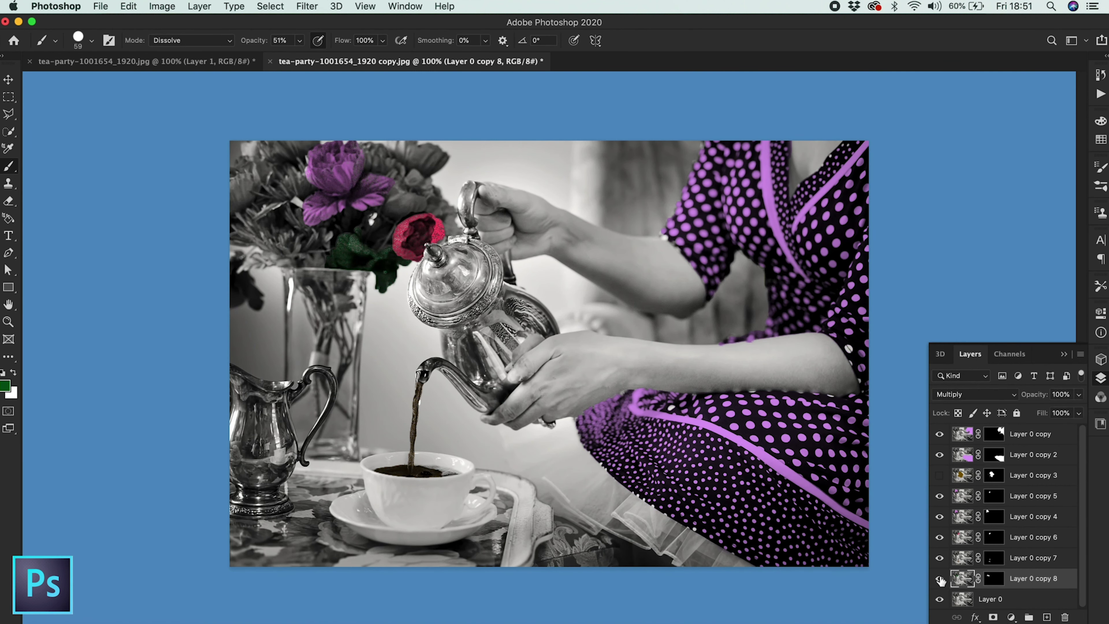
double_click(964, 582)
left_click(530, 300)
double_click(994, 578)
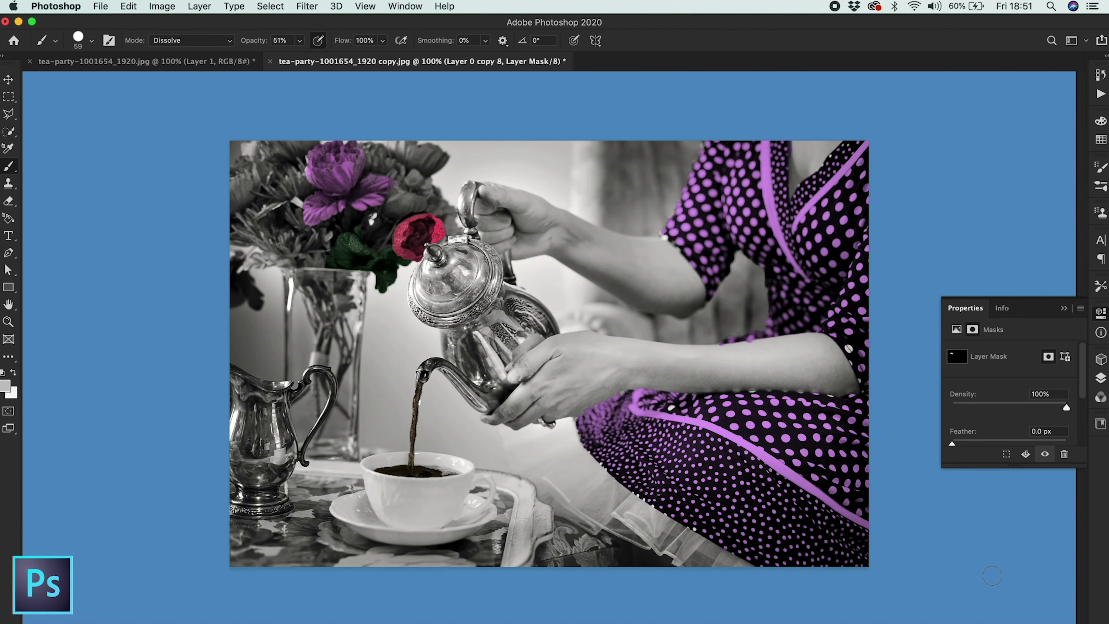
left_click(1068, 308)
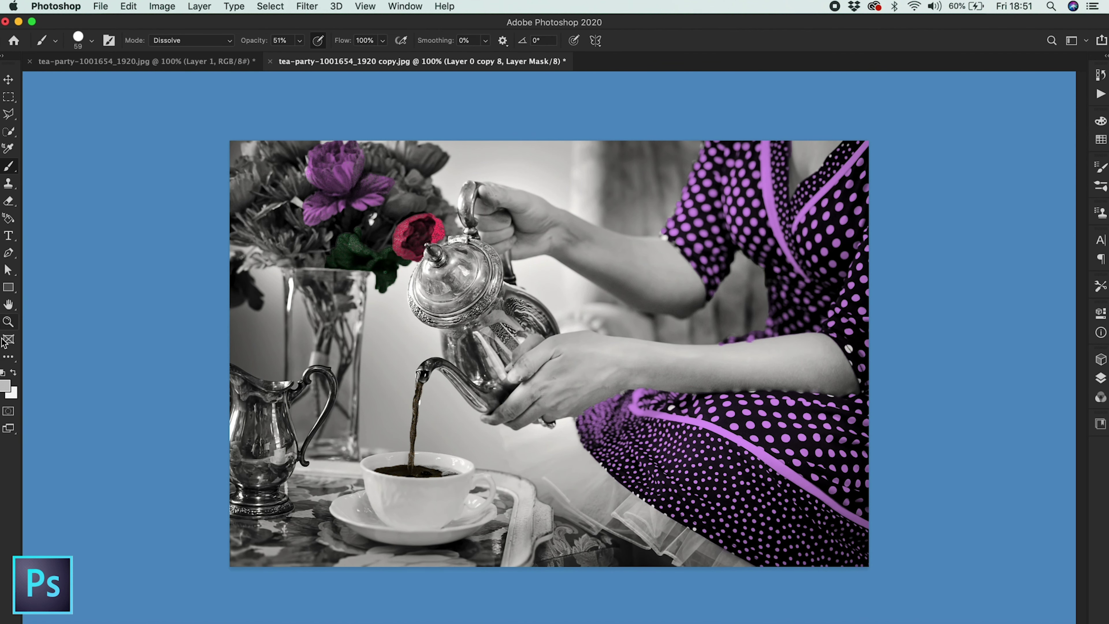
left_click(7, 391)
left_click(253, 439)
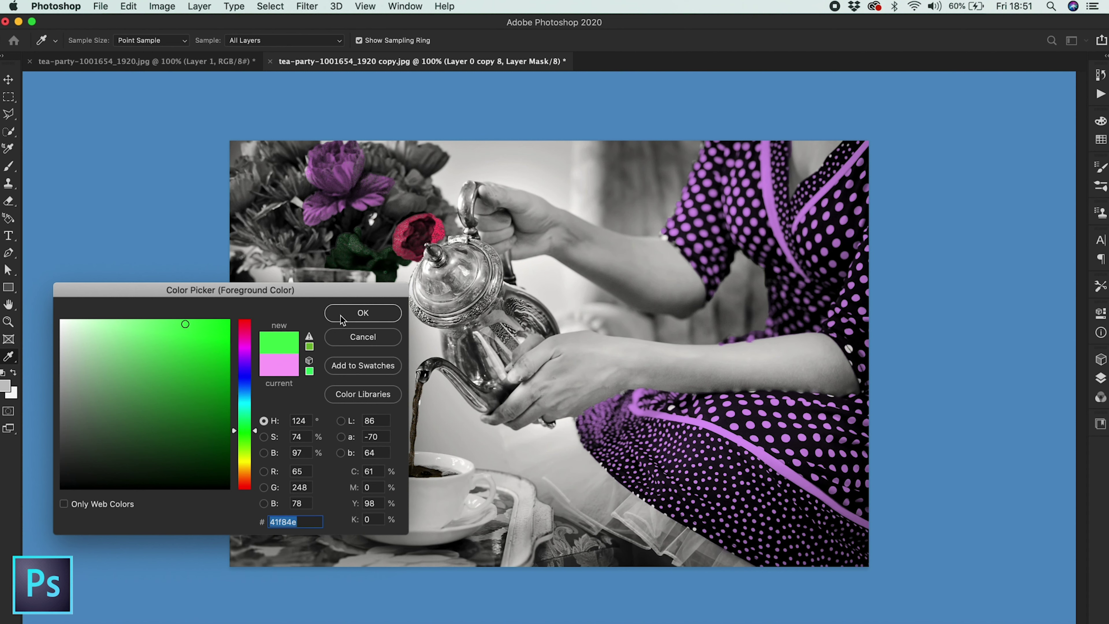
left_click(364, 312)
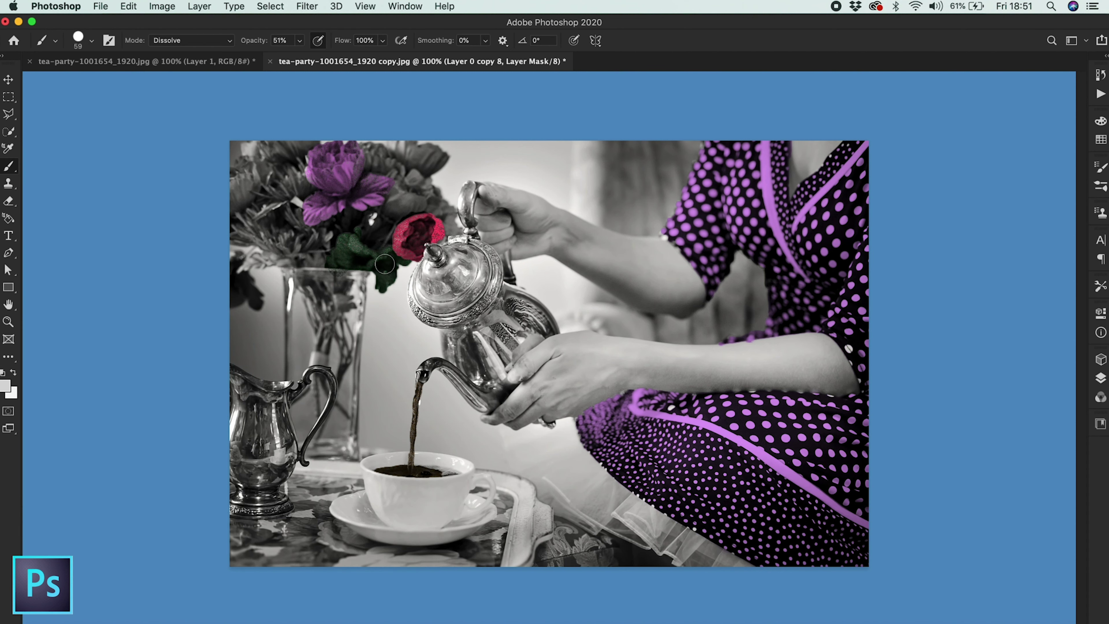
left_click(9, 80)
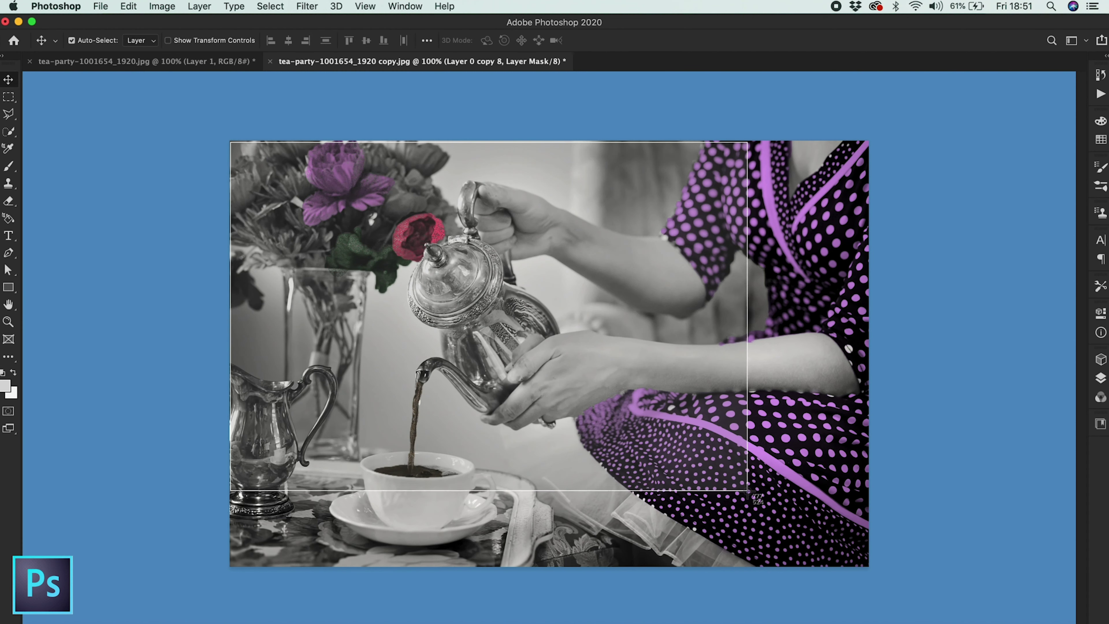